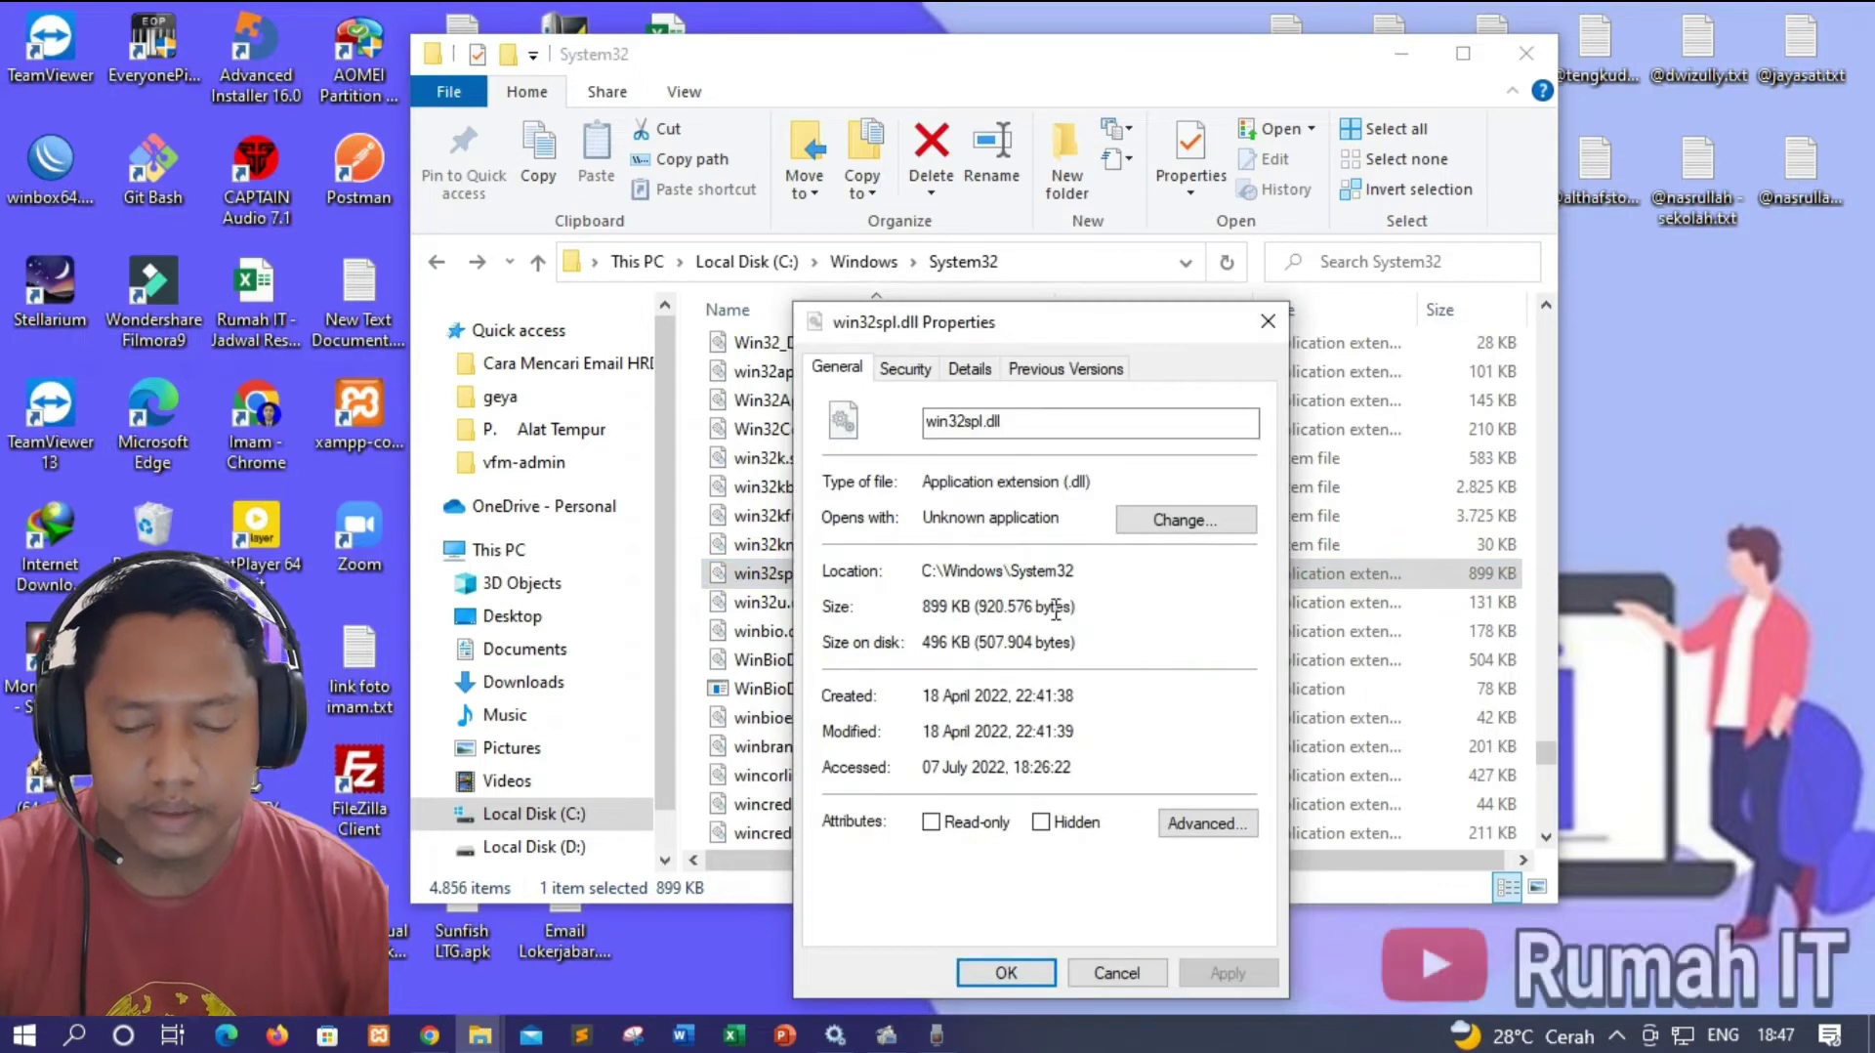
Step: Examine the security permissions of win32spl.dll for the SYSTEM, Administrators, Users and TrustedInstaller accounts
left_click(898, 371)
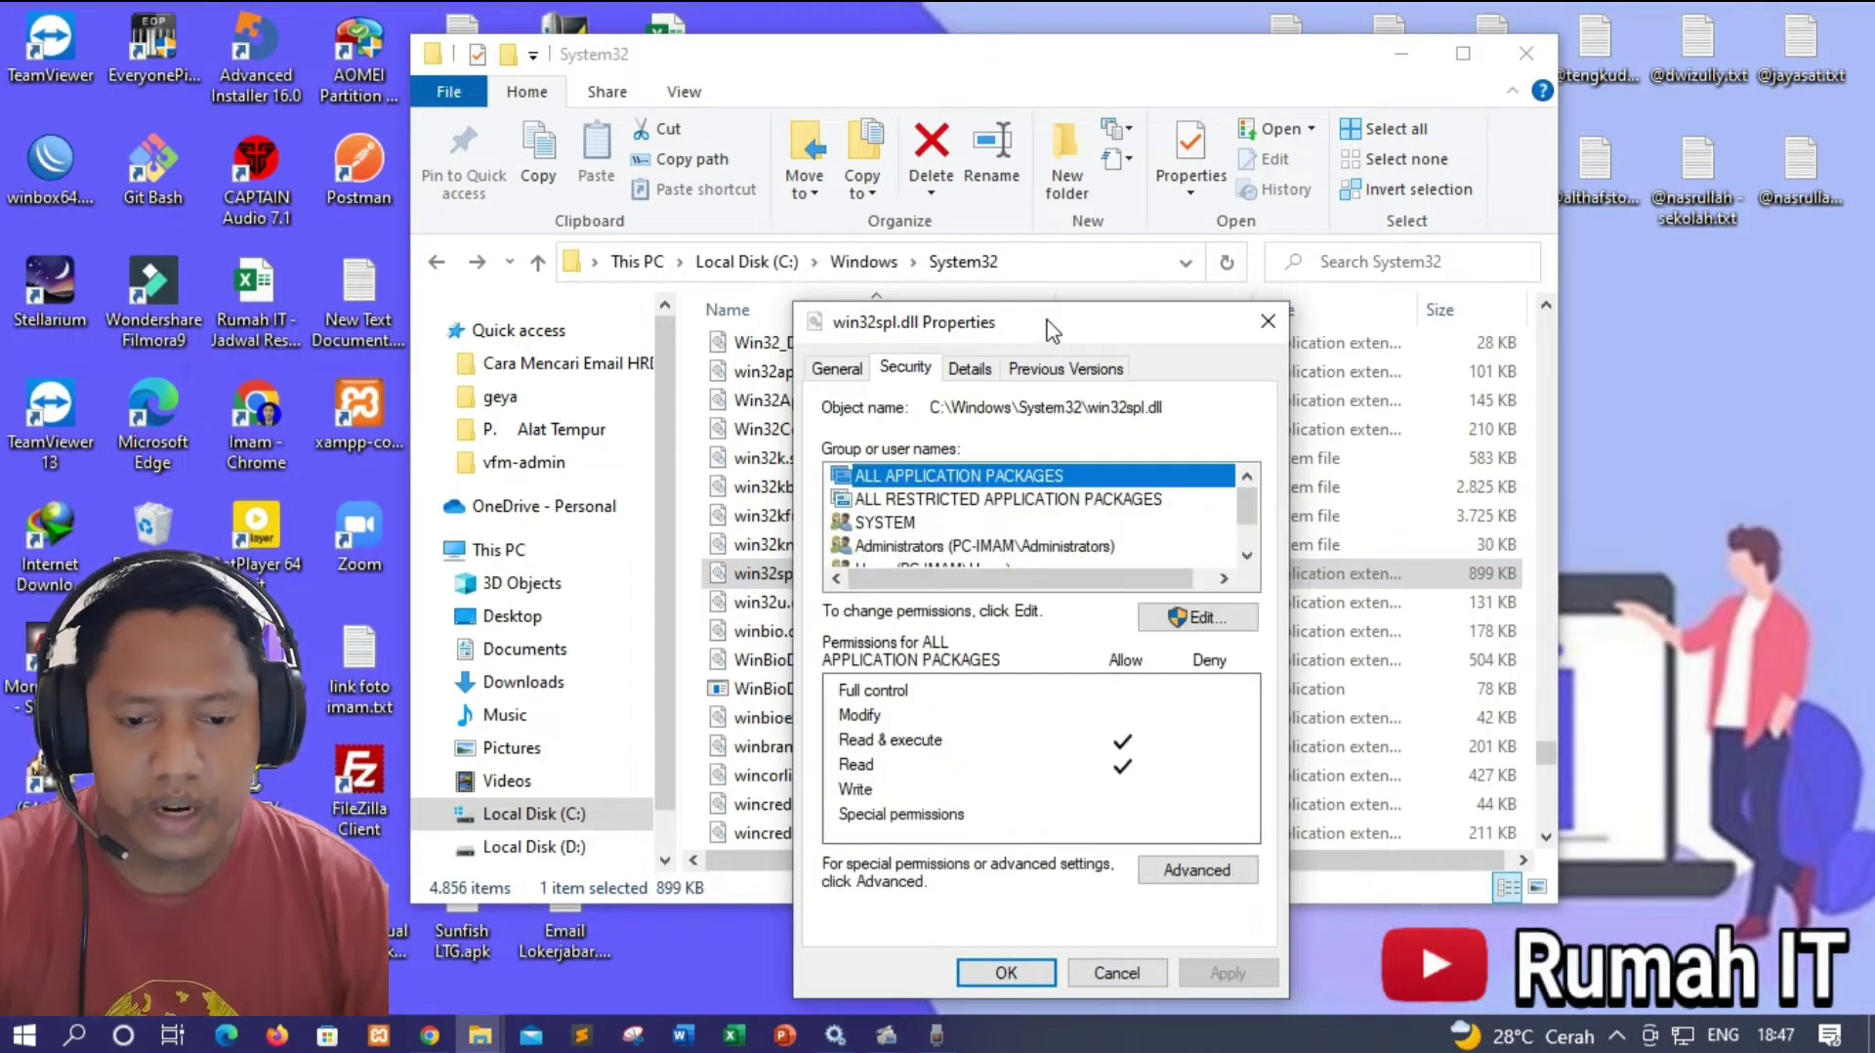
left_click_drag(1055, 318, 1025, 257)
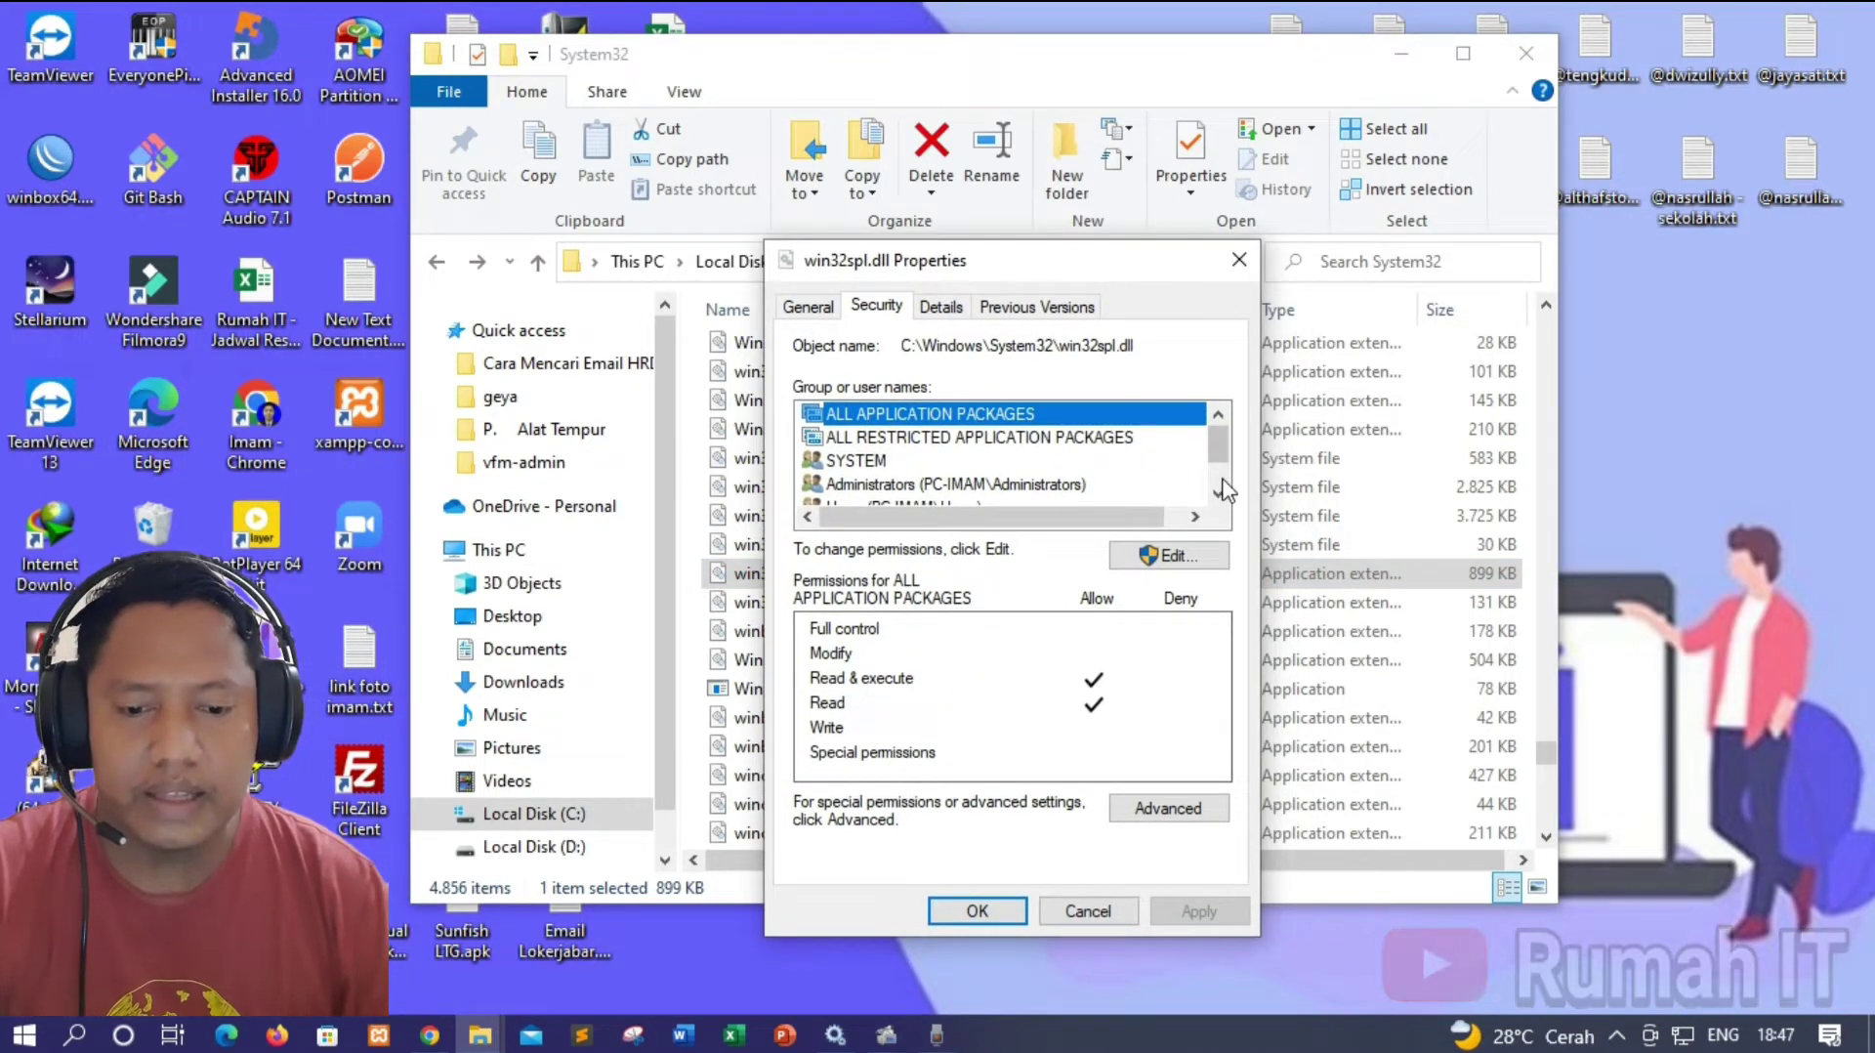
scroll(1228, 469, "down", 1)
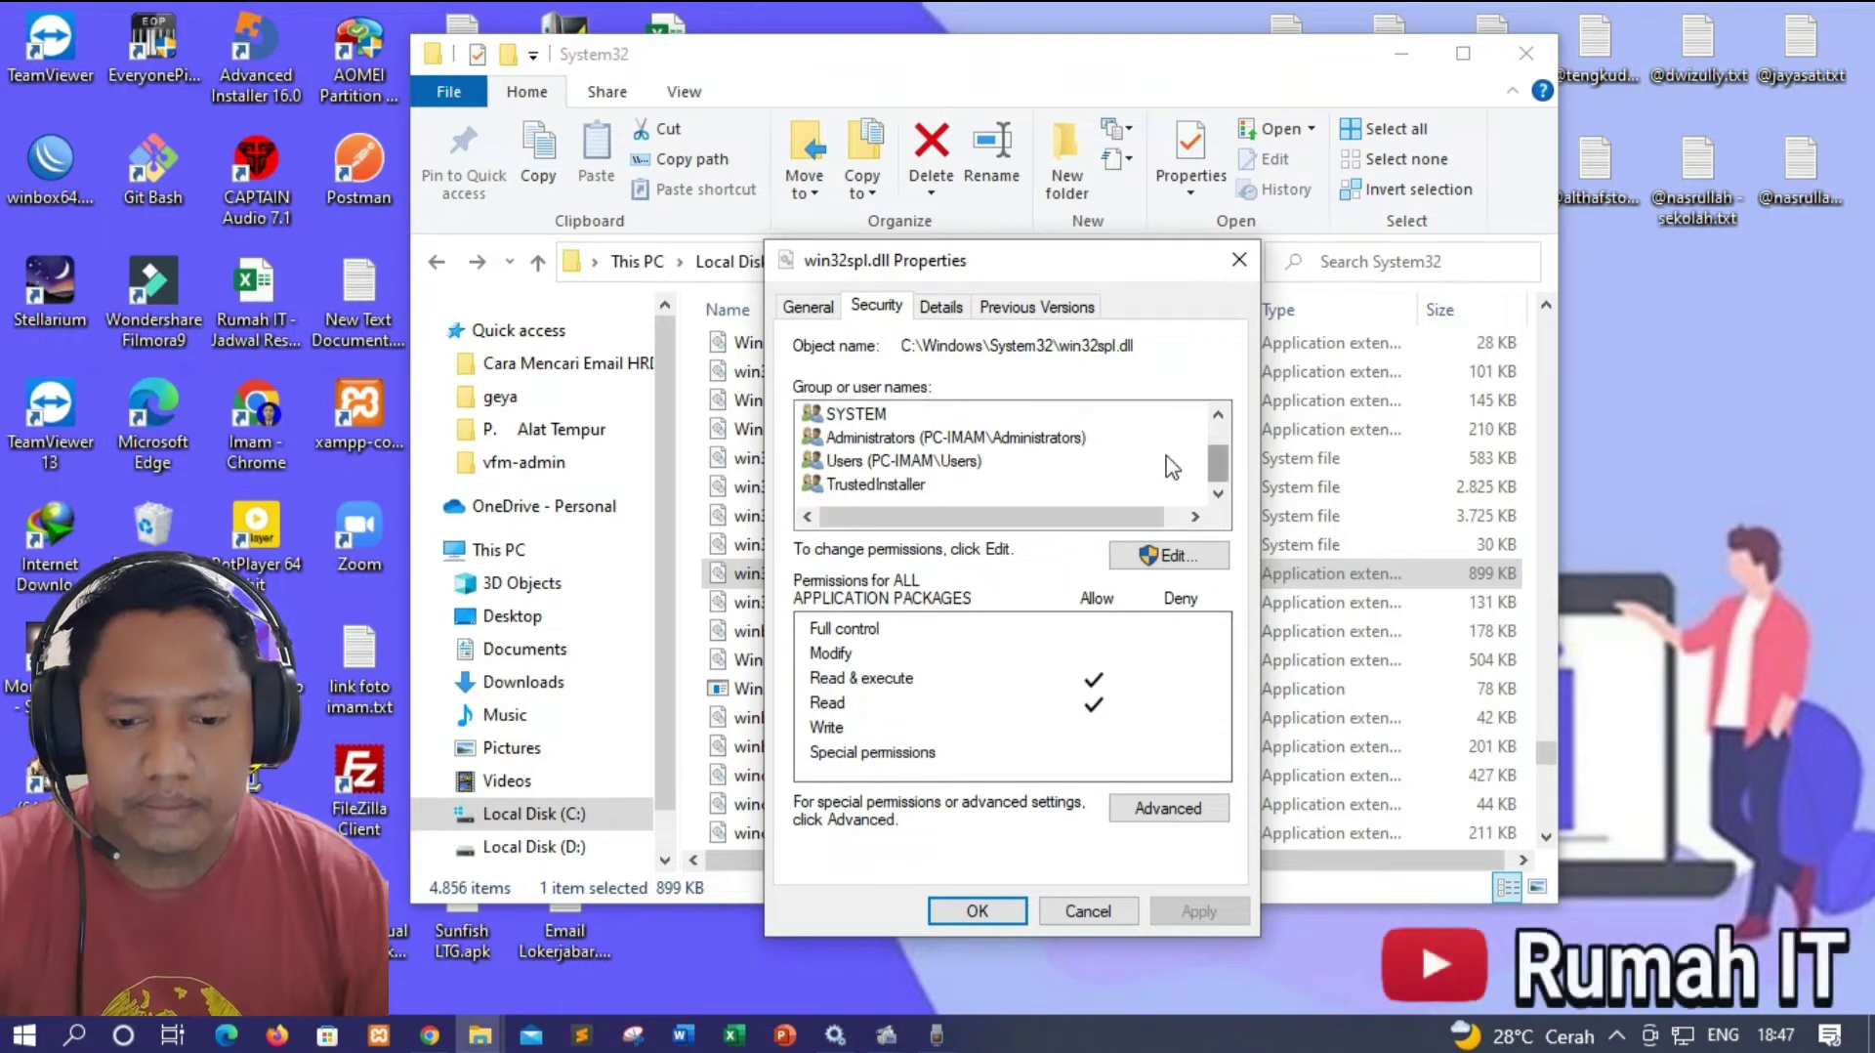
left_click(1012, 439)
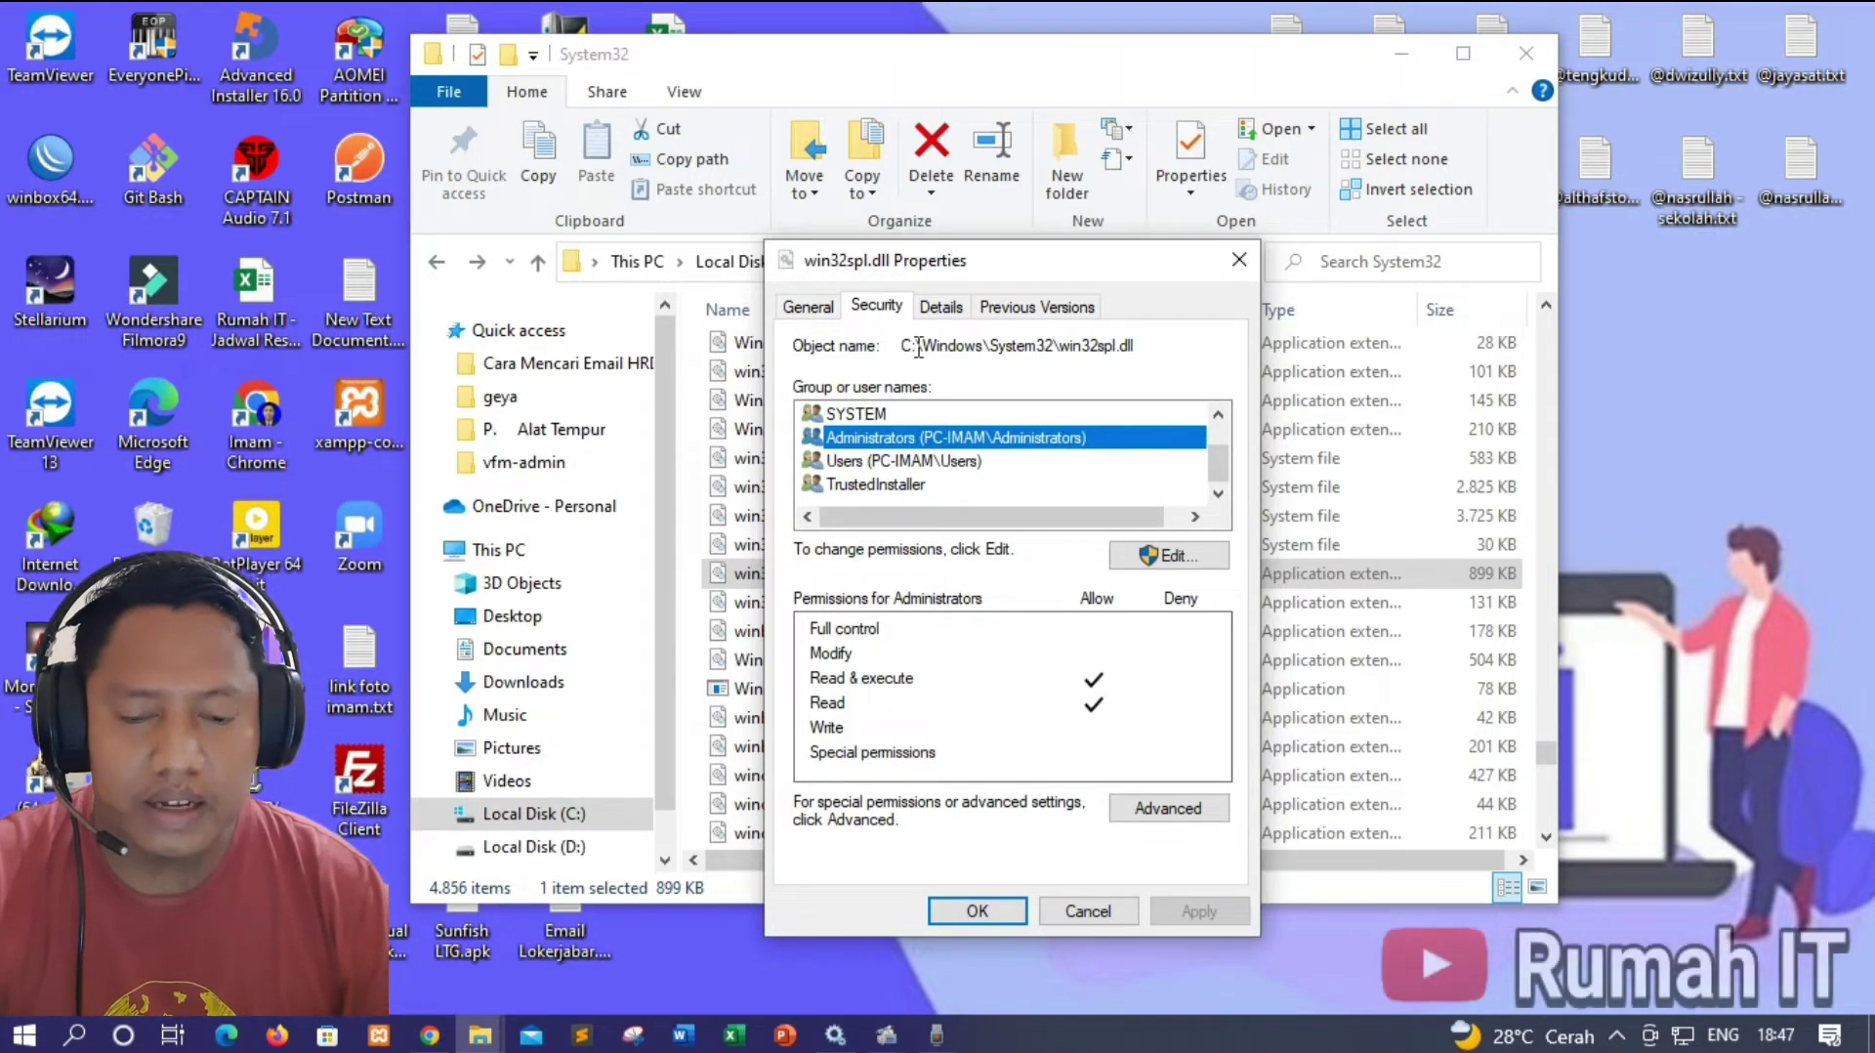
left_click_drag(1006, 273, 1159, 270)
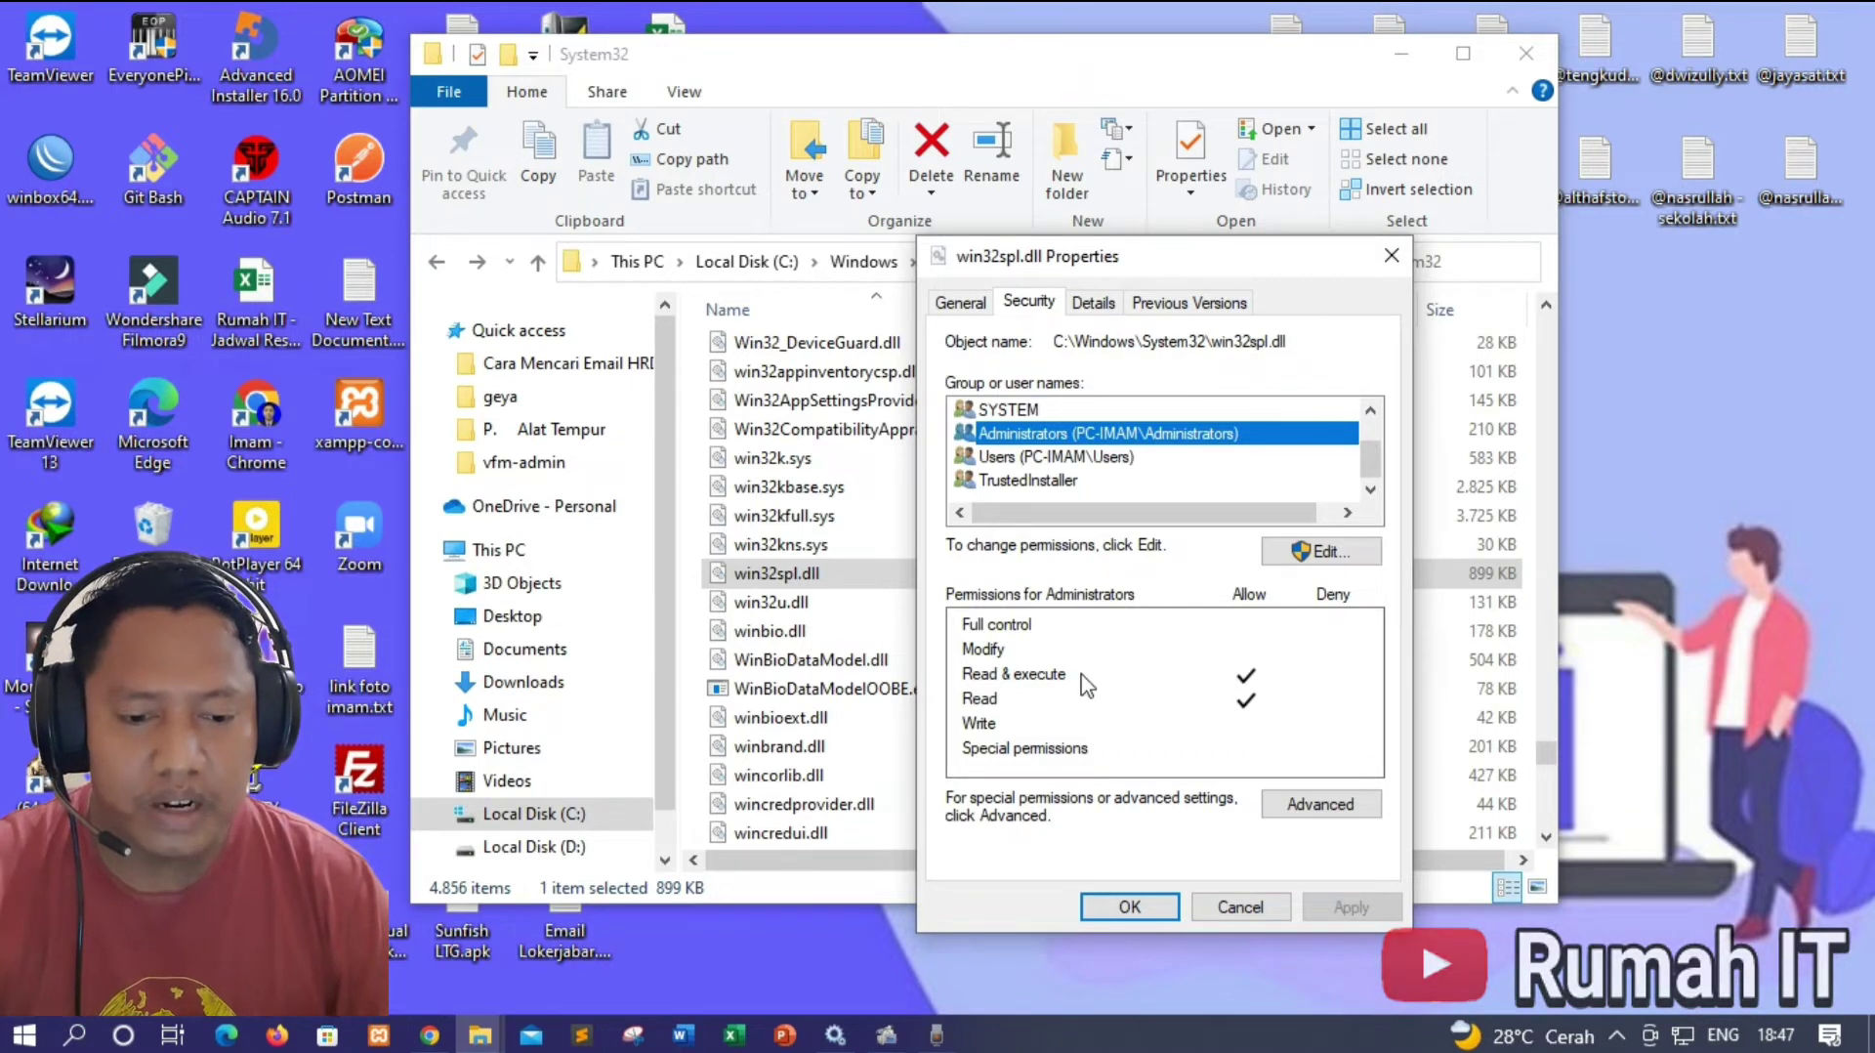
left_click(1029, 456)
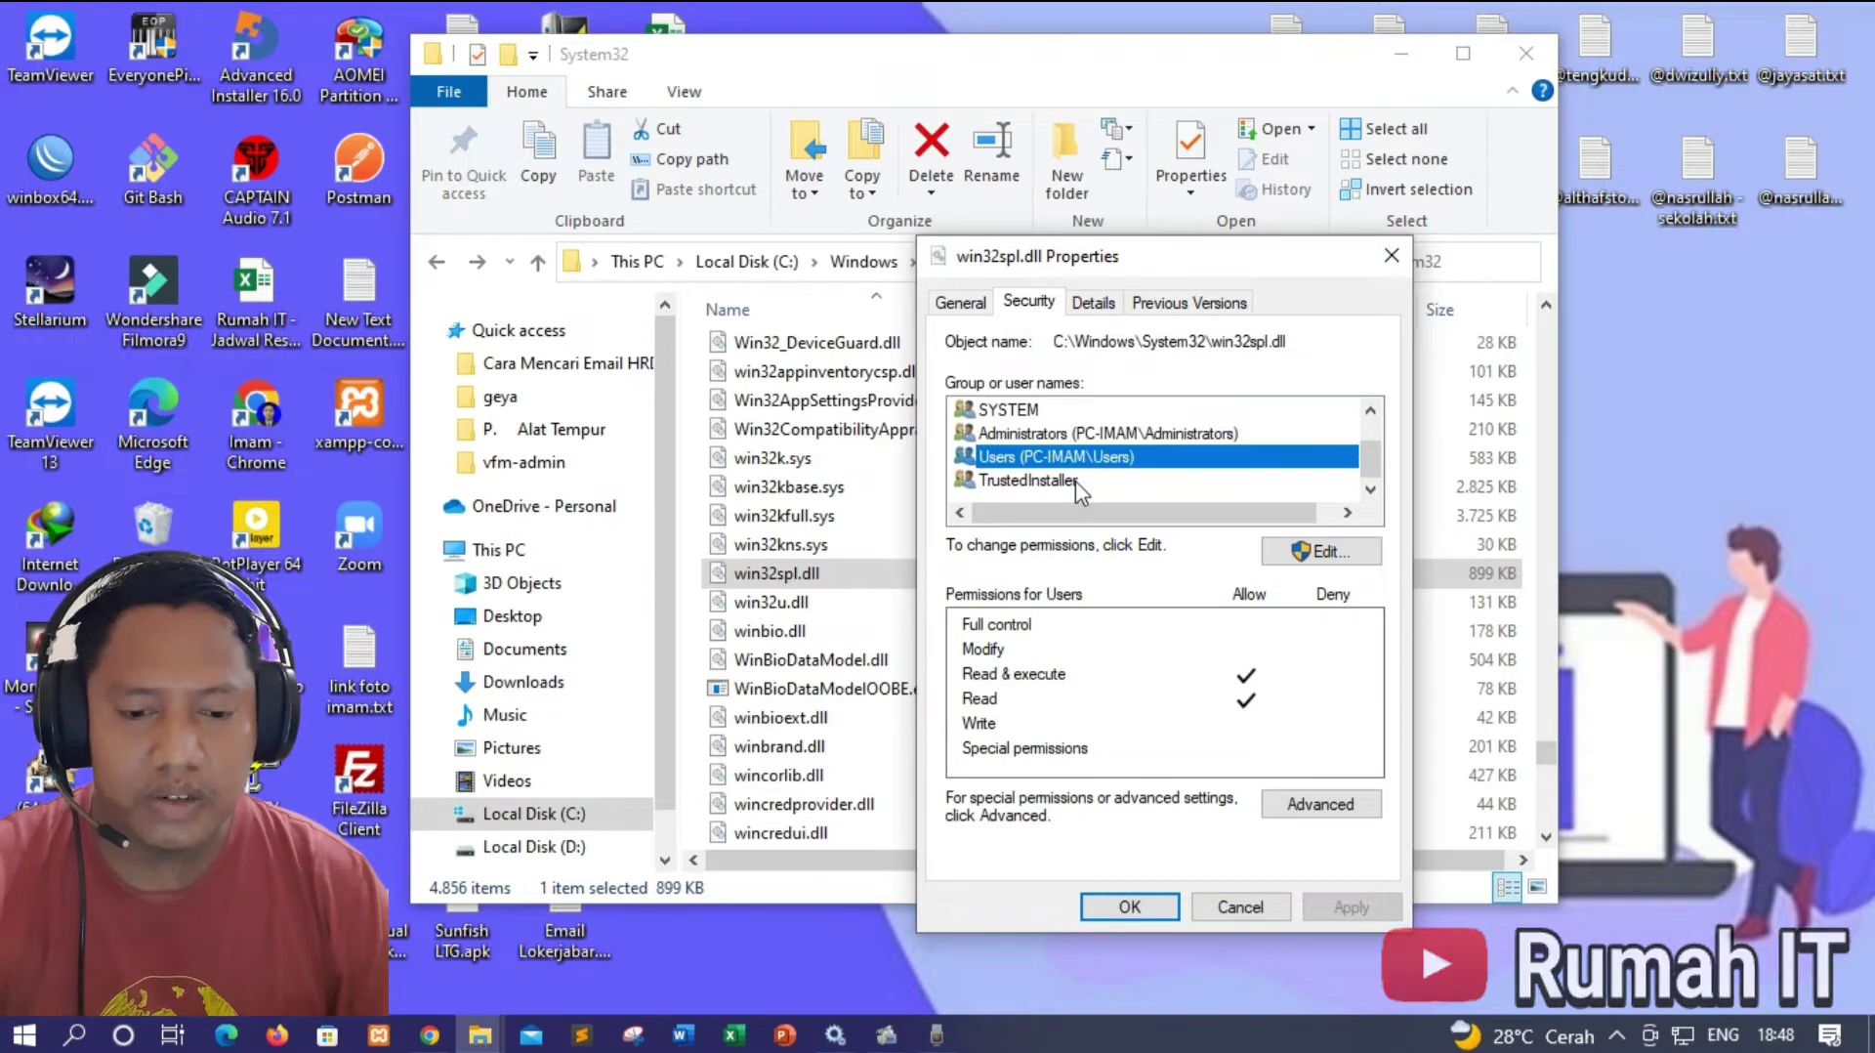
left_click(1029, 484)
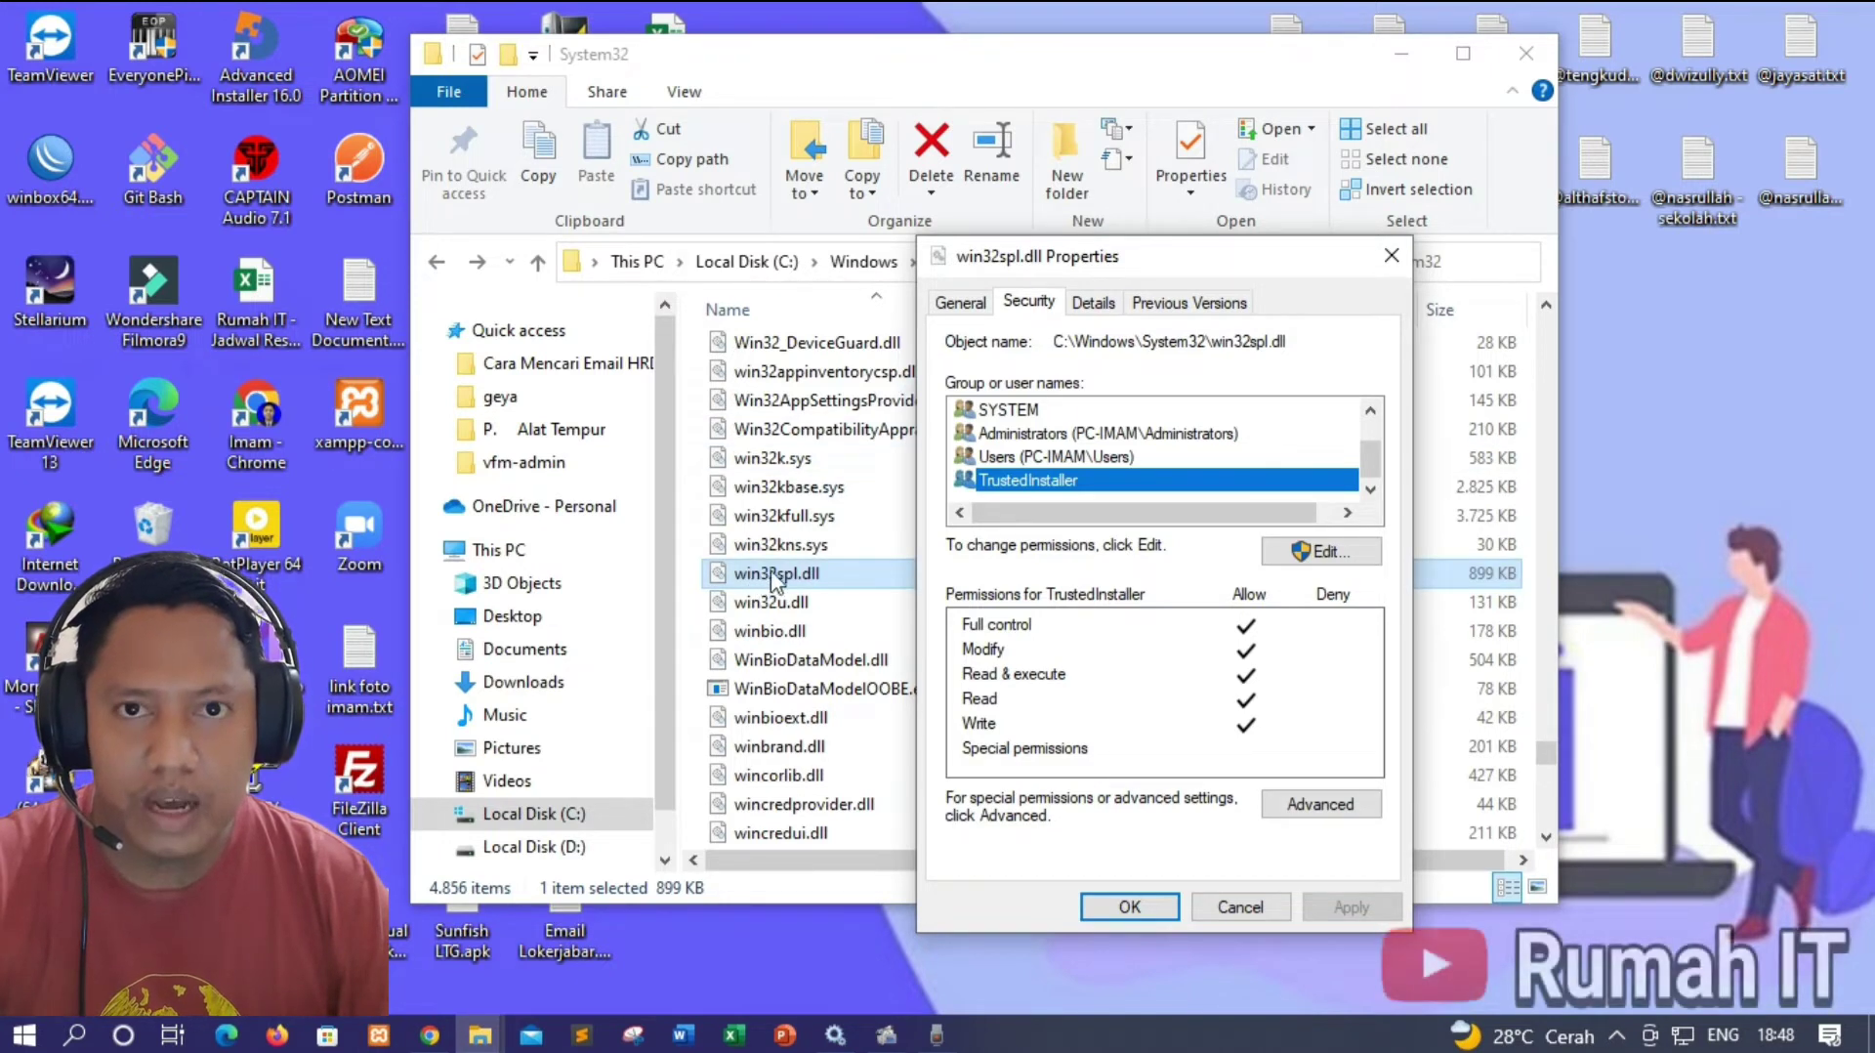
left_click(1120, 415)
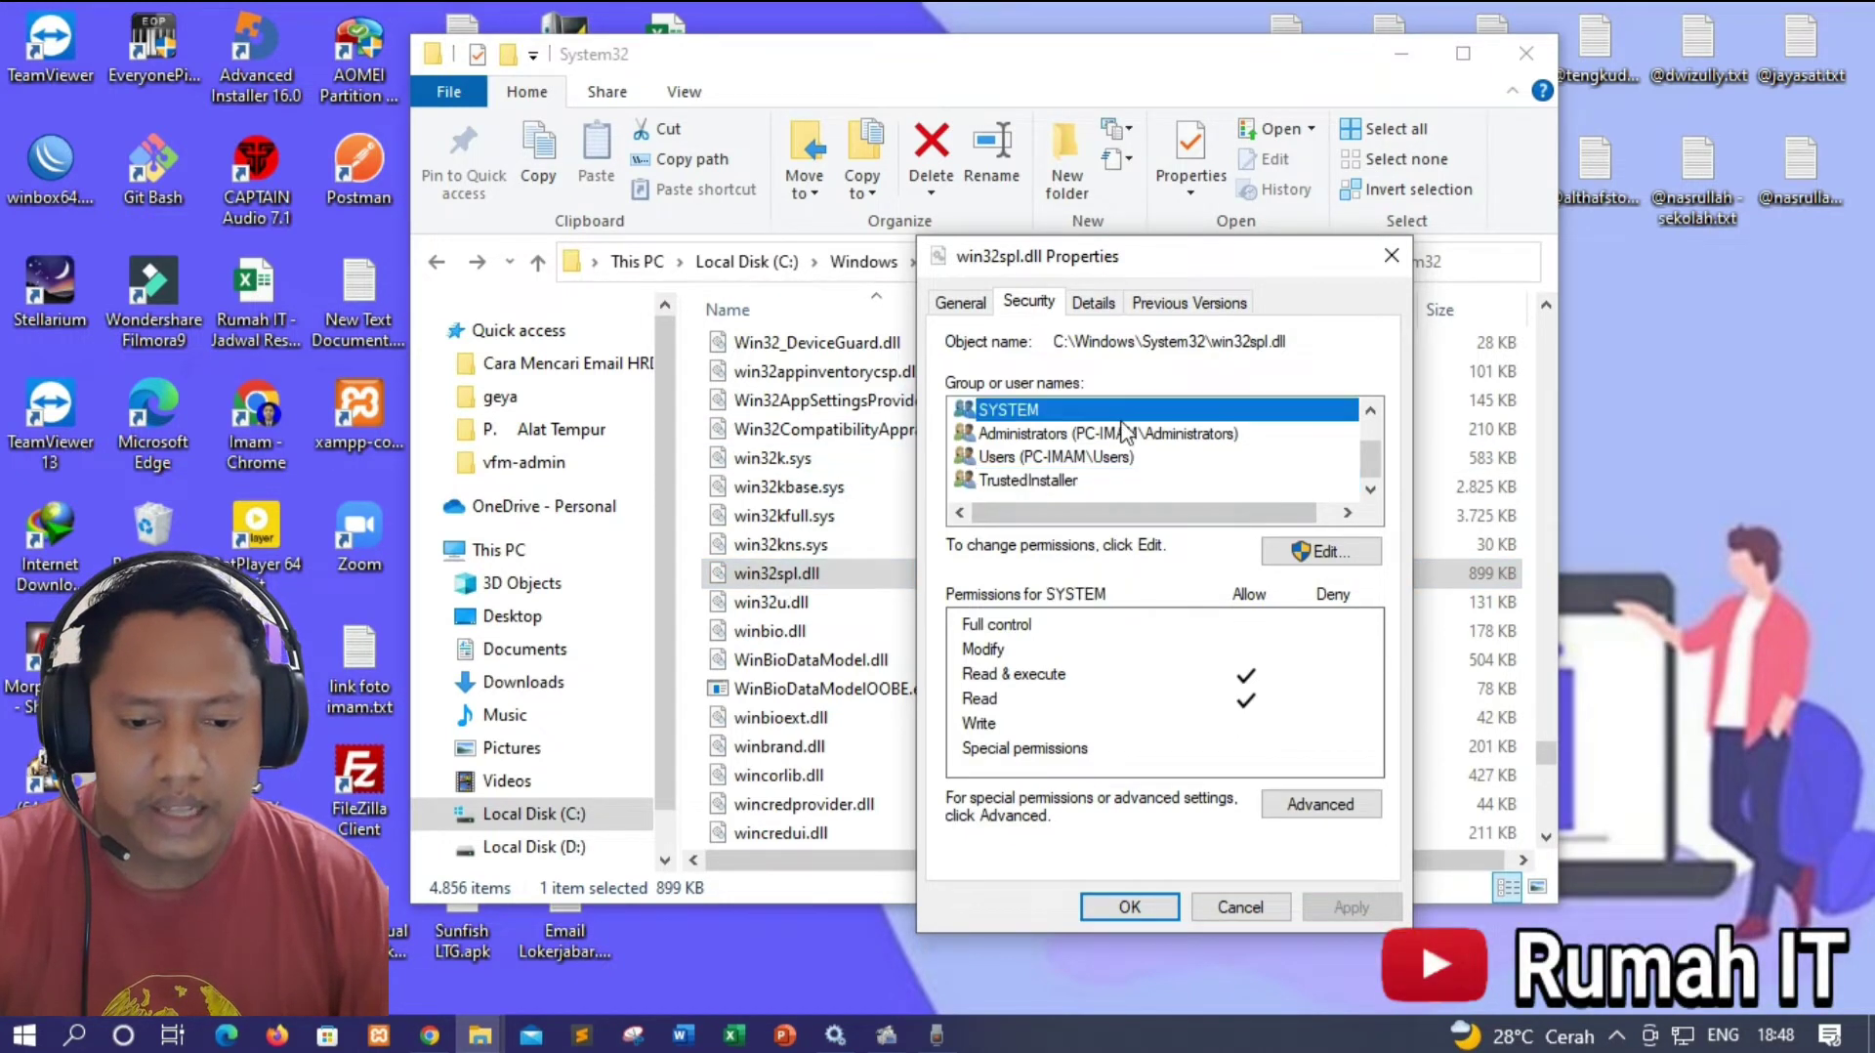
left_click(1121, 434)
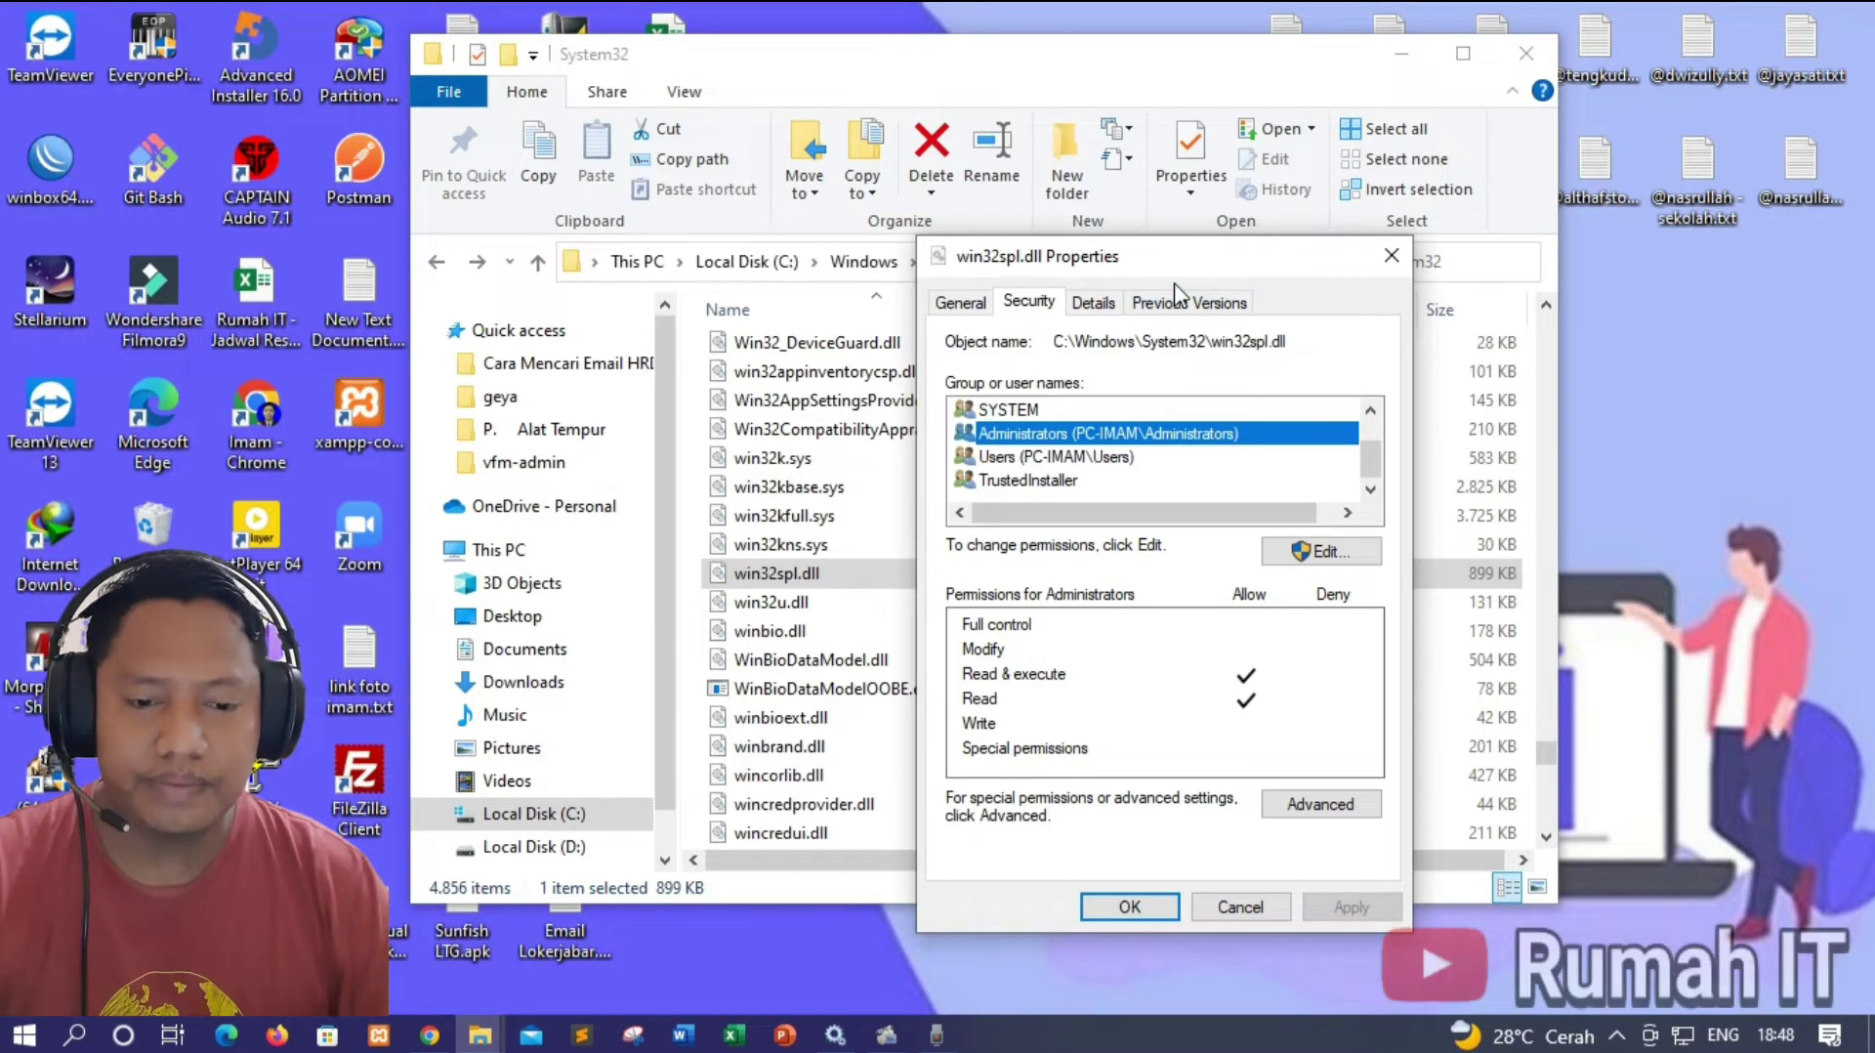
left_click_drag(1169, 276, 1123, 240)
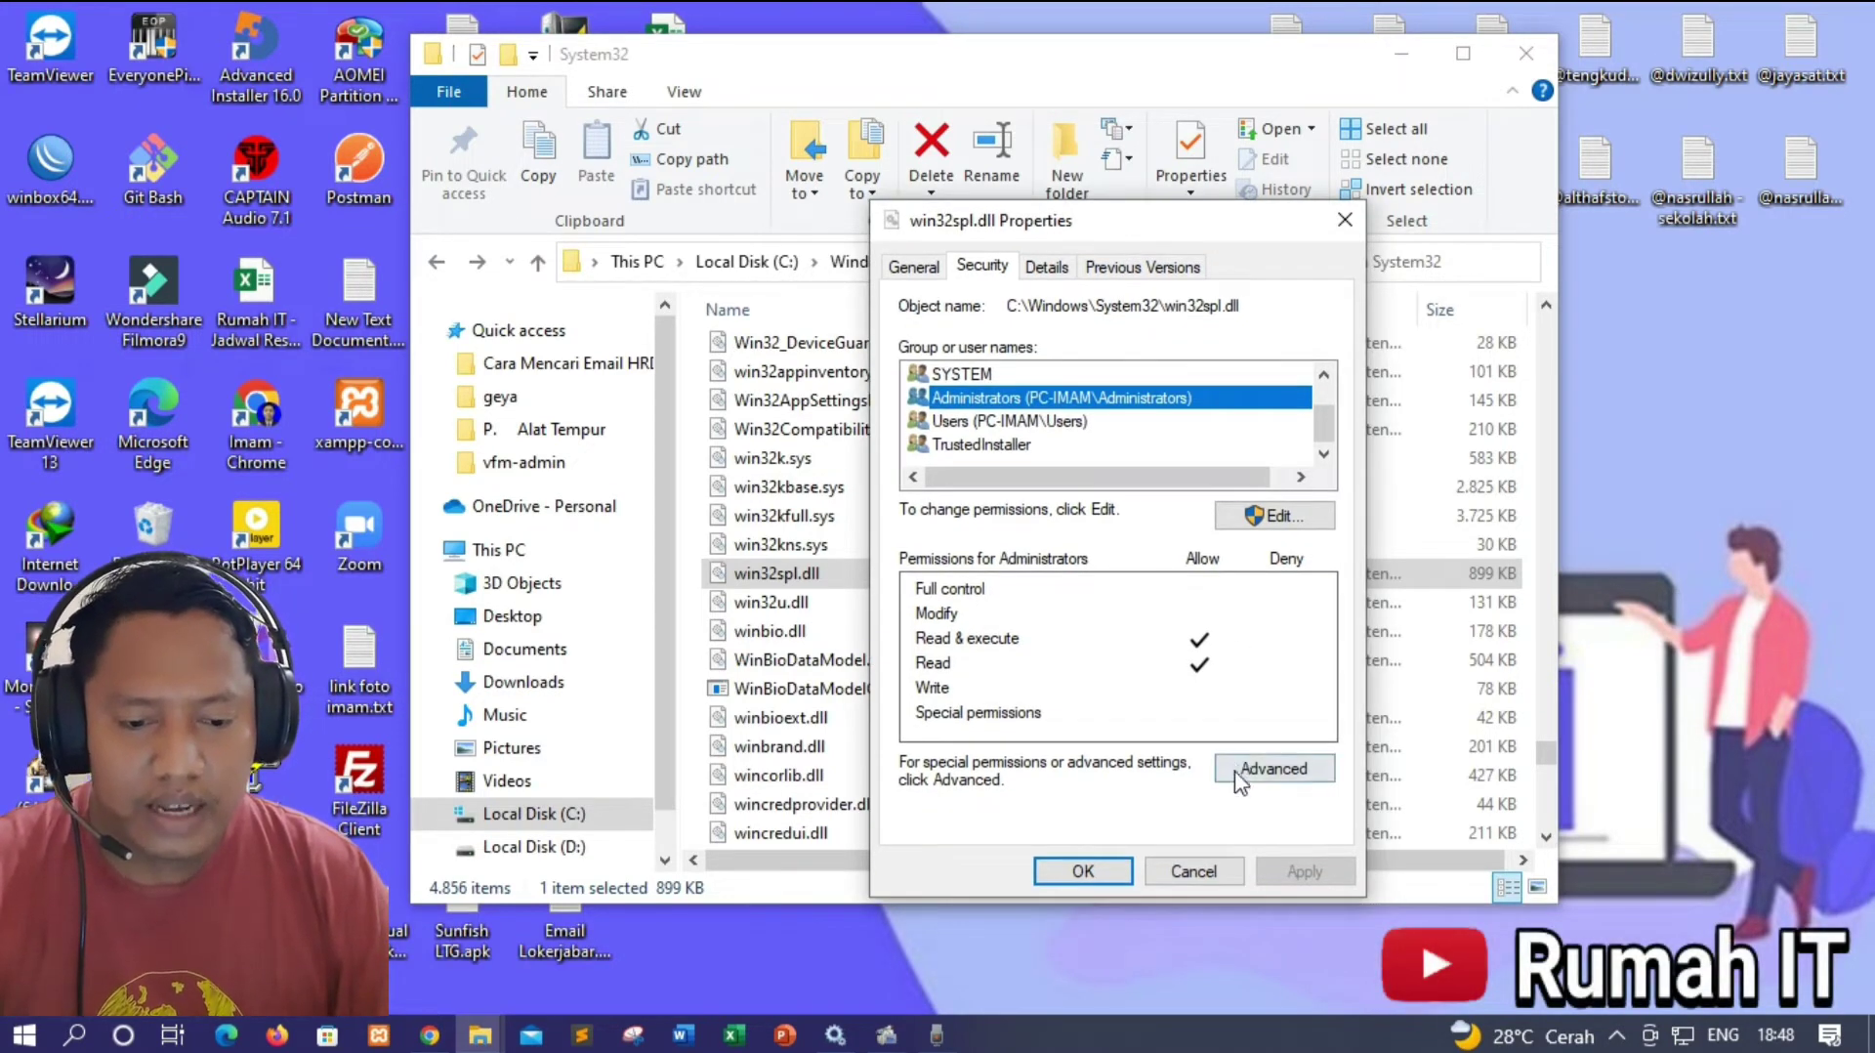
Step: Open the advanced security settings of win32spl.dll and review the owner and access of its permission entries
left_click(1272, 769)
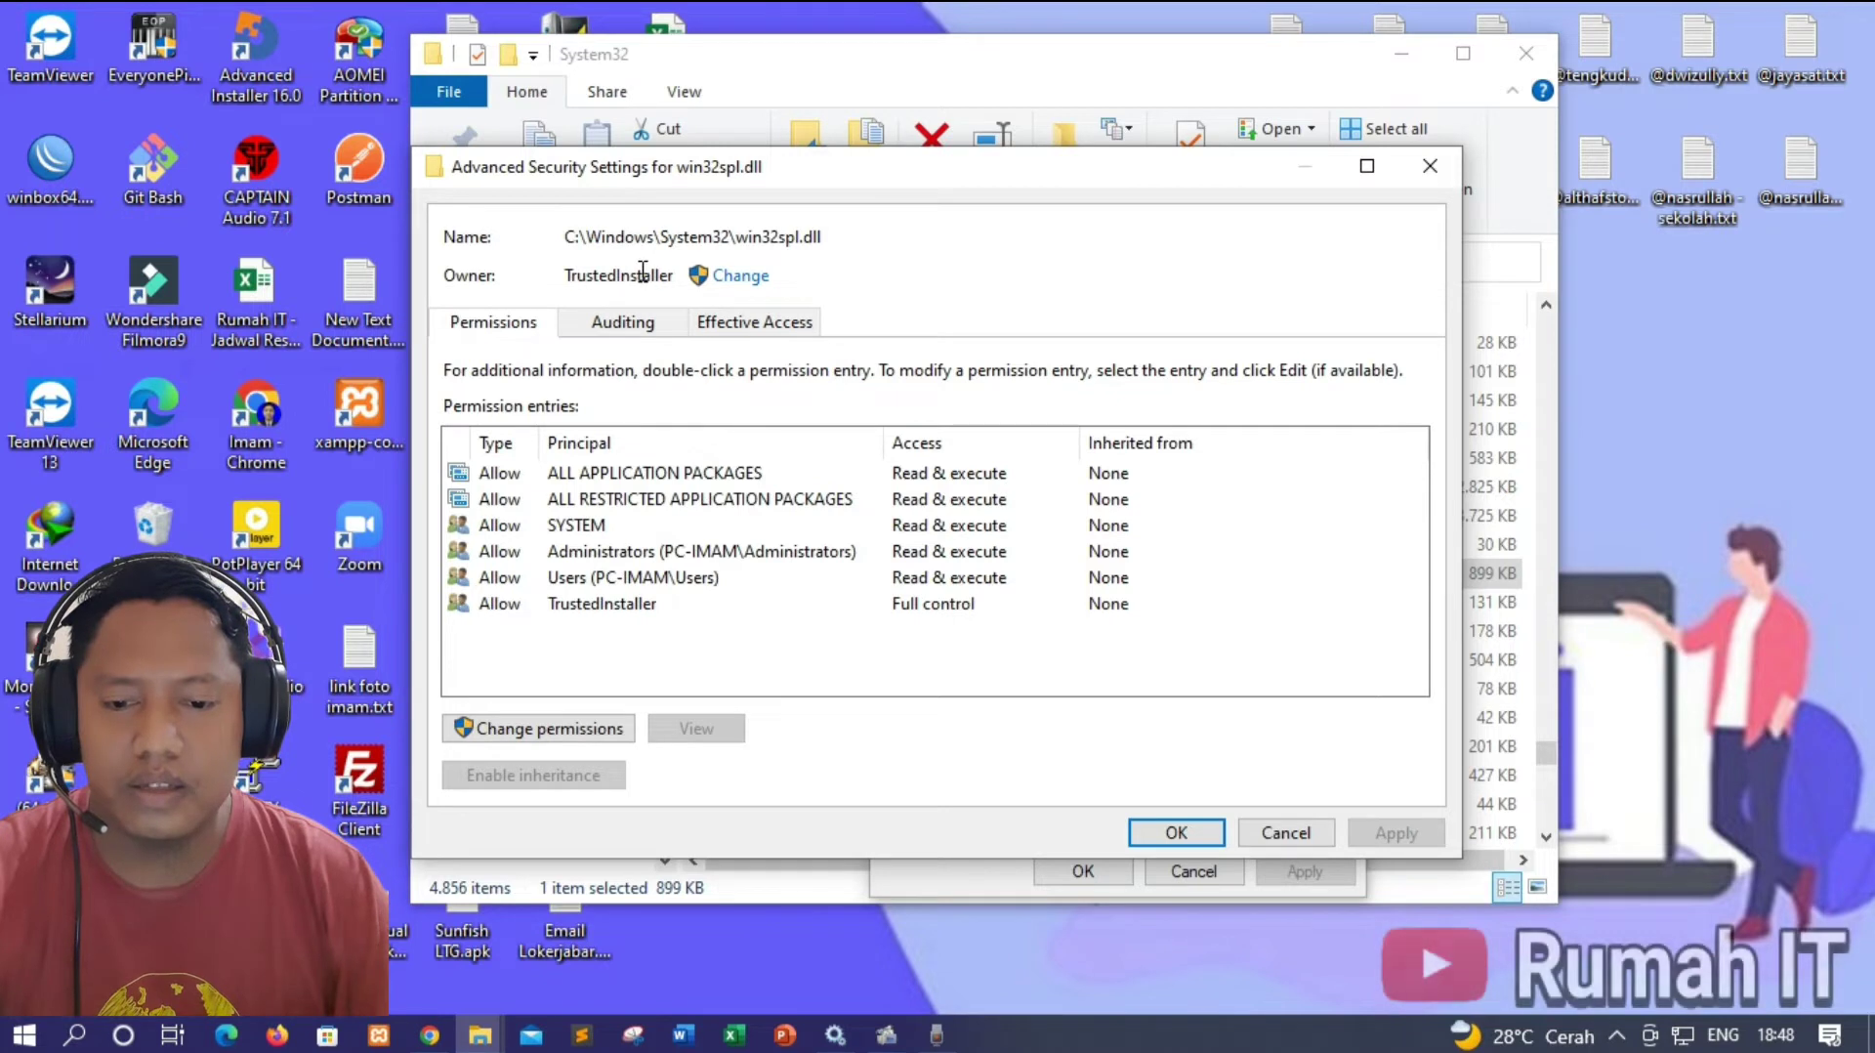
left_click(918, 605)
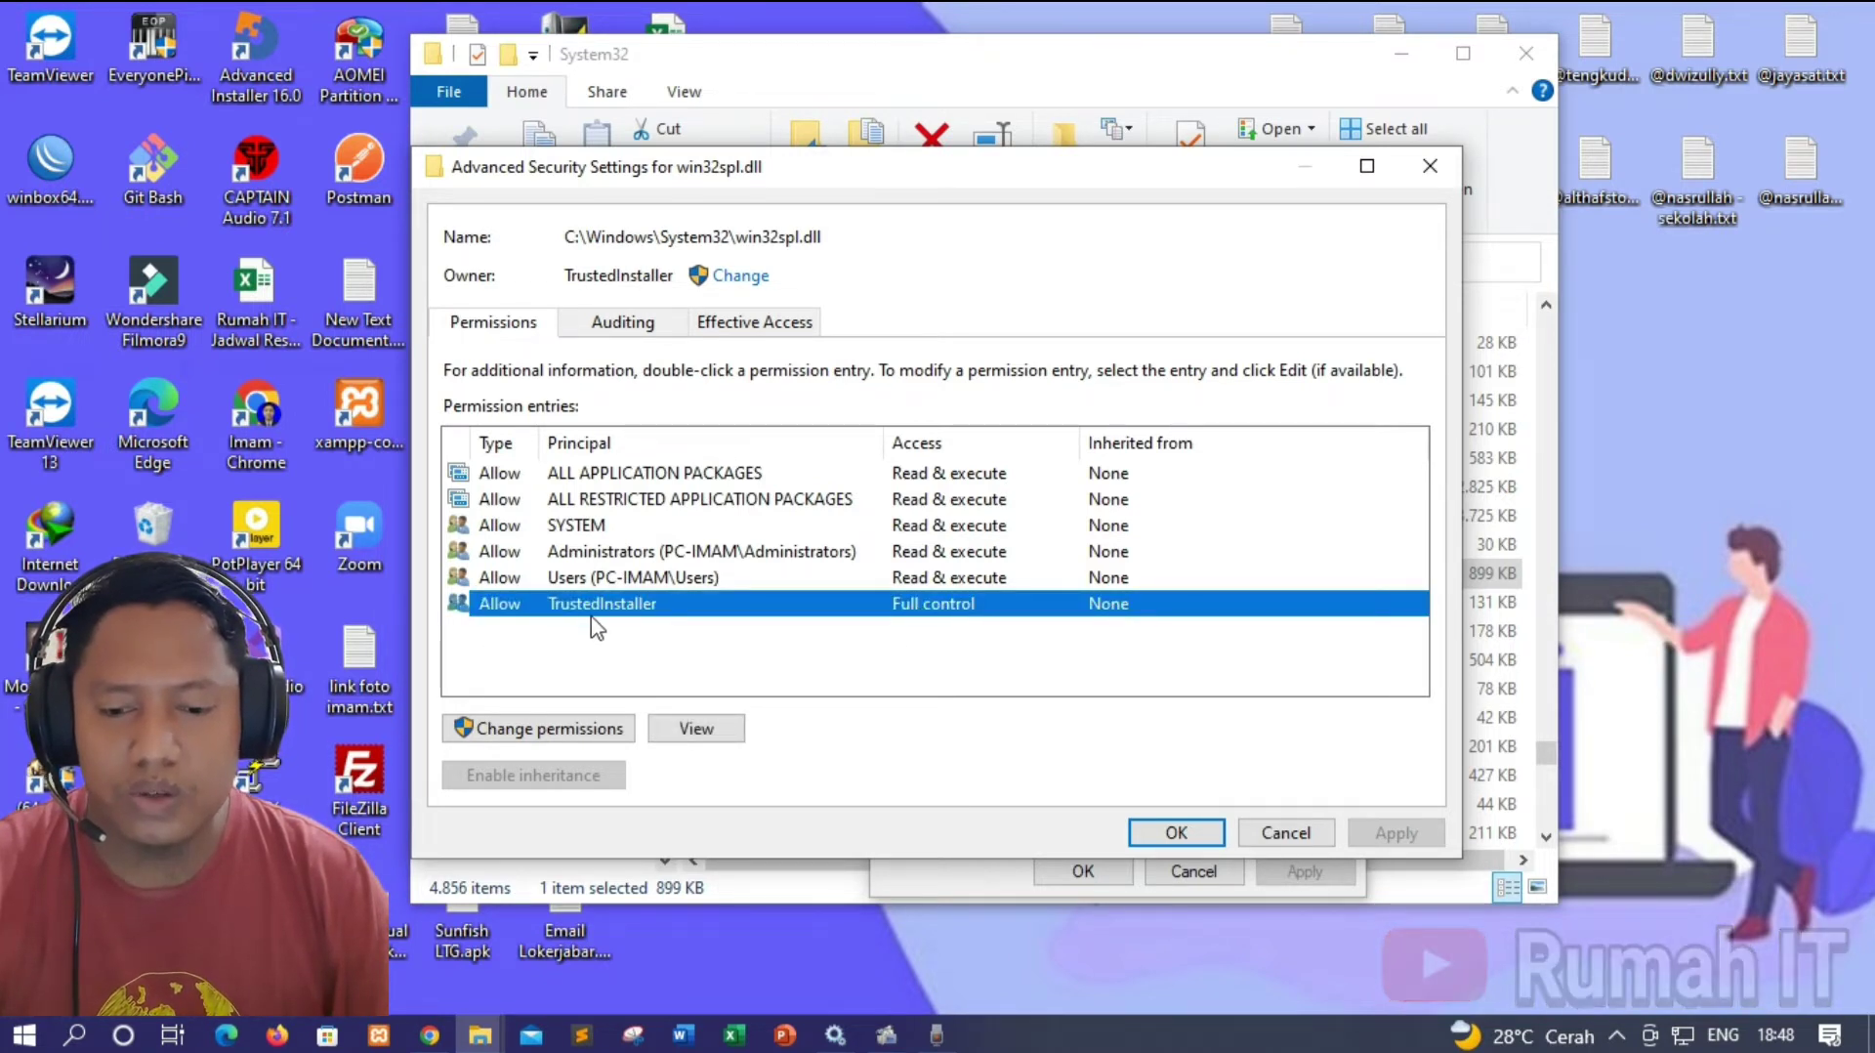
left_click(941, 476)
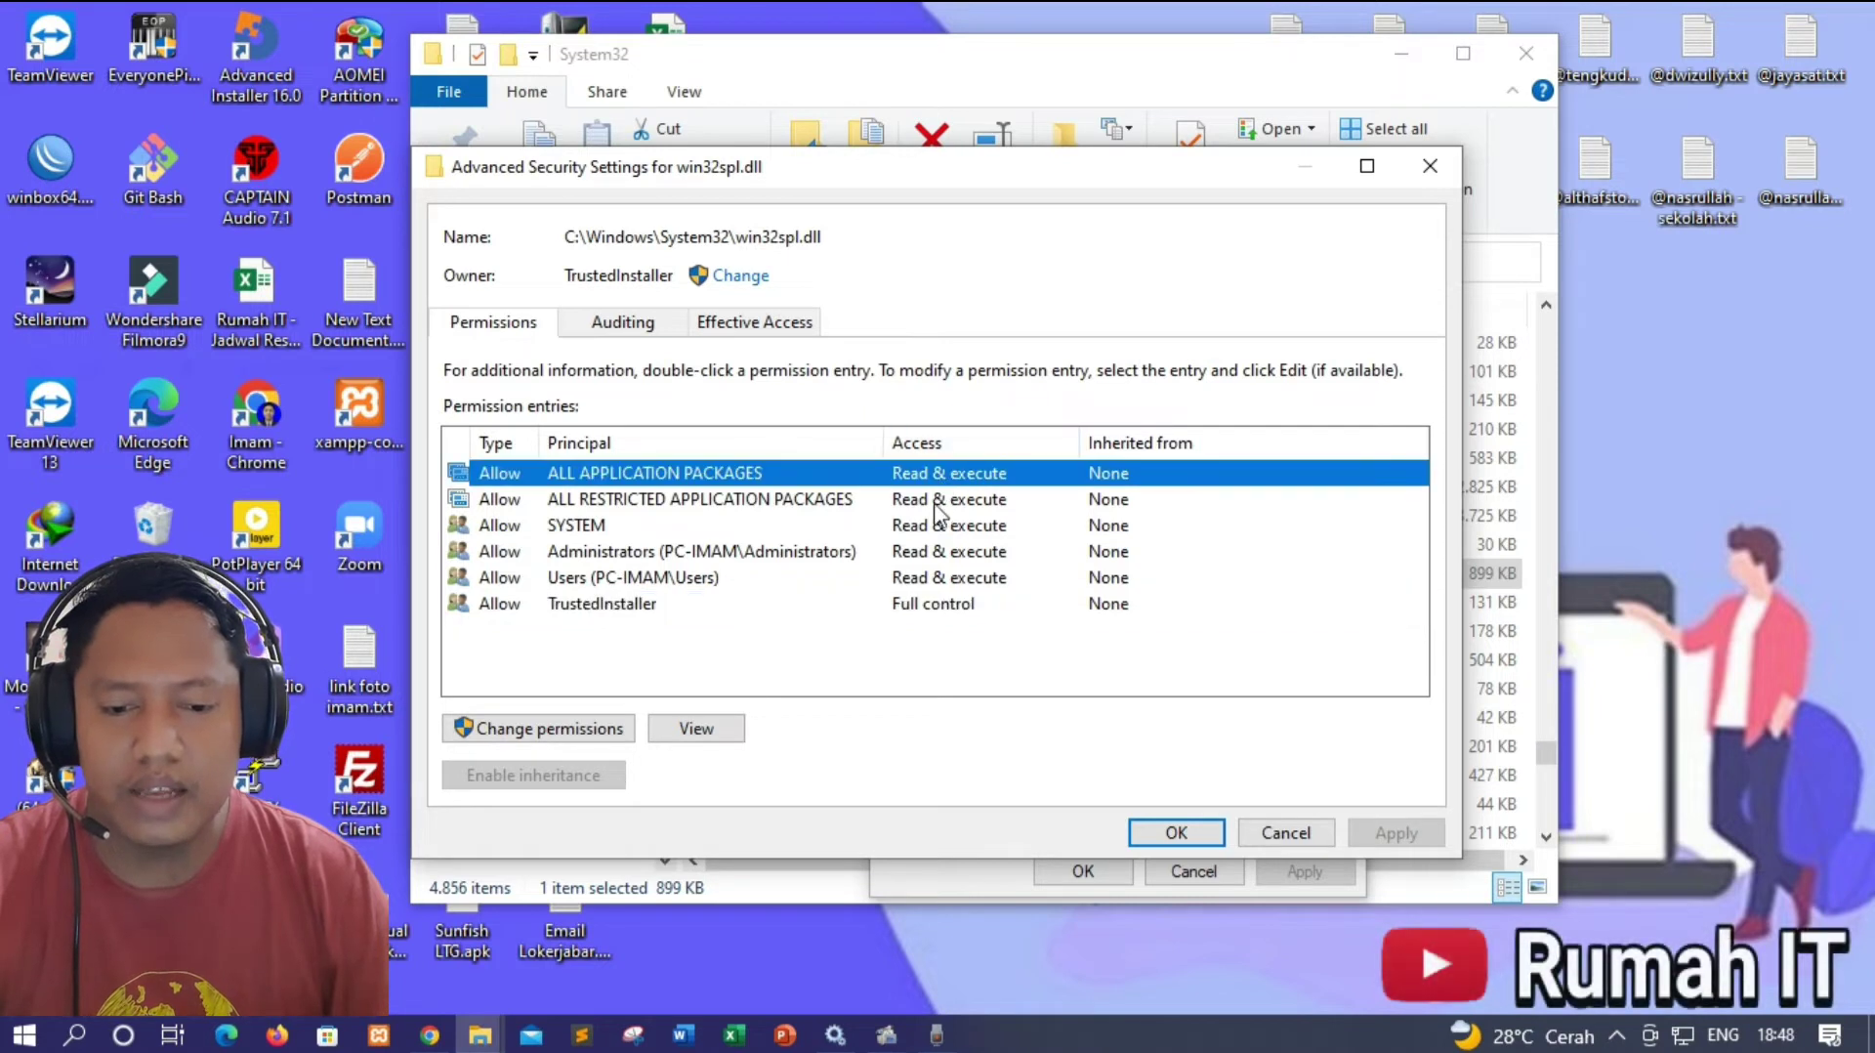
left_click(938, 509)
left_click(967, 580)
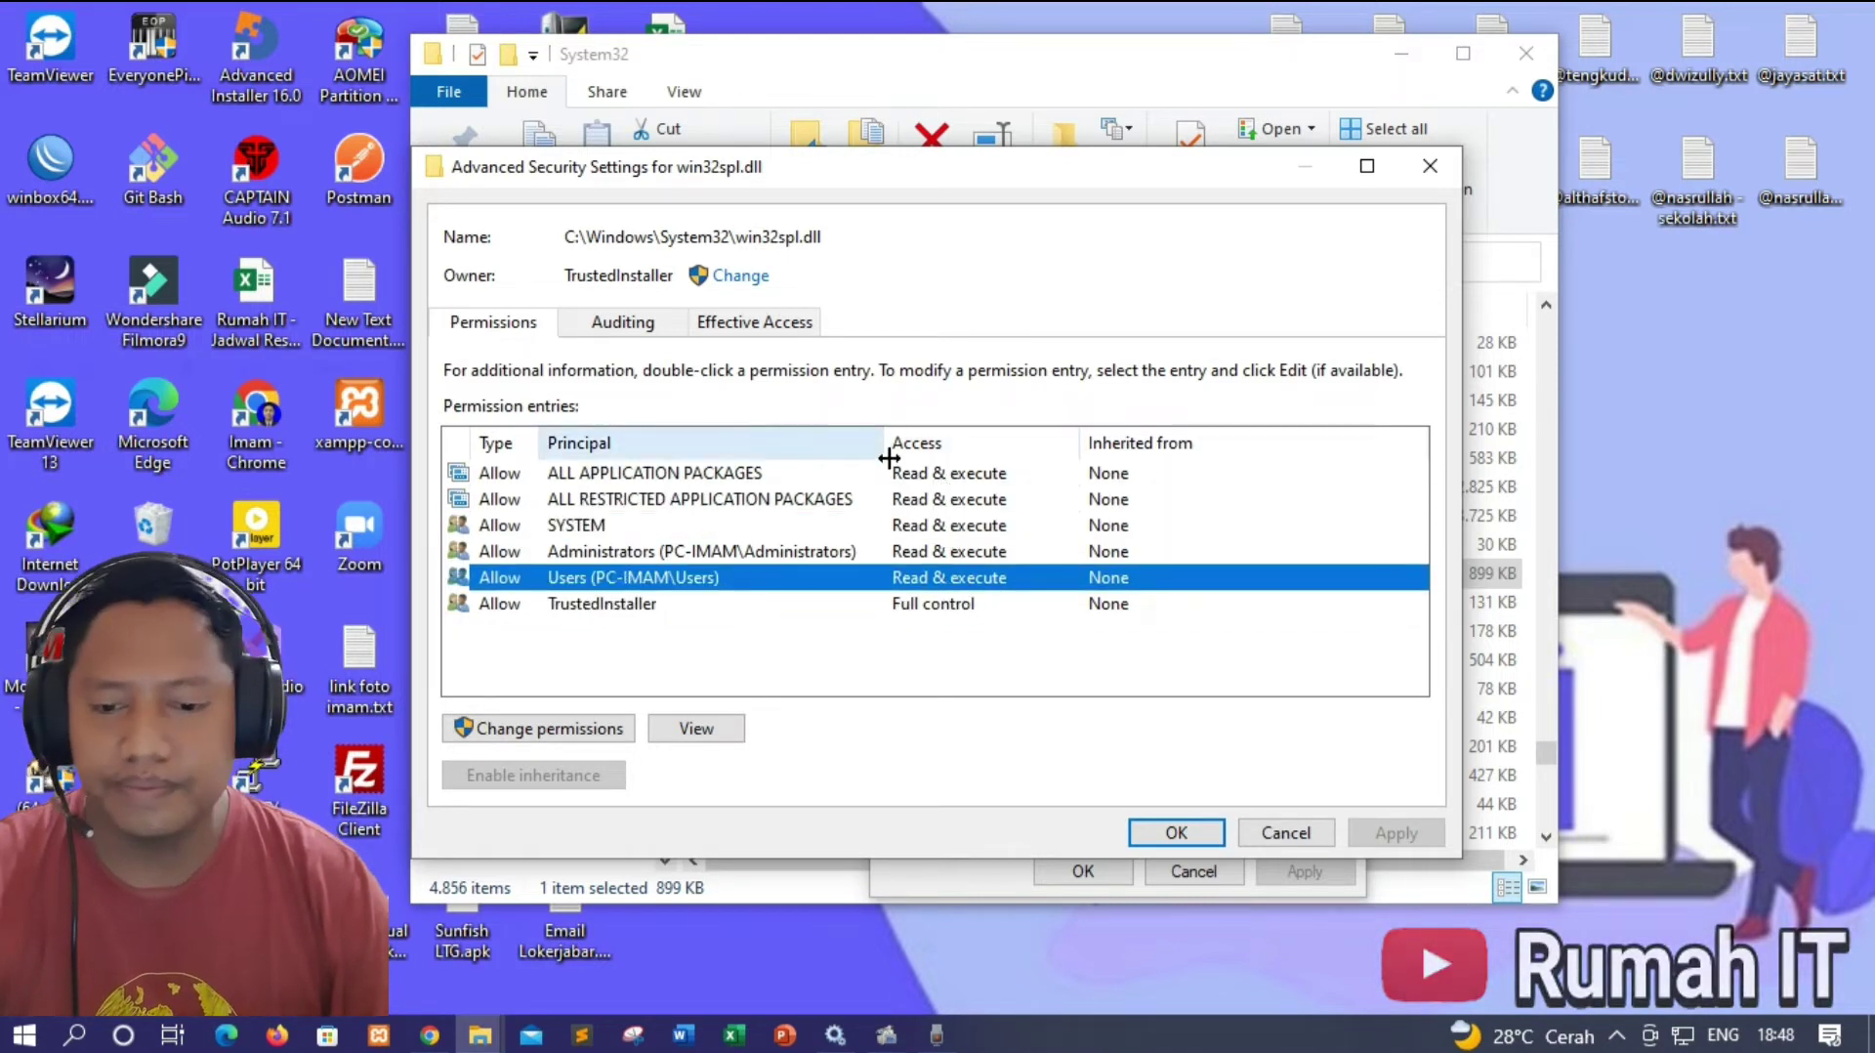
Step: Change the owner of win32spl.dll to the Administrators group, checking the entered name before accepting it
left_click(742, 278)
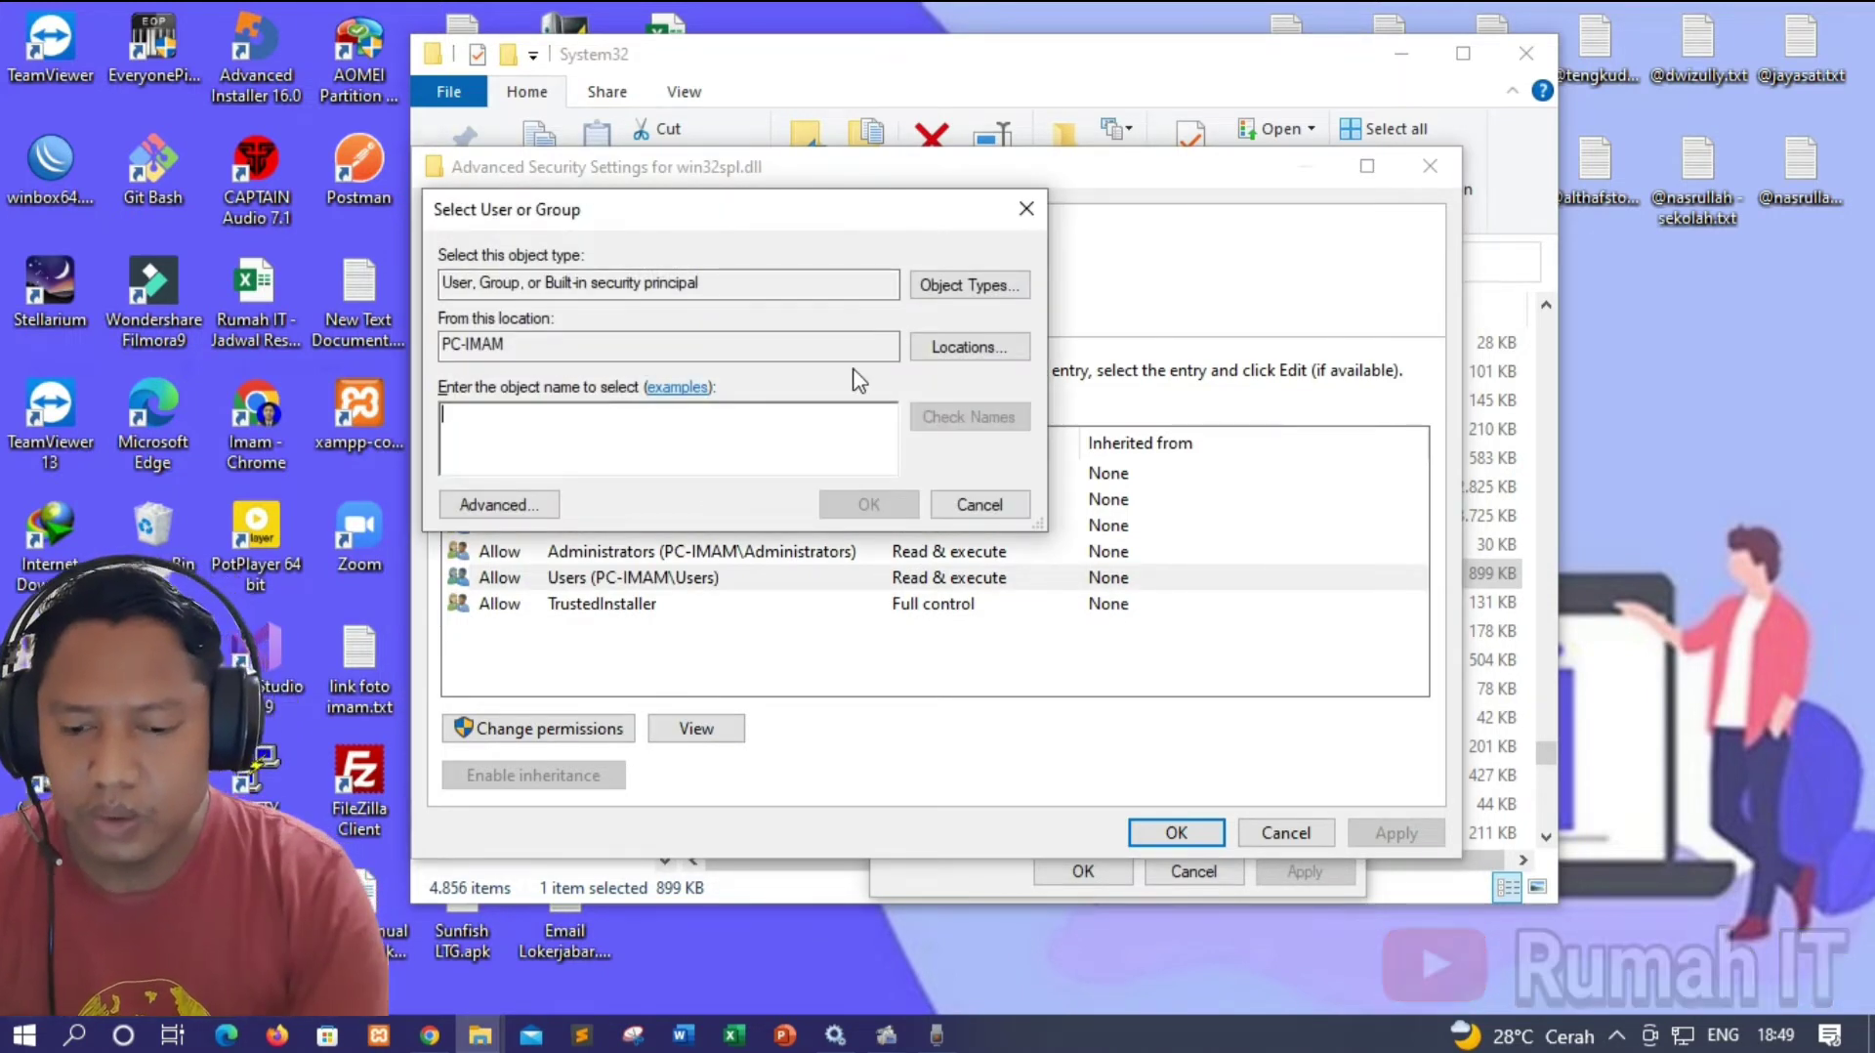
type("Admini")
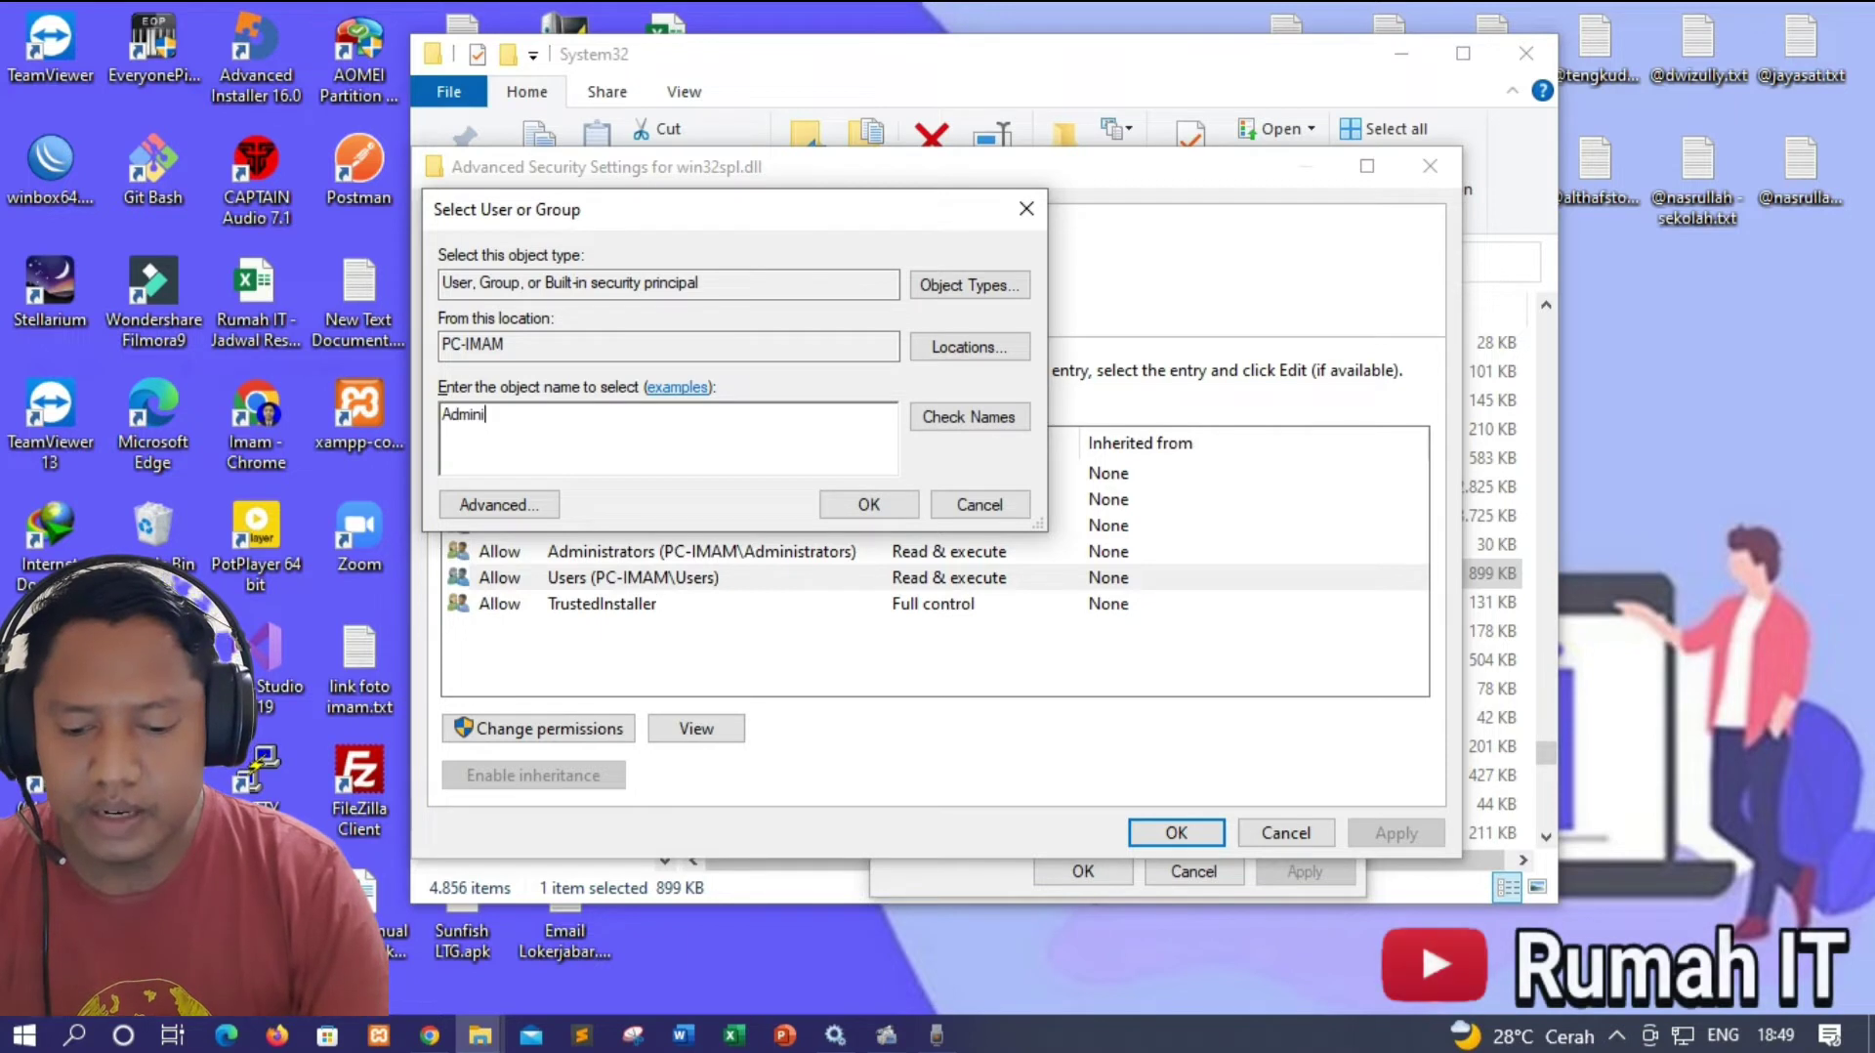
type("strato")
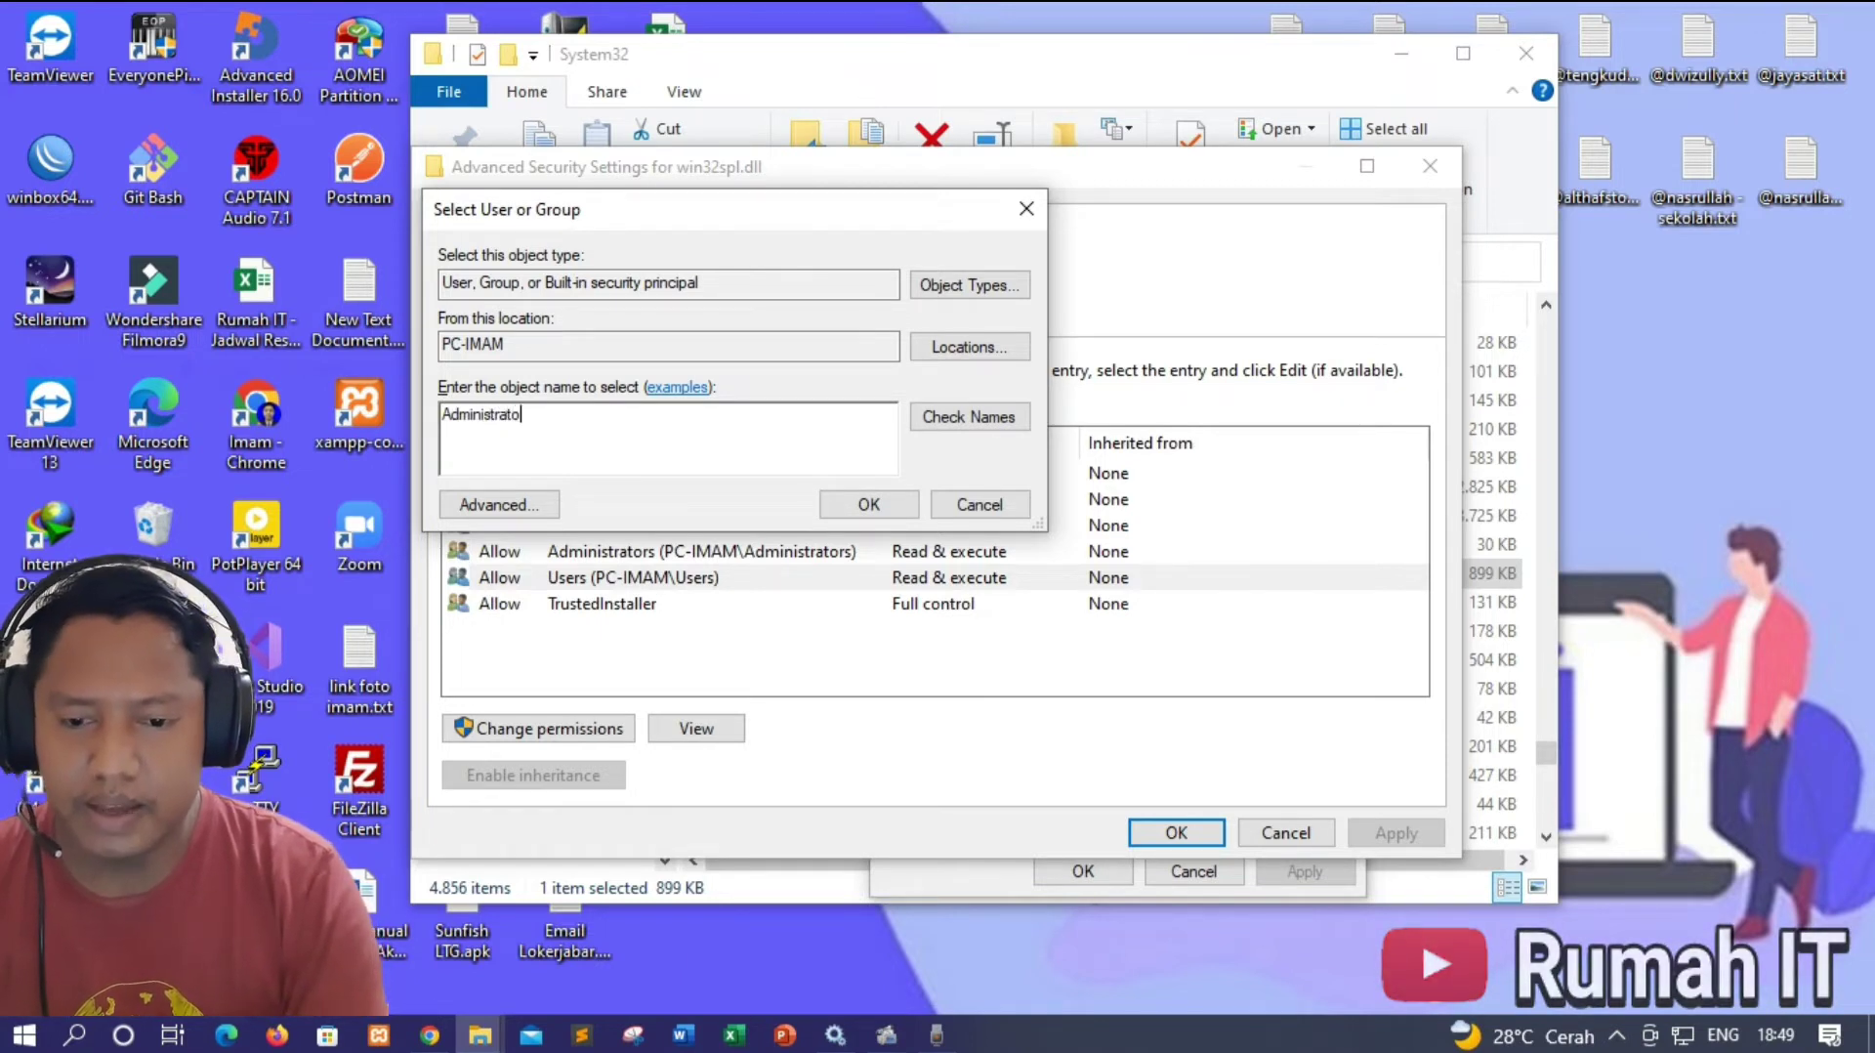
type("rs")
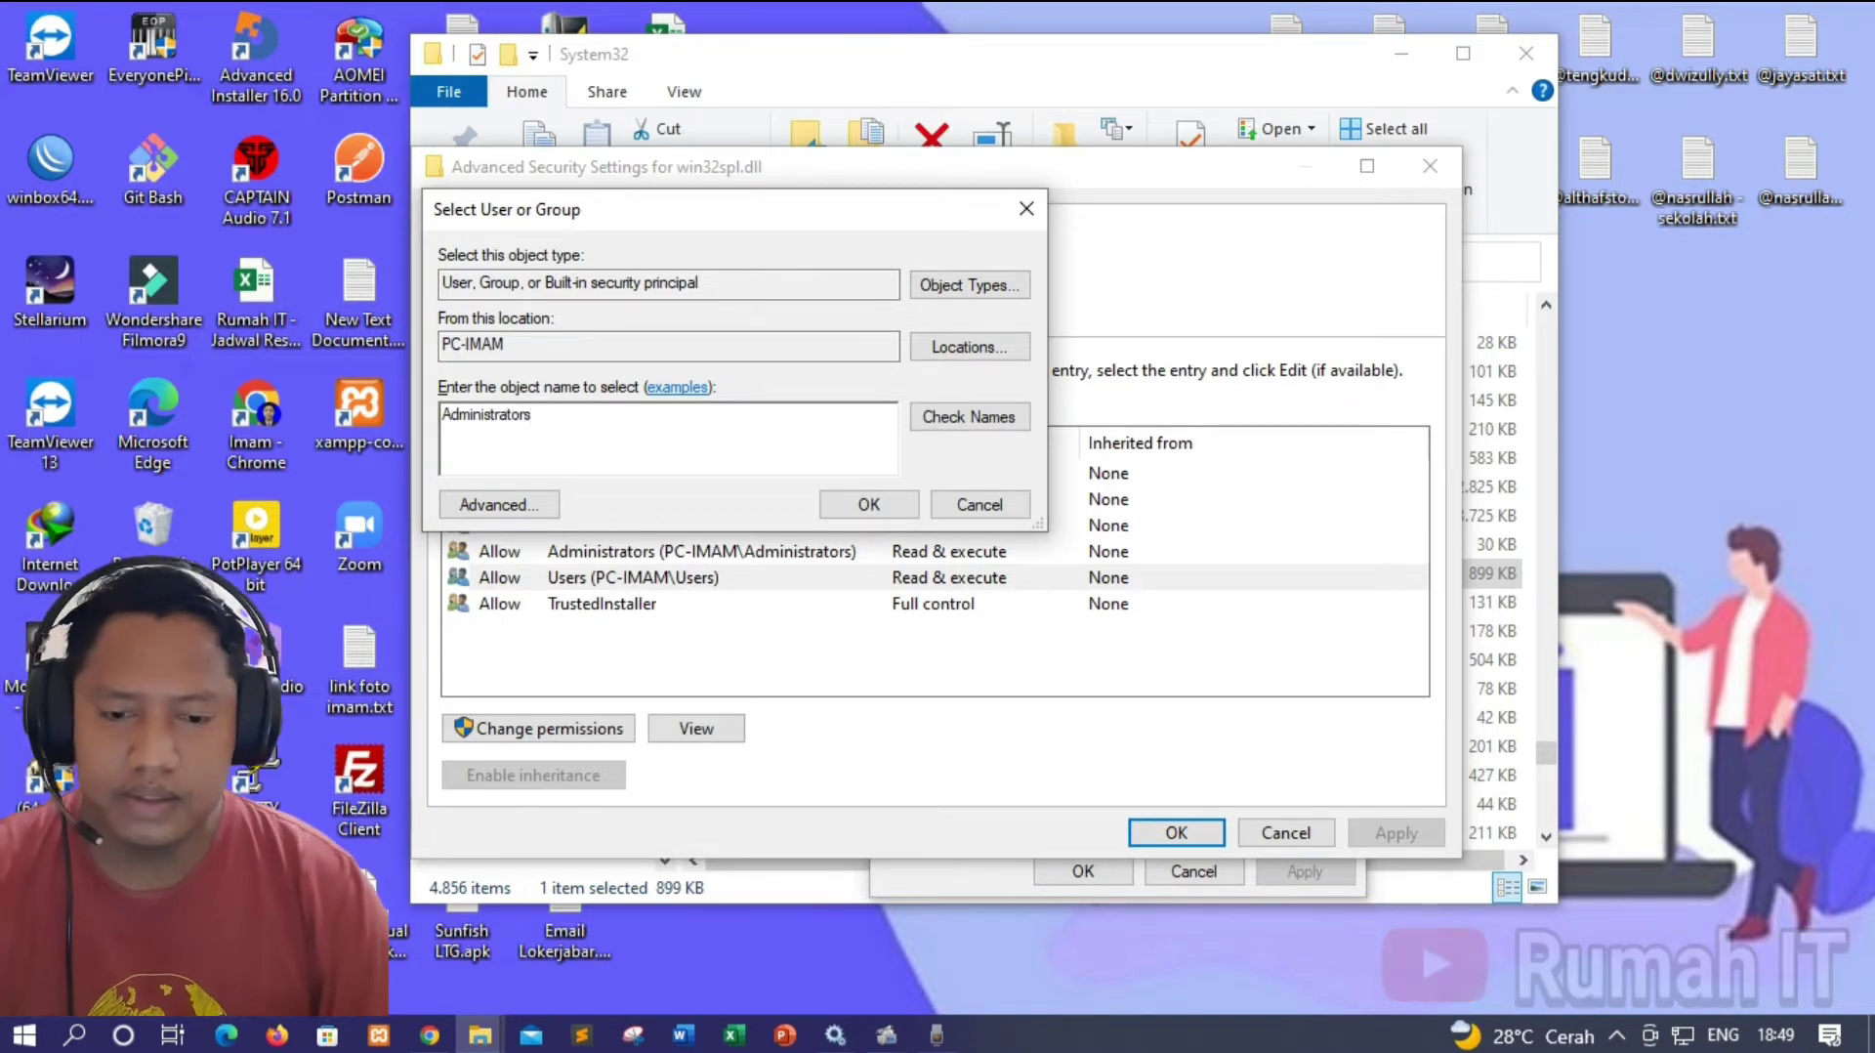
left_click(962, 425)
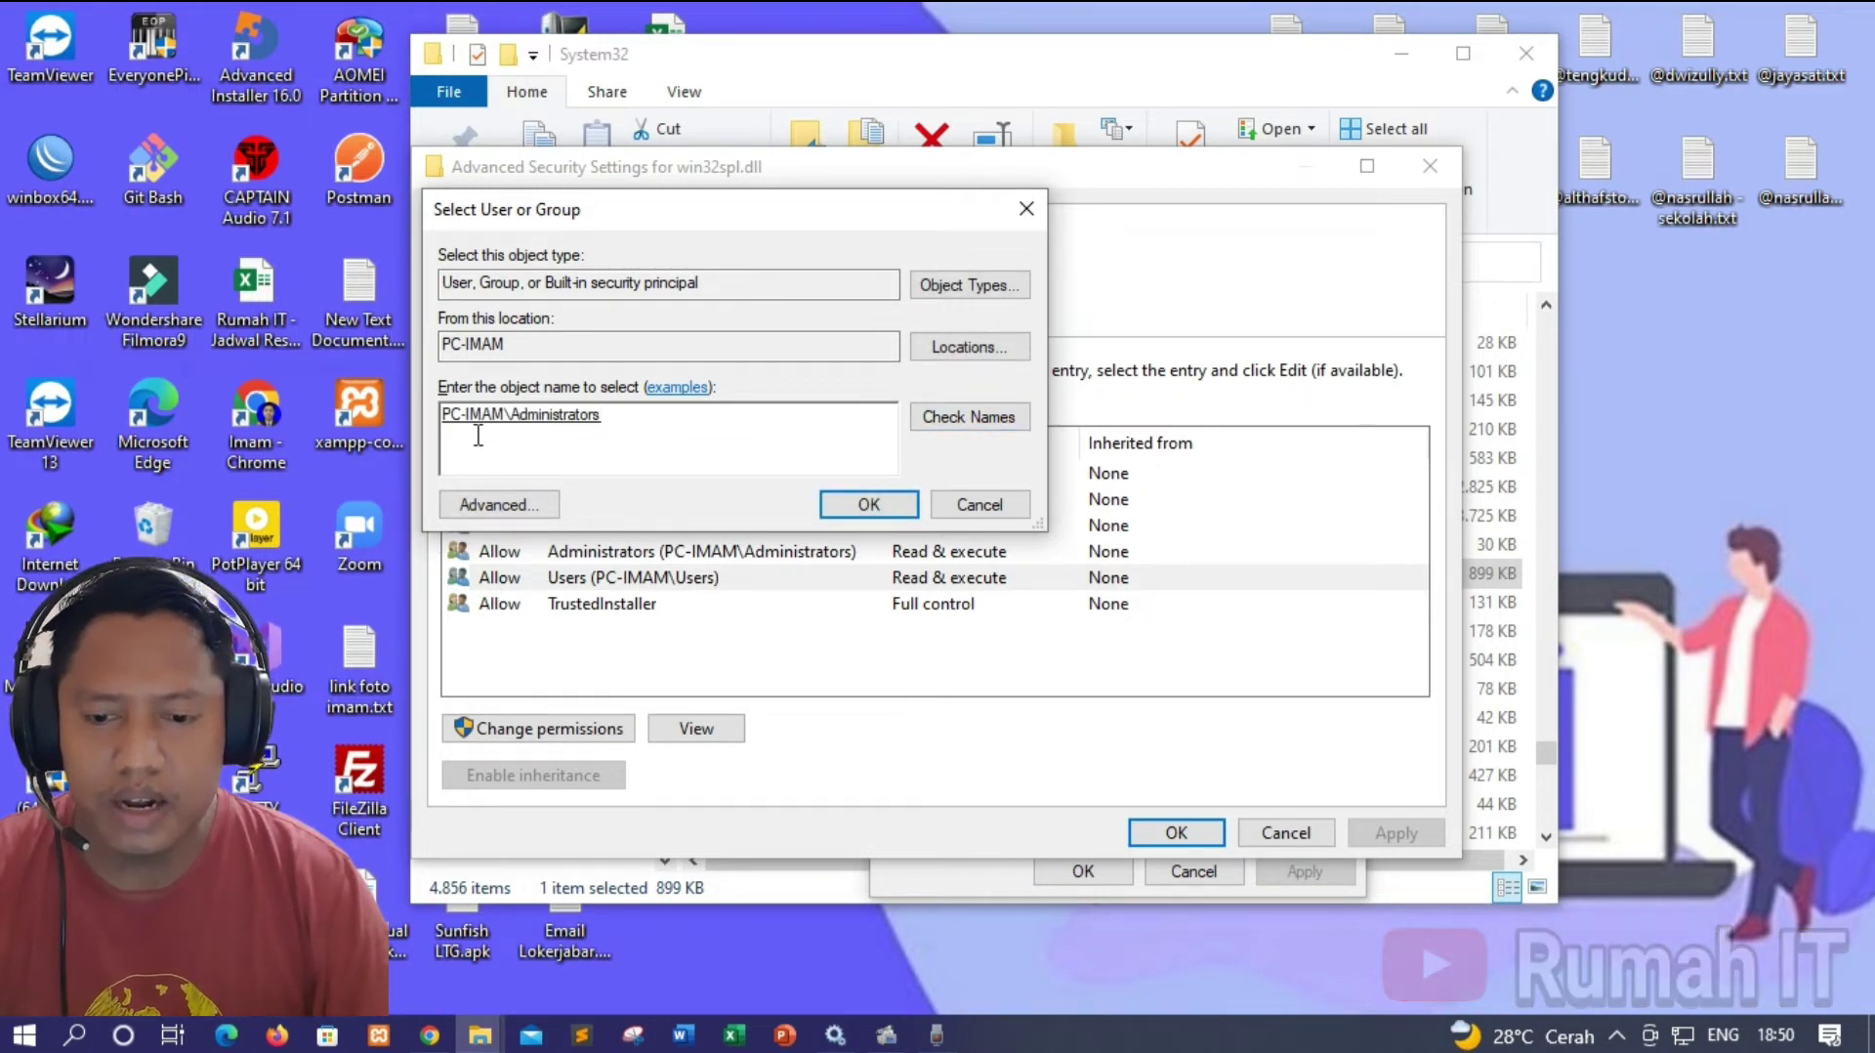
left_click(869, 505)
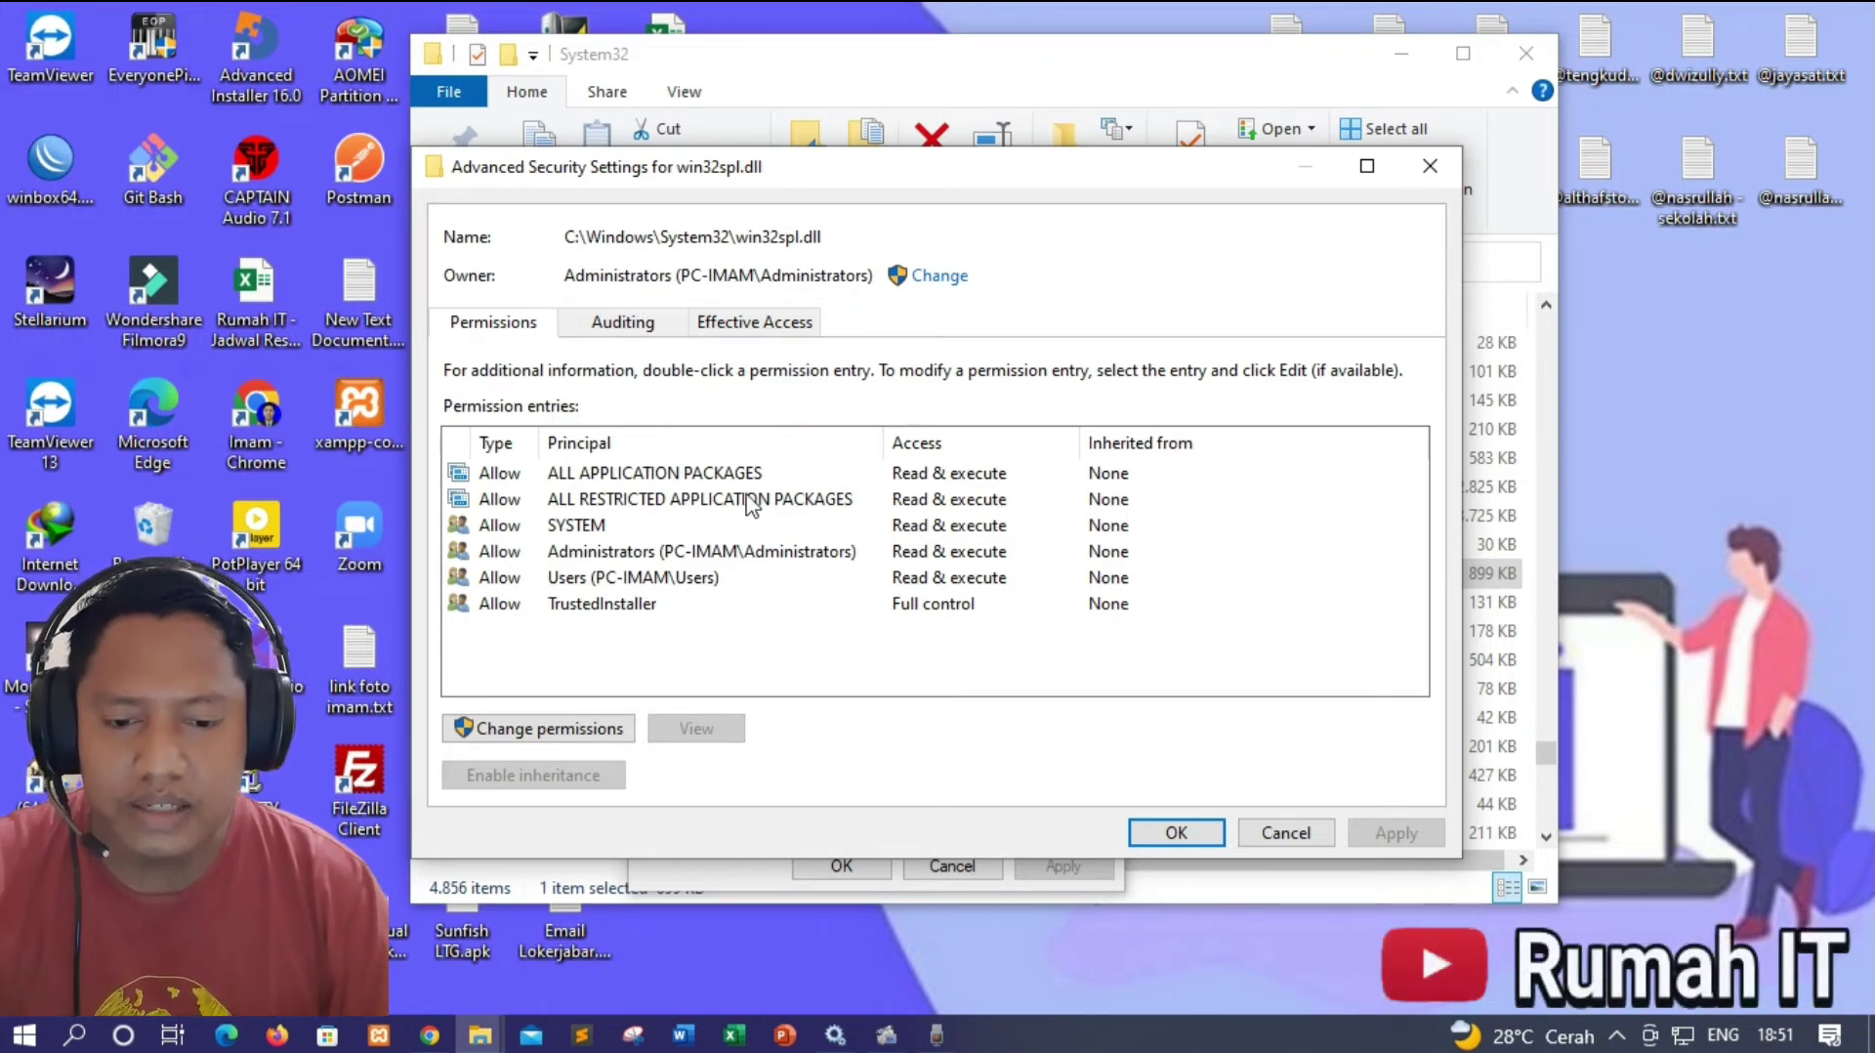
Step: Unlock the permission entries for editing and grant the Administrators group Full control over win32spl.dll
left_click(628, 606)
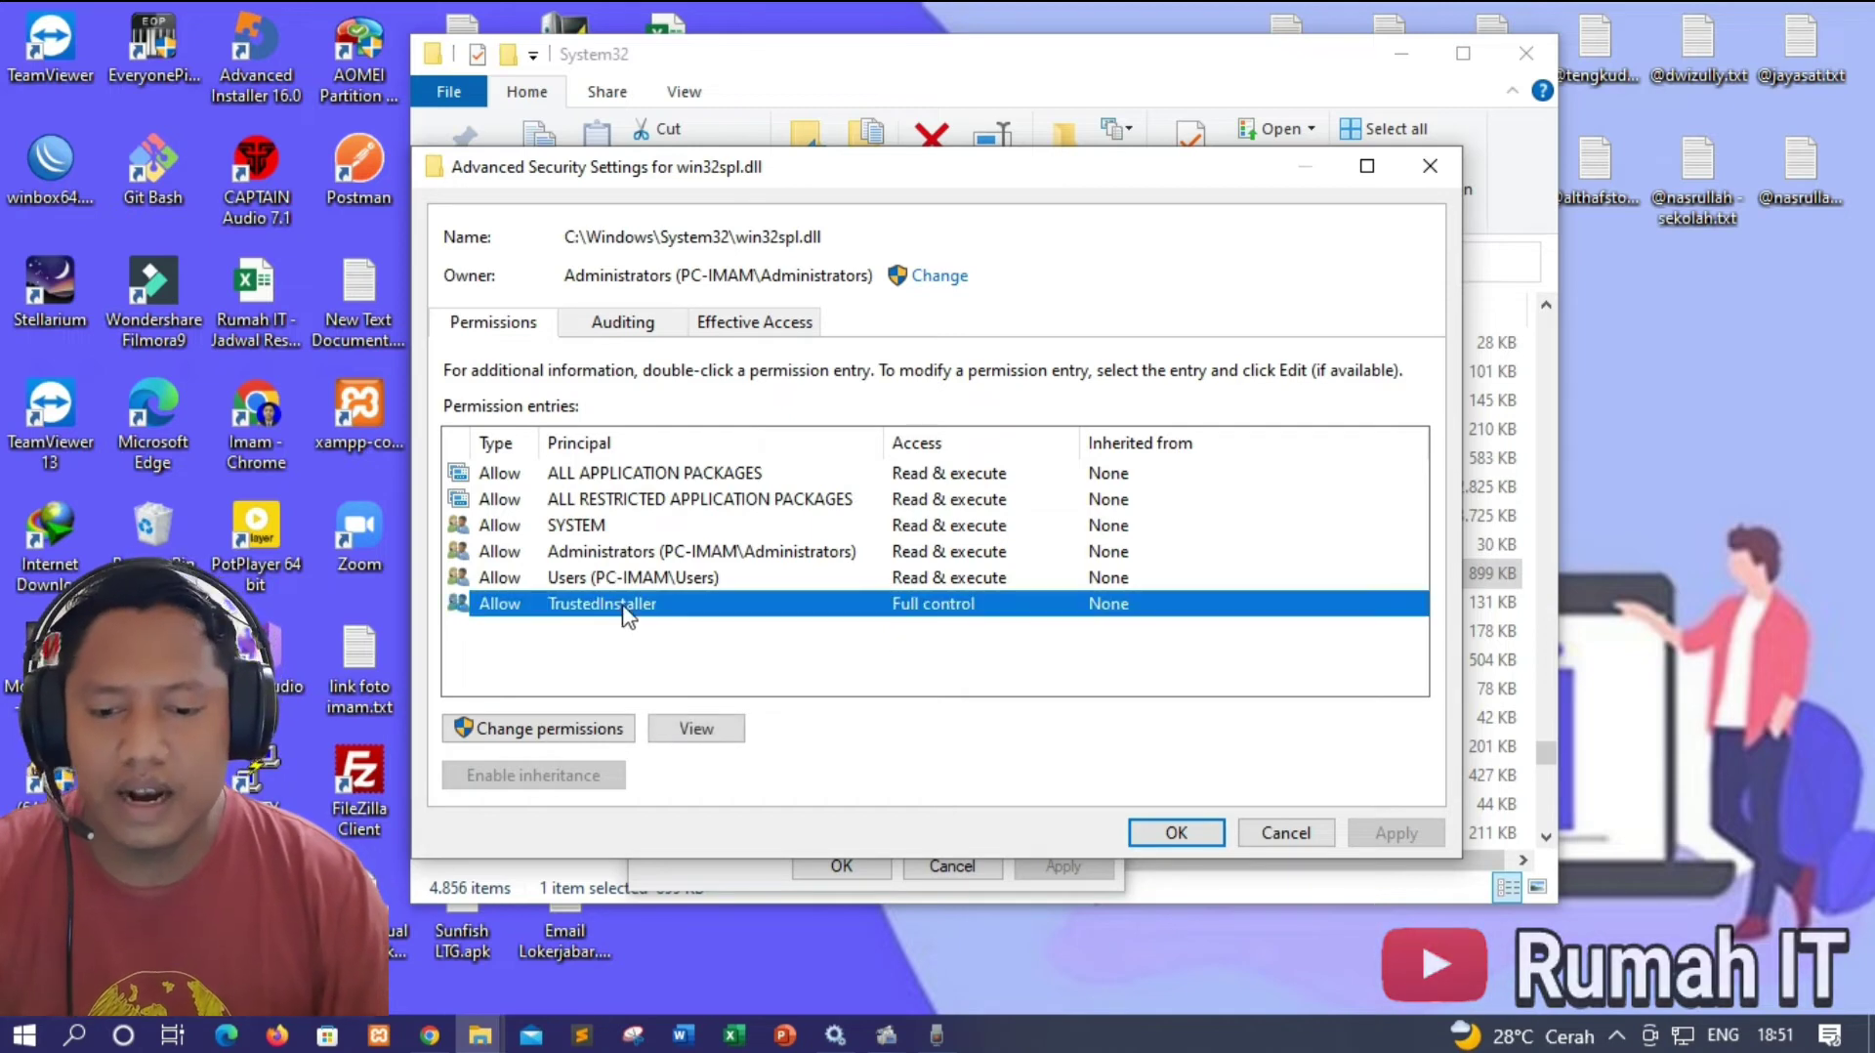
left_click(545, 739)
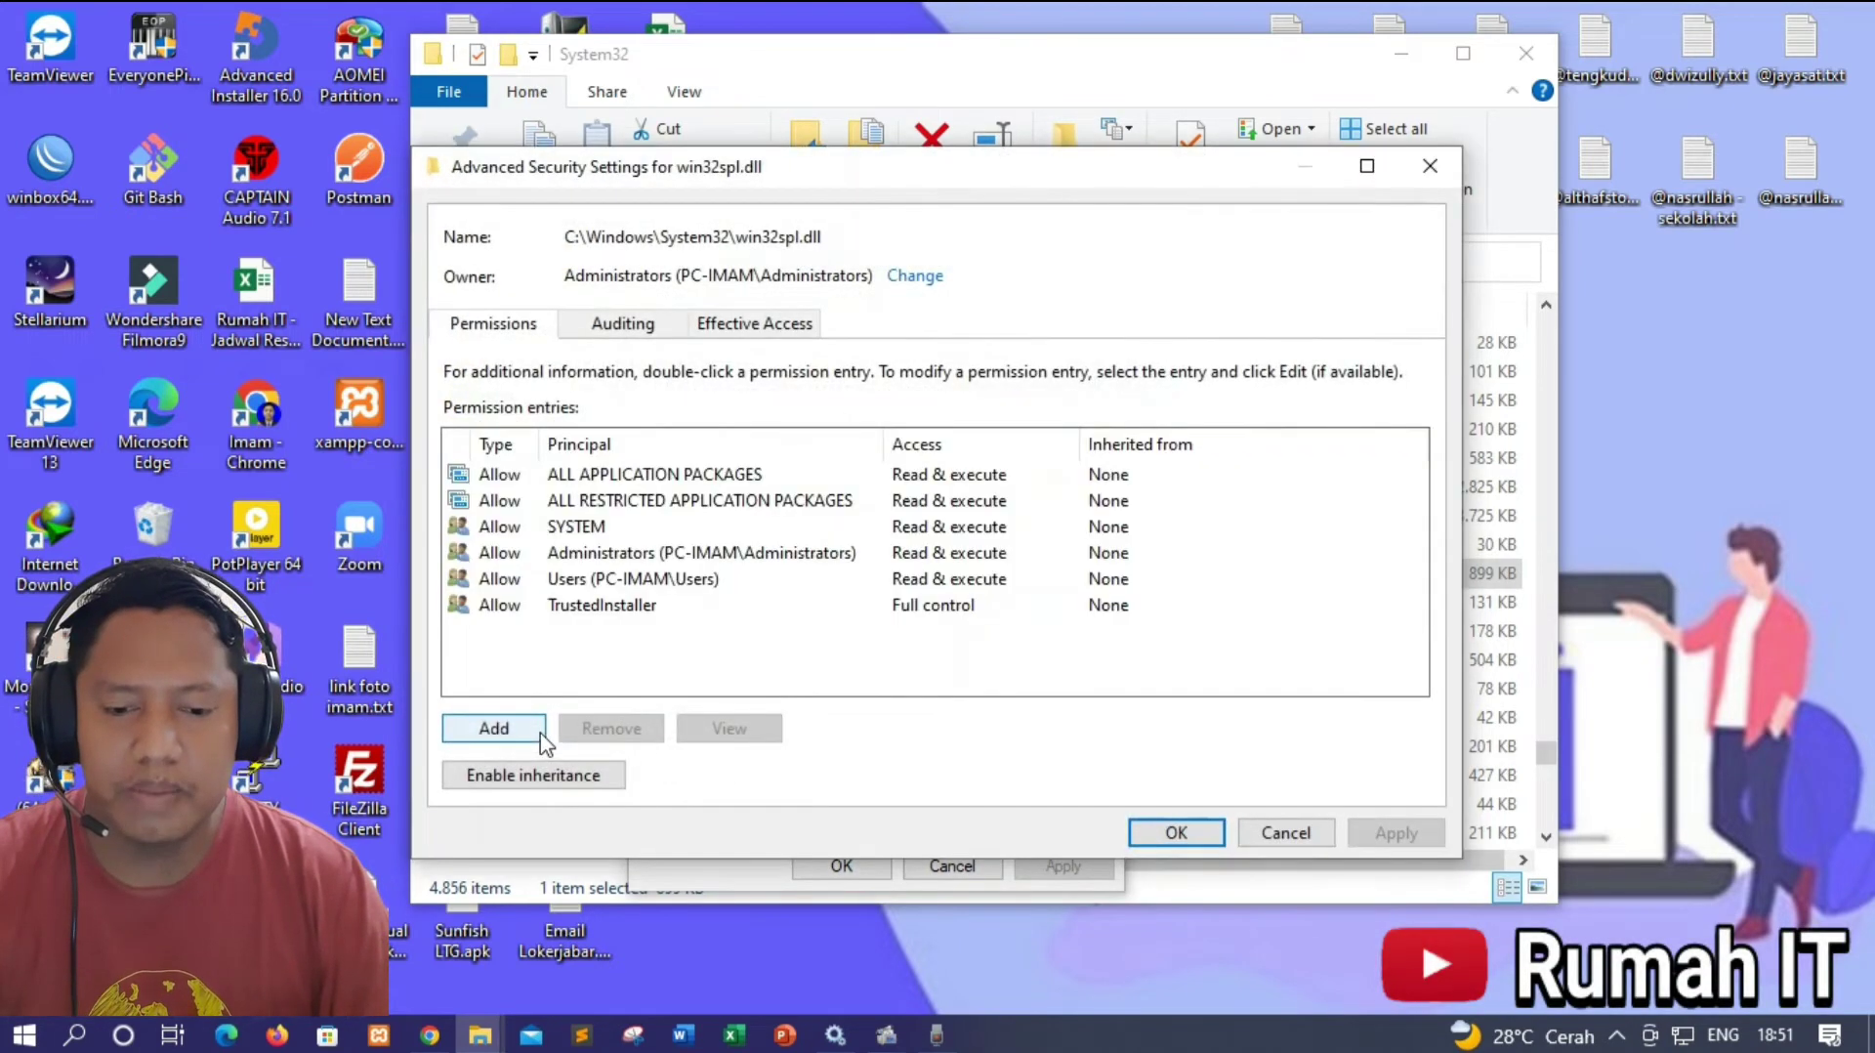
left_click(606, 554)
left_click(729, 728)
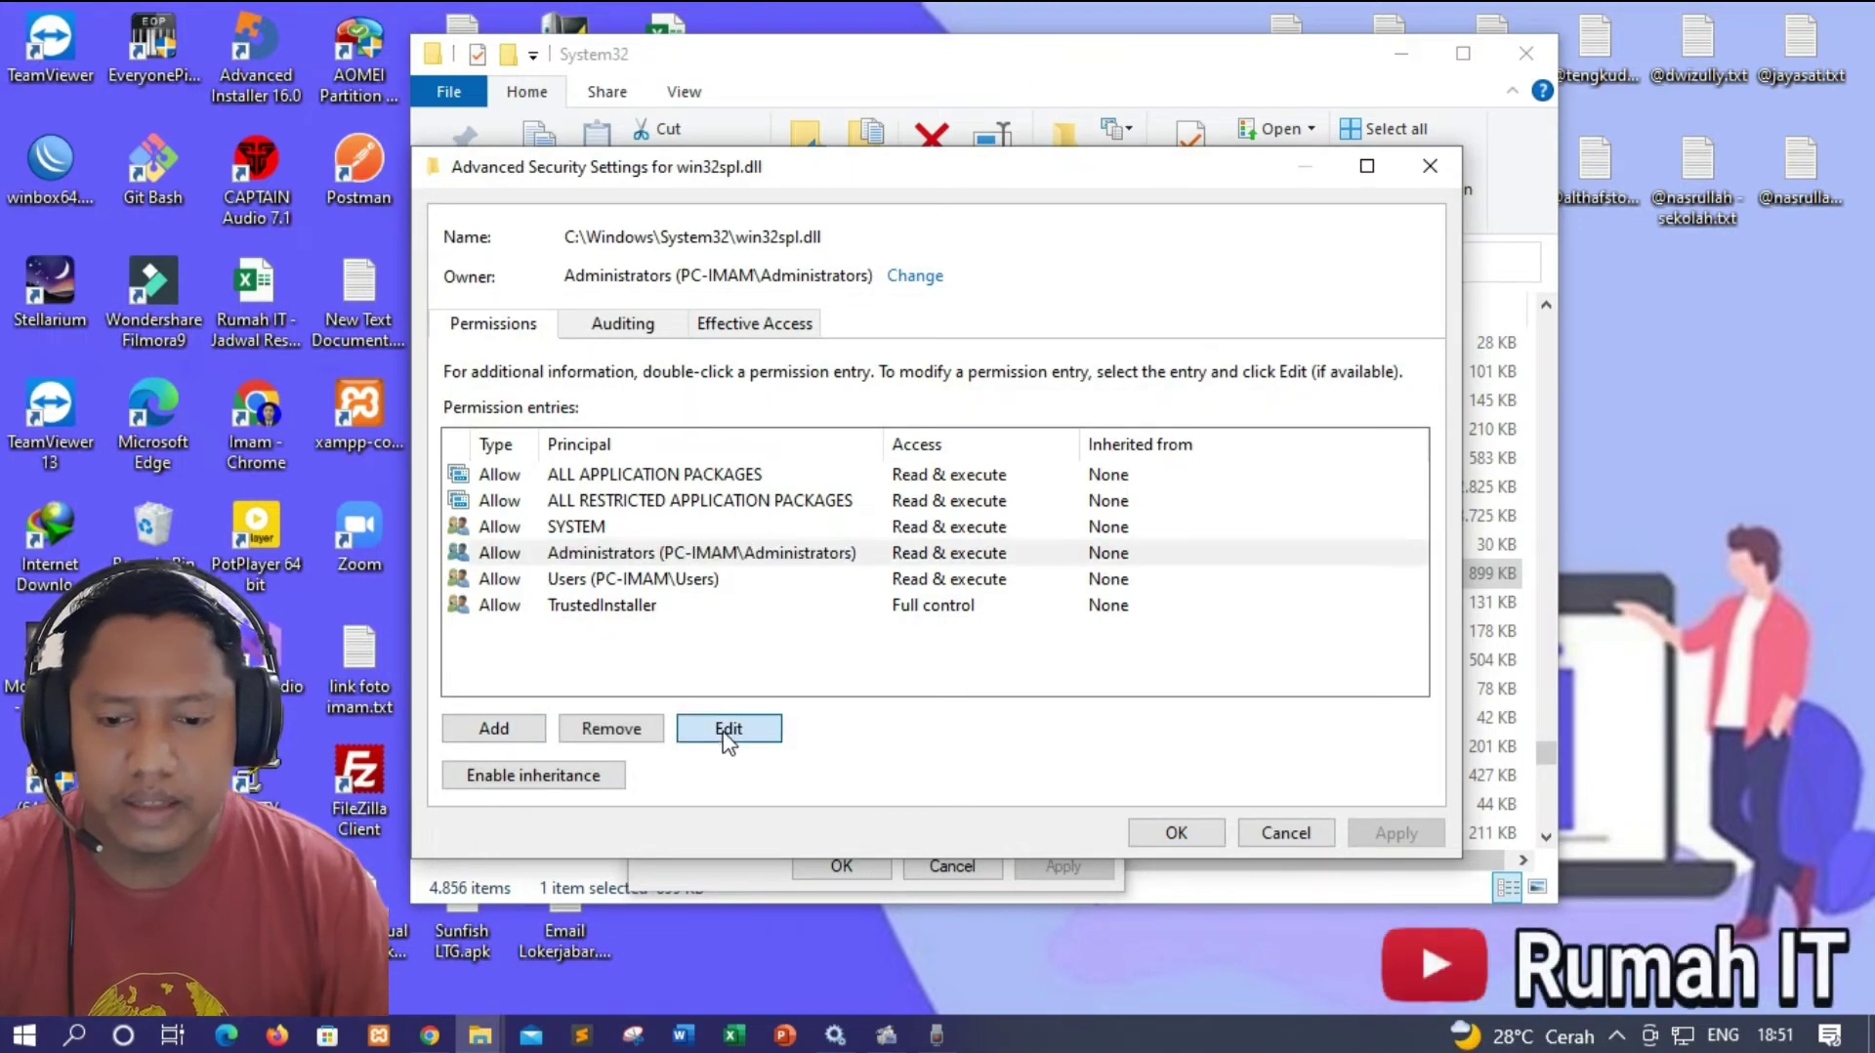
left_click(490, 364)
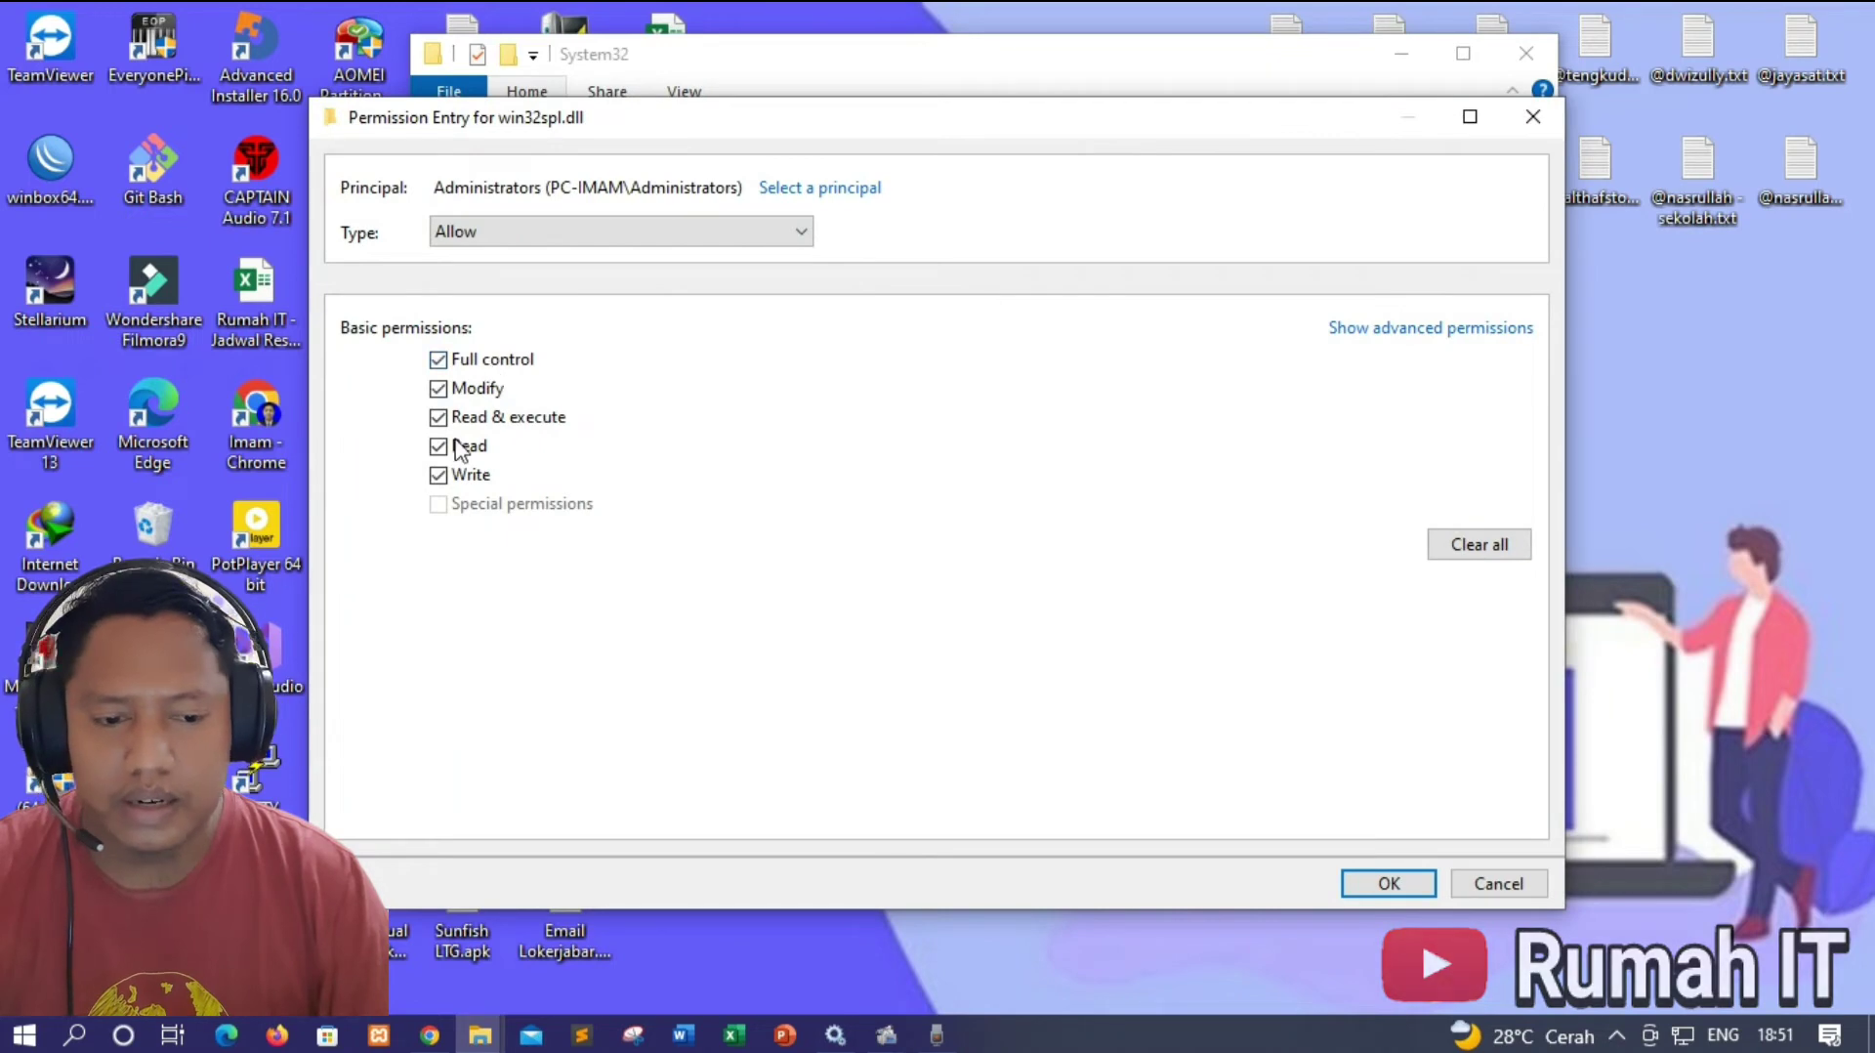
left_click(1387, 885)
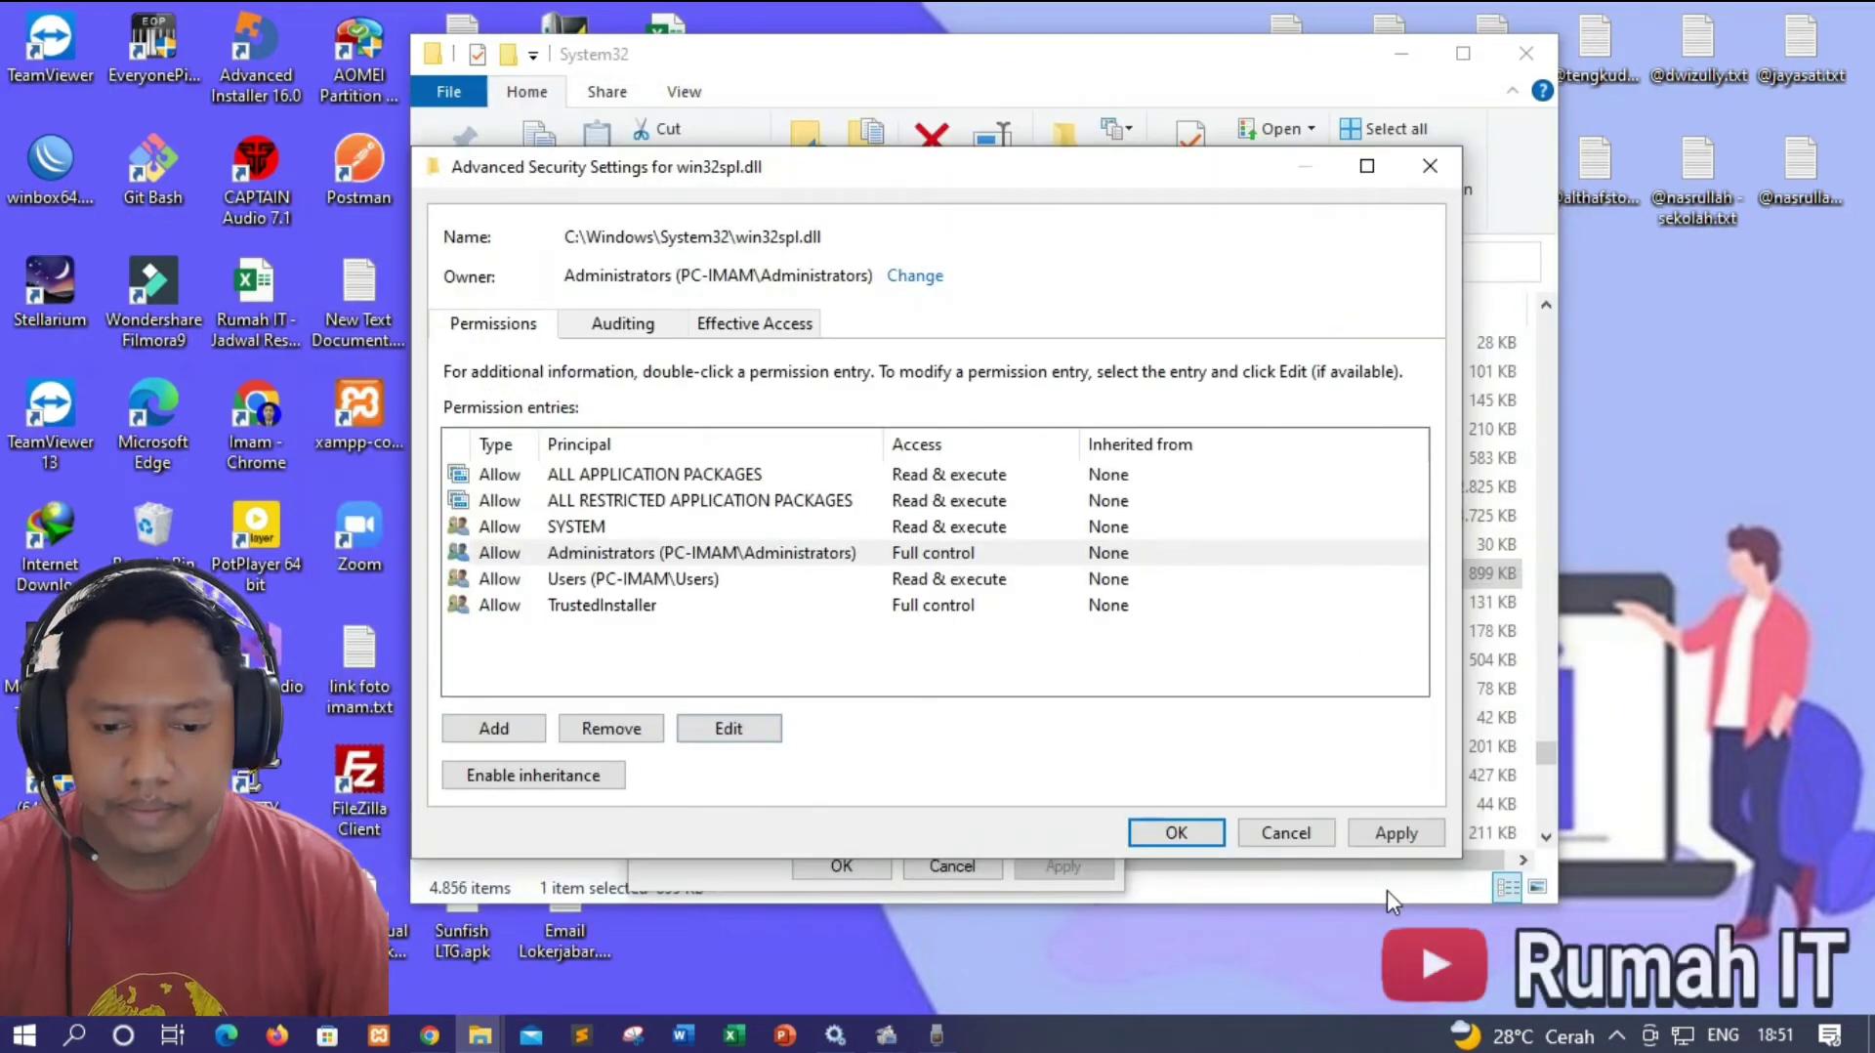
Step: Restrict the TrustedInstaller permission entry to Read & execute and Read only
left_click(630, 607)
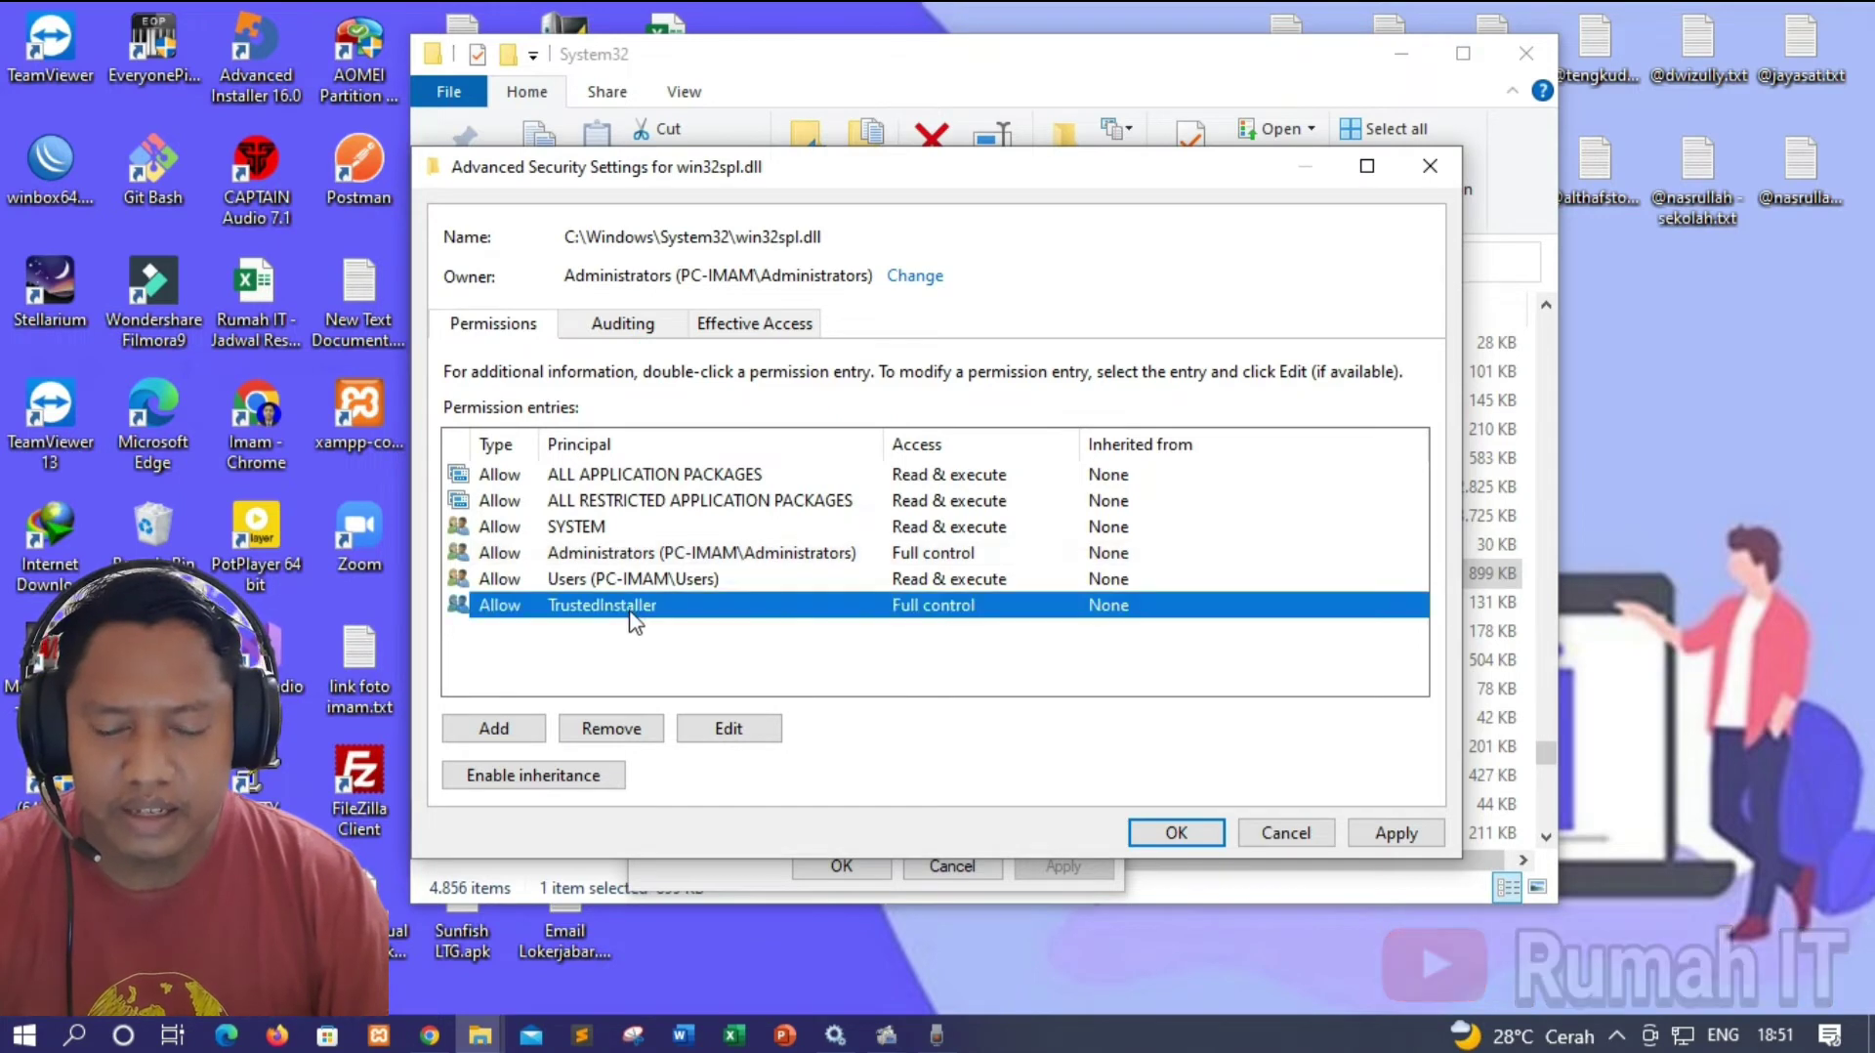
left_click(729, 727)
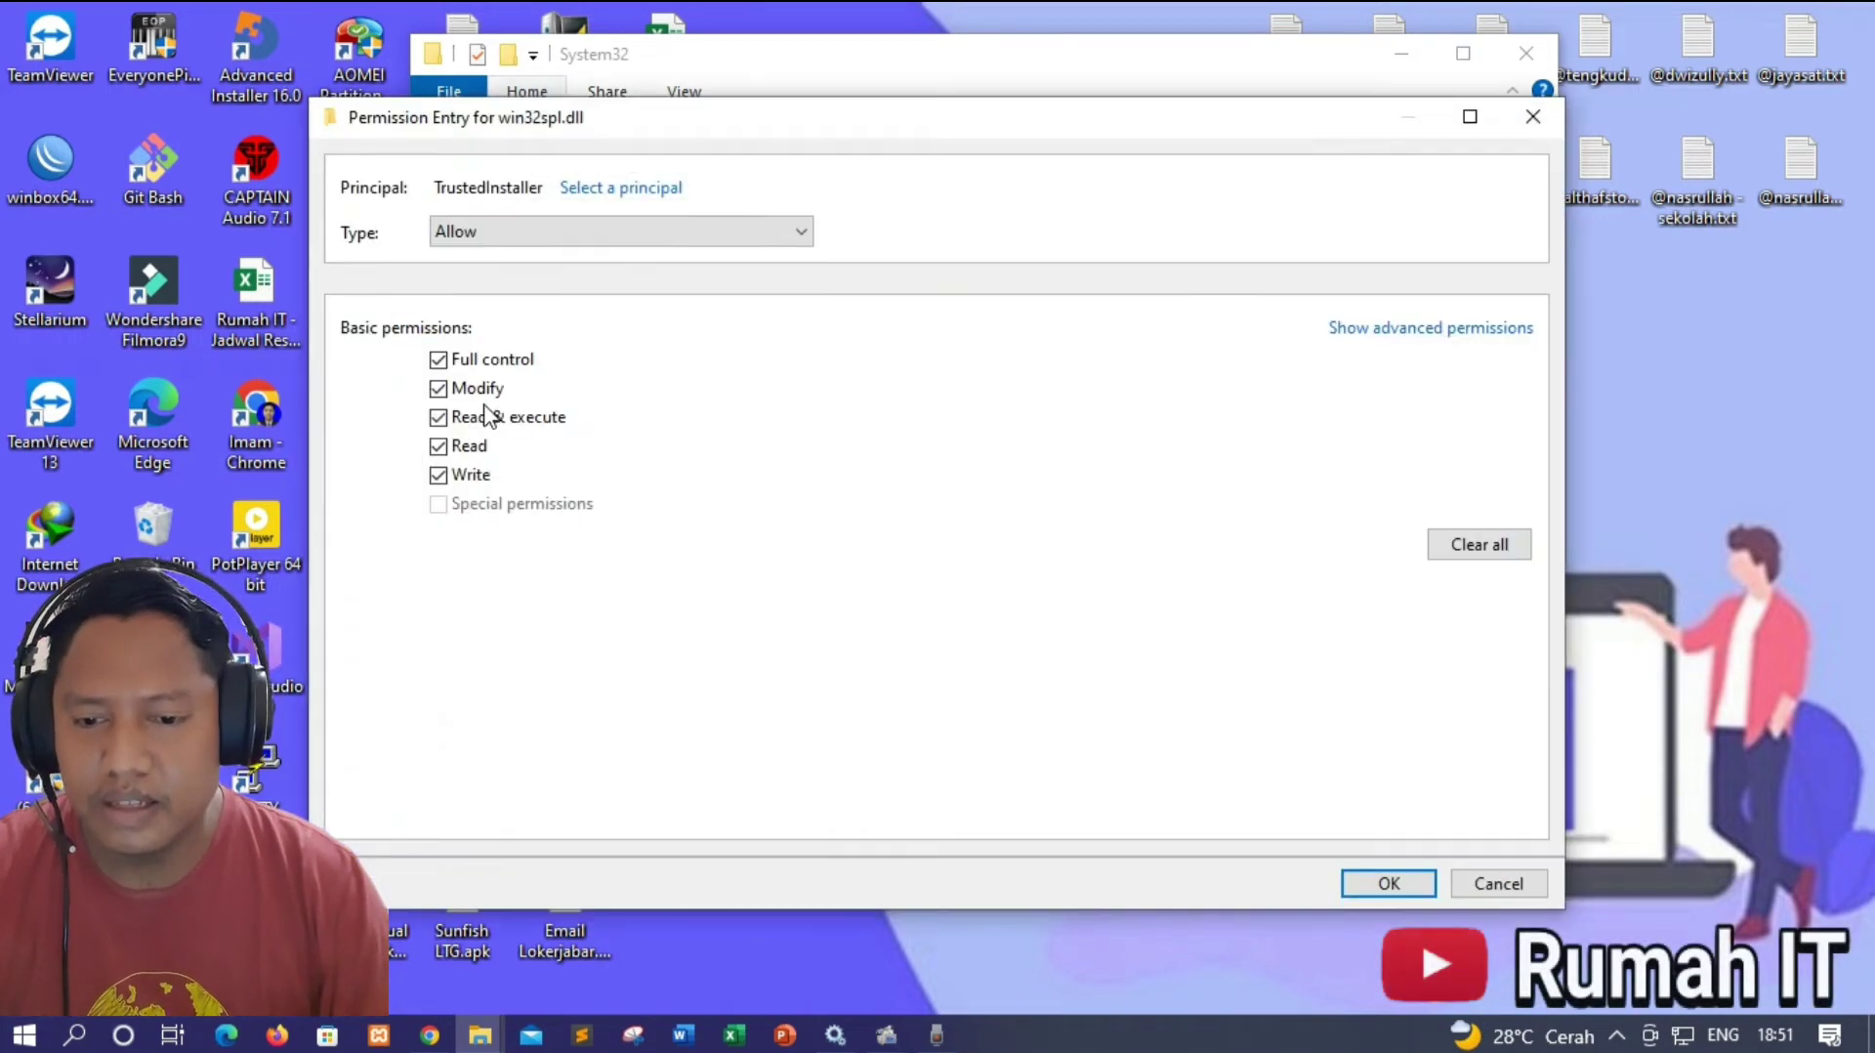
left_click(439, 417)
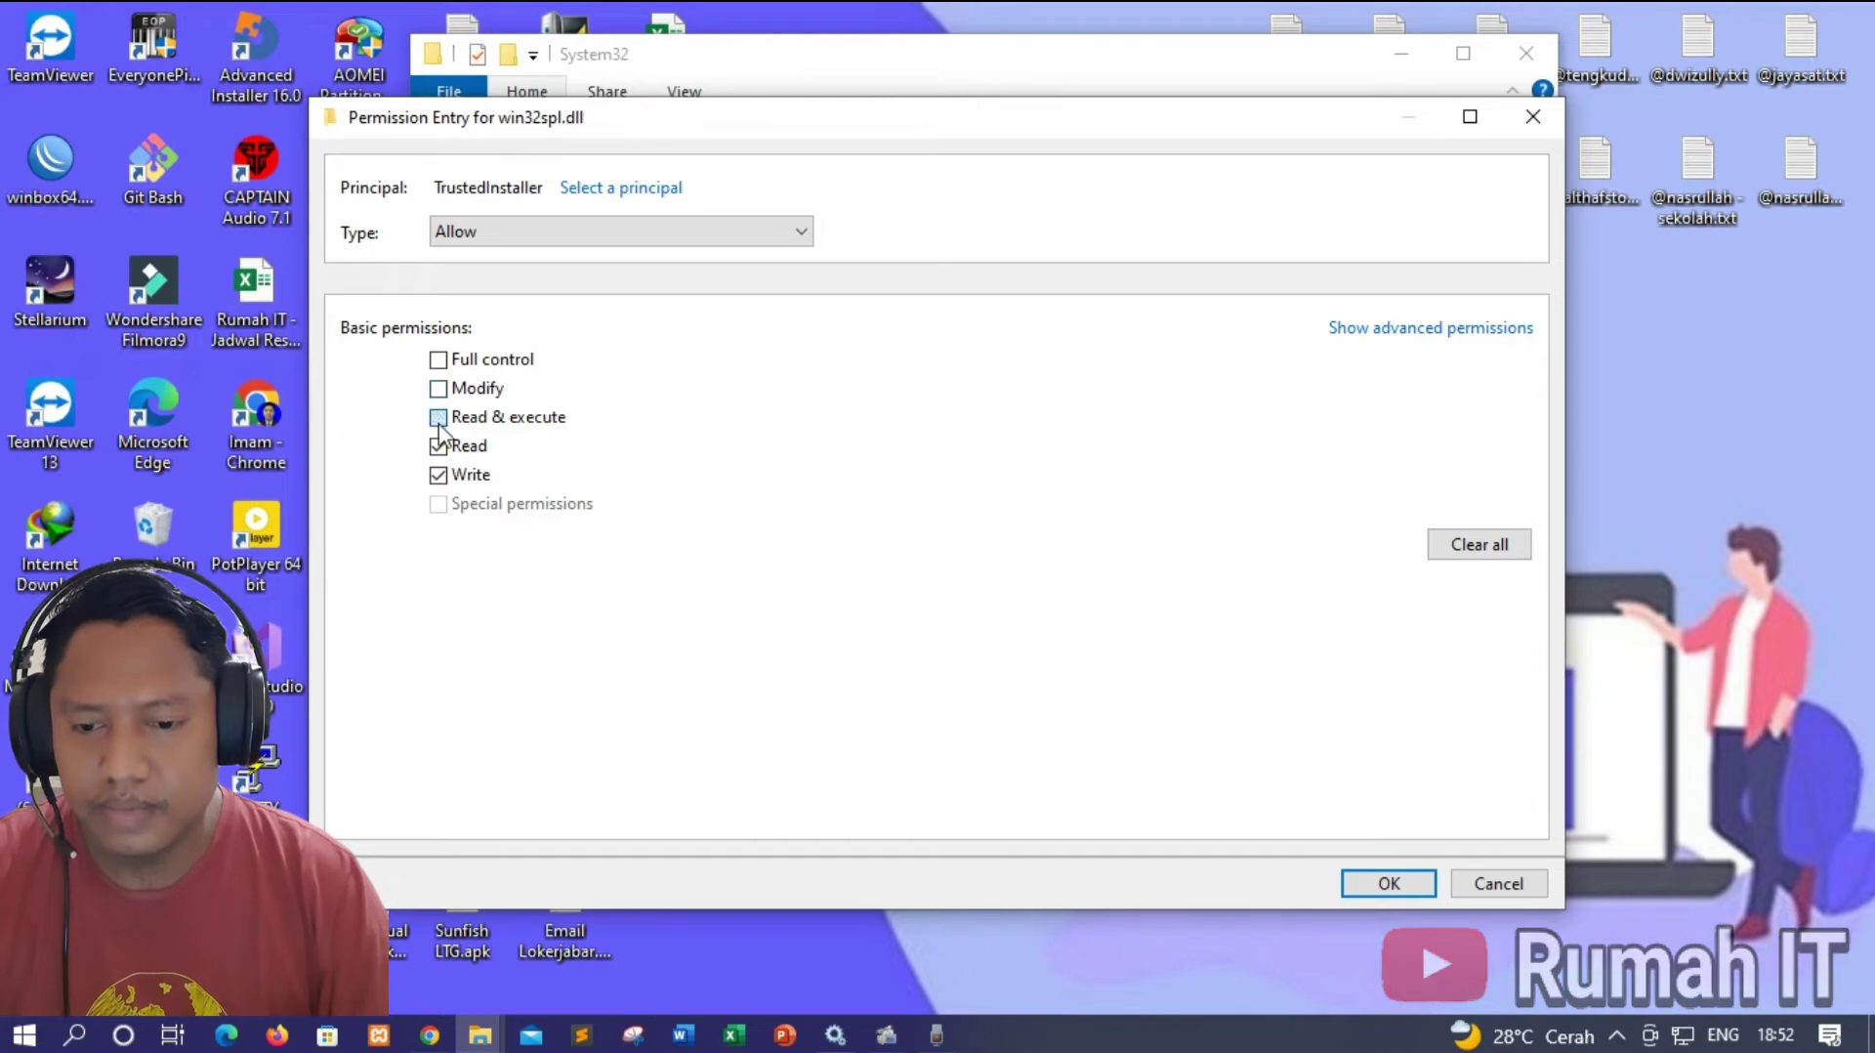
left_click(438, 475)
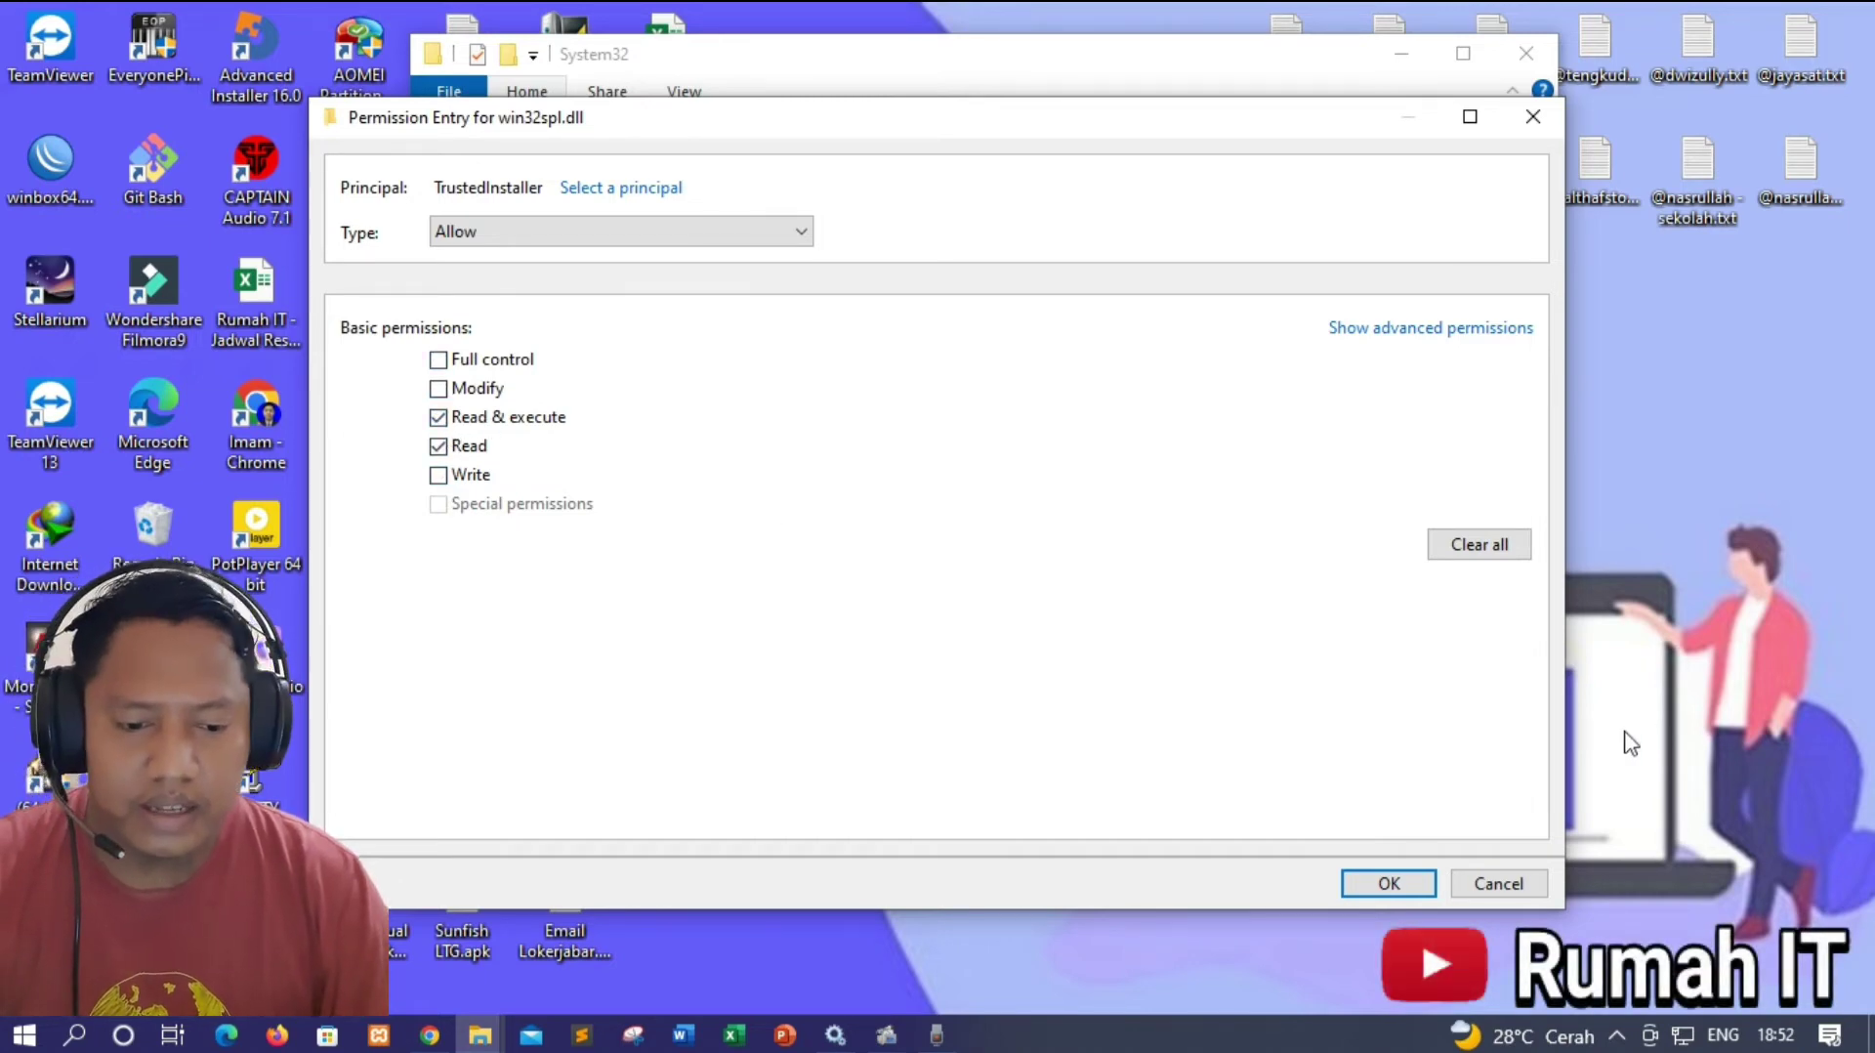
left_click(1389, 883)
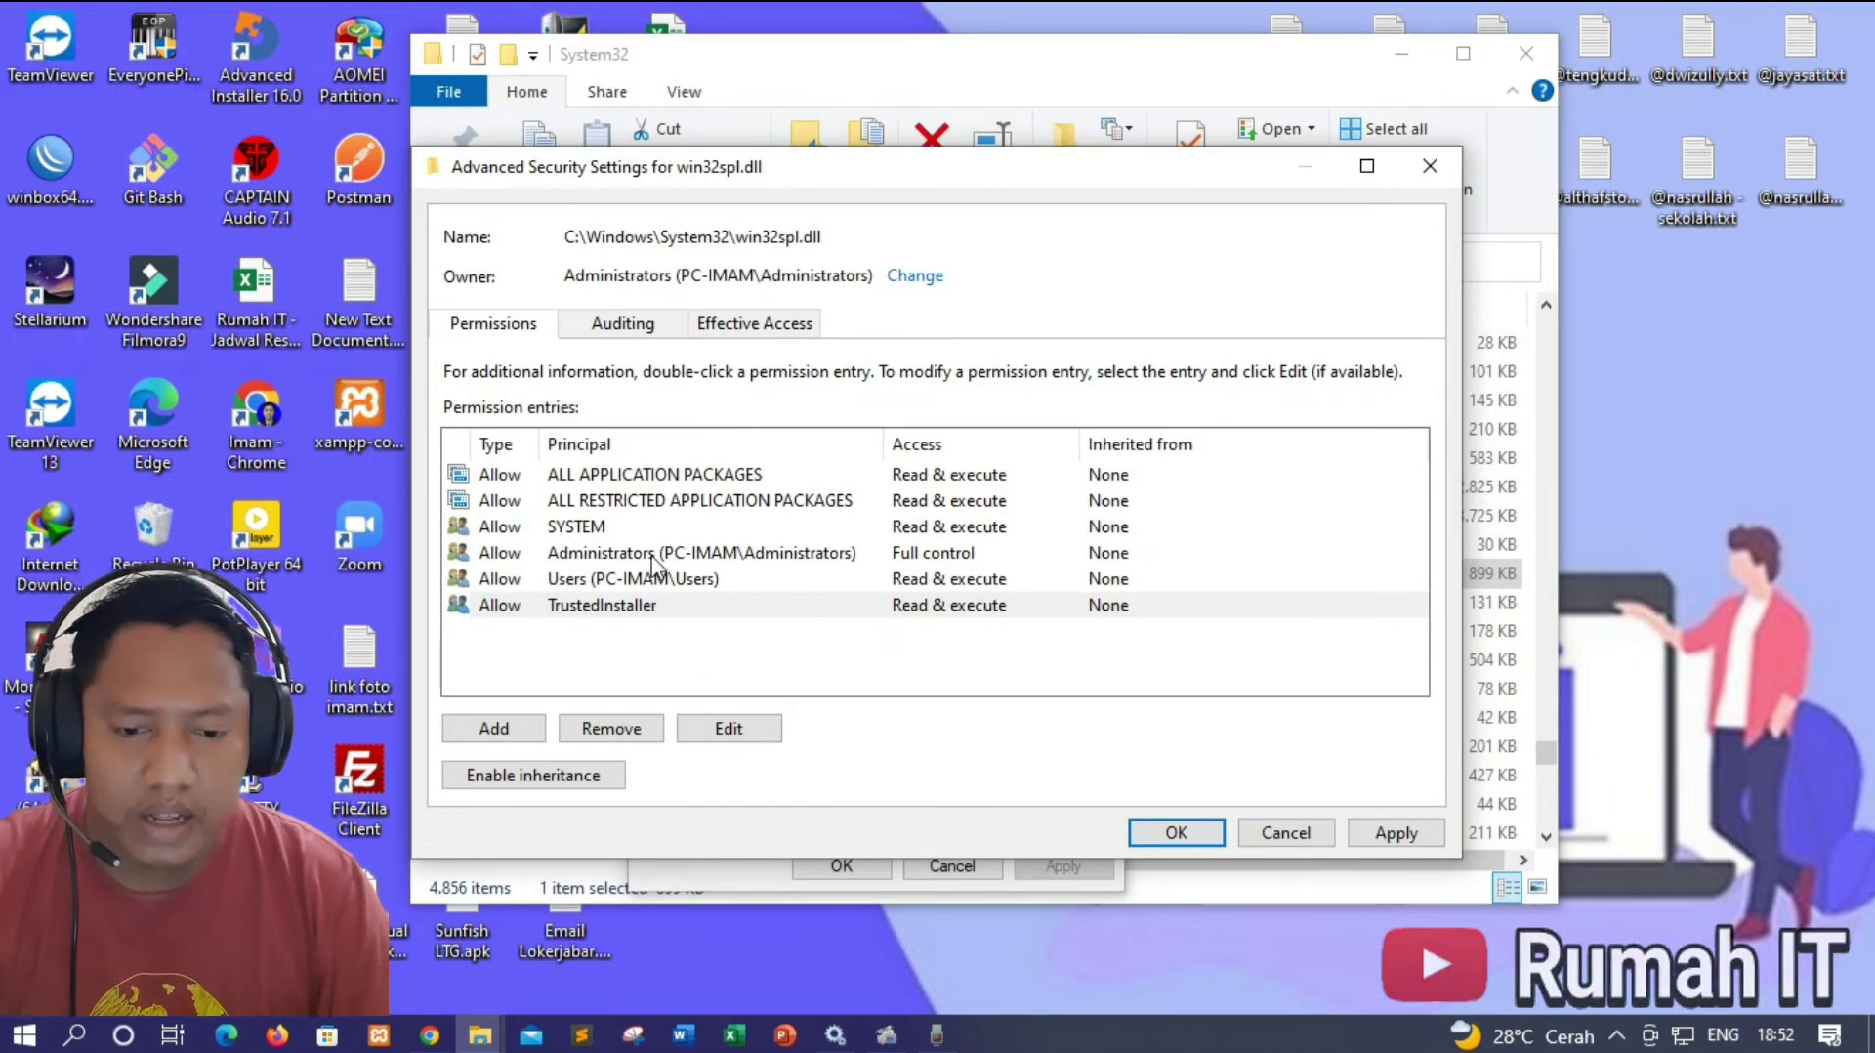
Step: Apply the edited permission entries to win32spl.dll, accept the system folder security warning and close the advanced security settings
left_click(931, 559)
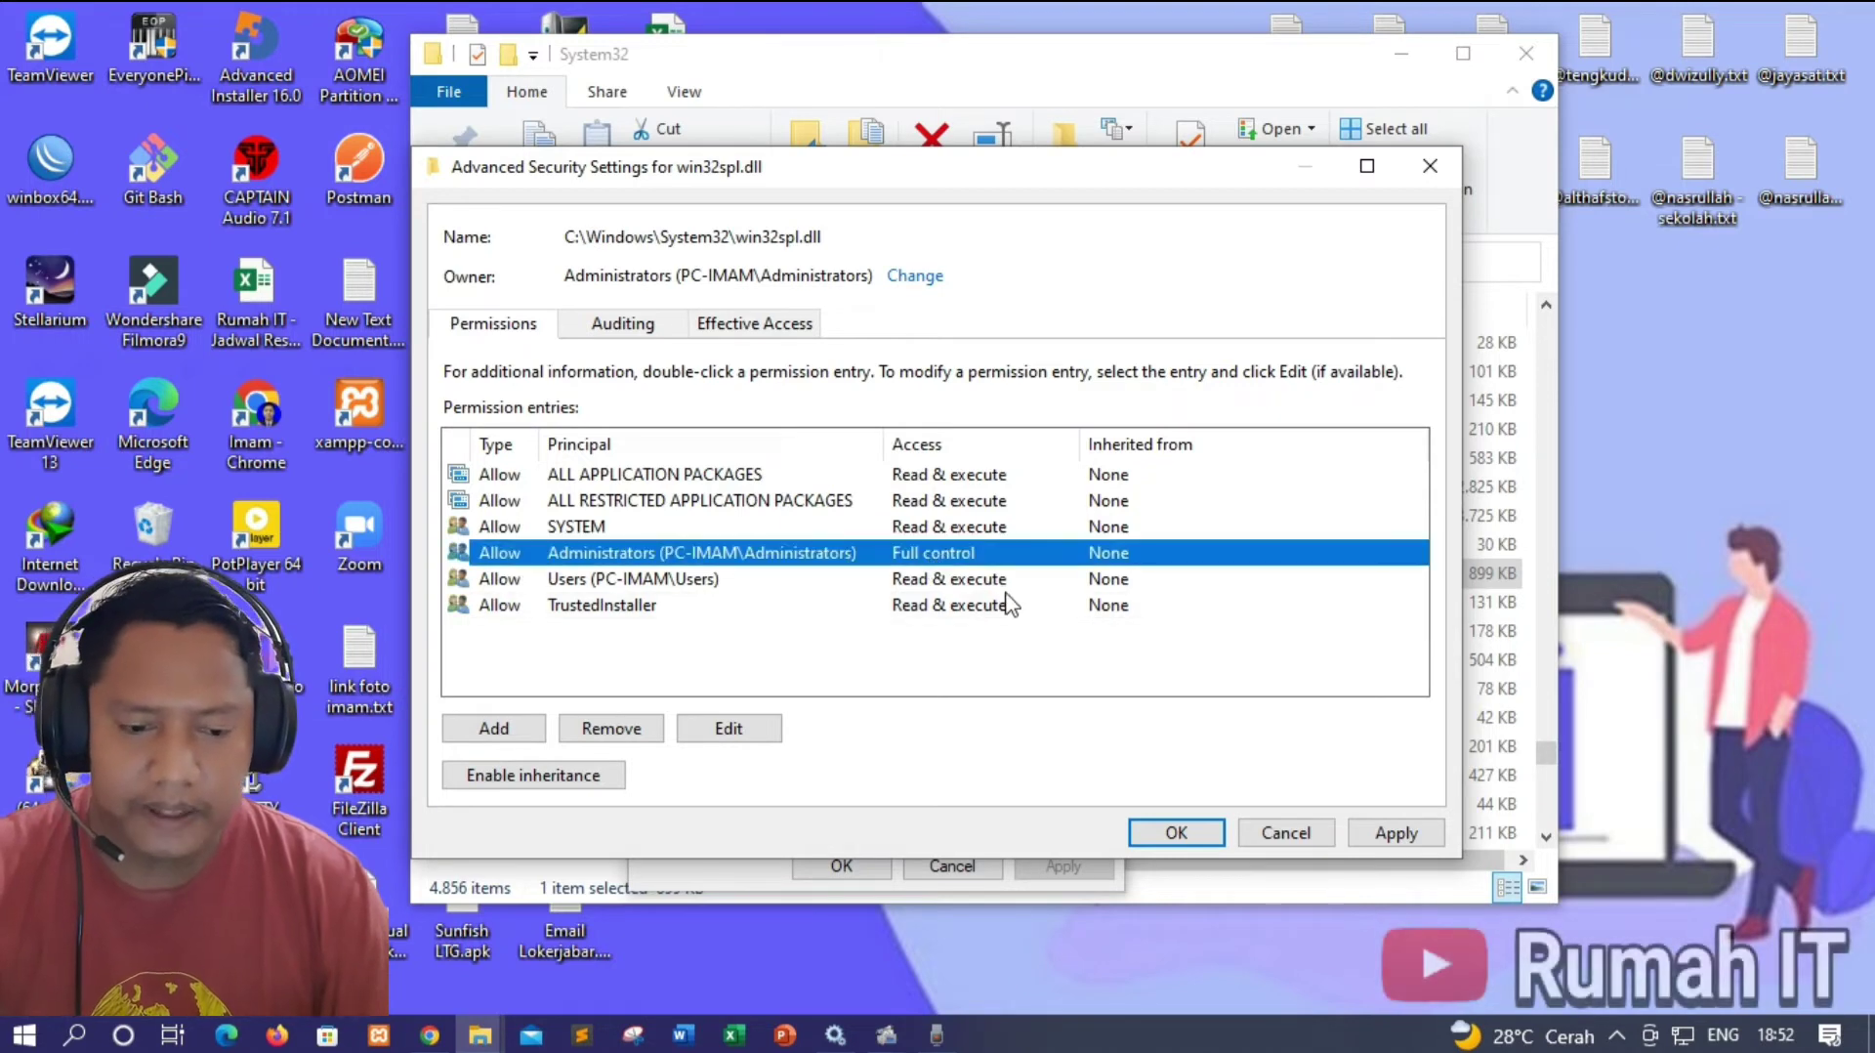
left_click(1393, 838)
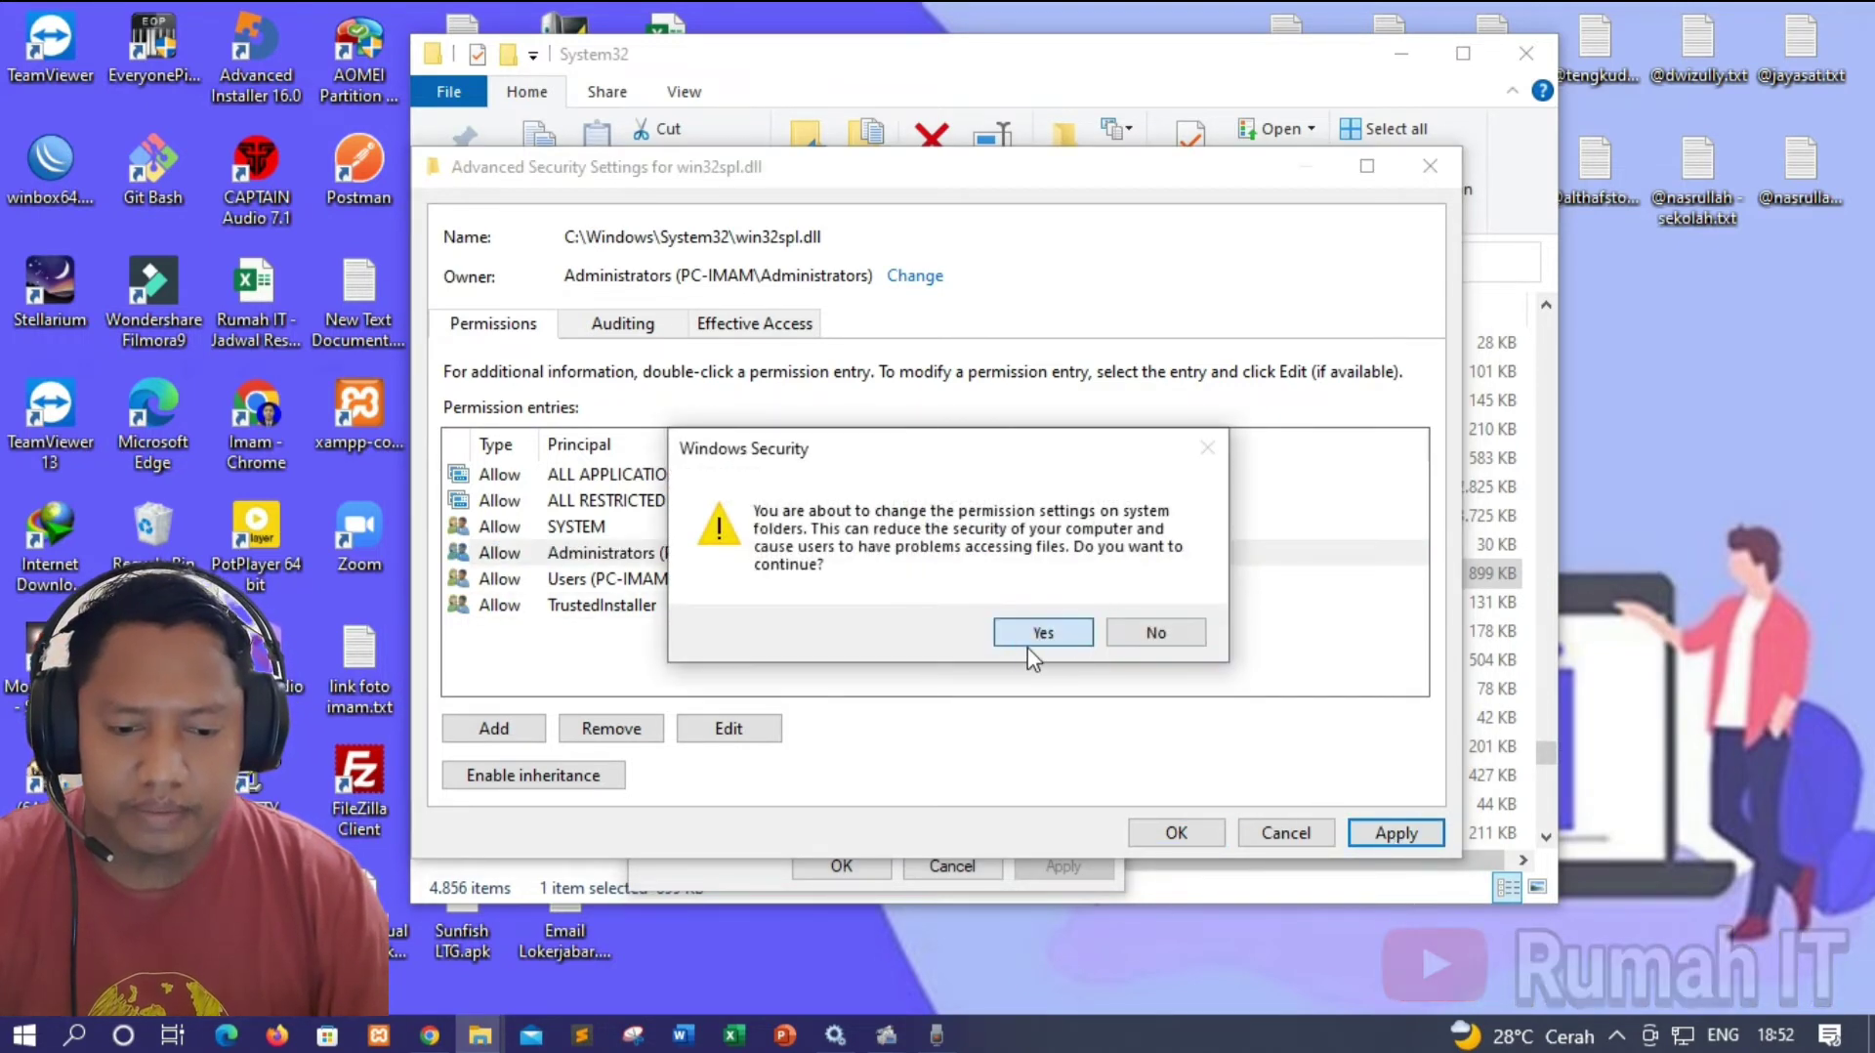
left_click(1039, 637)
left_click(1172, 833)
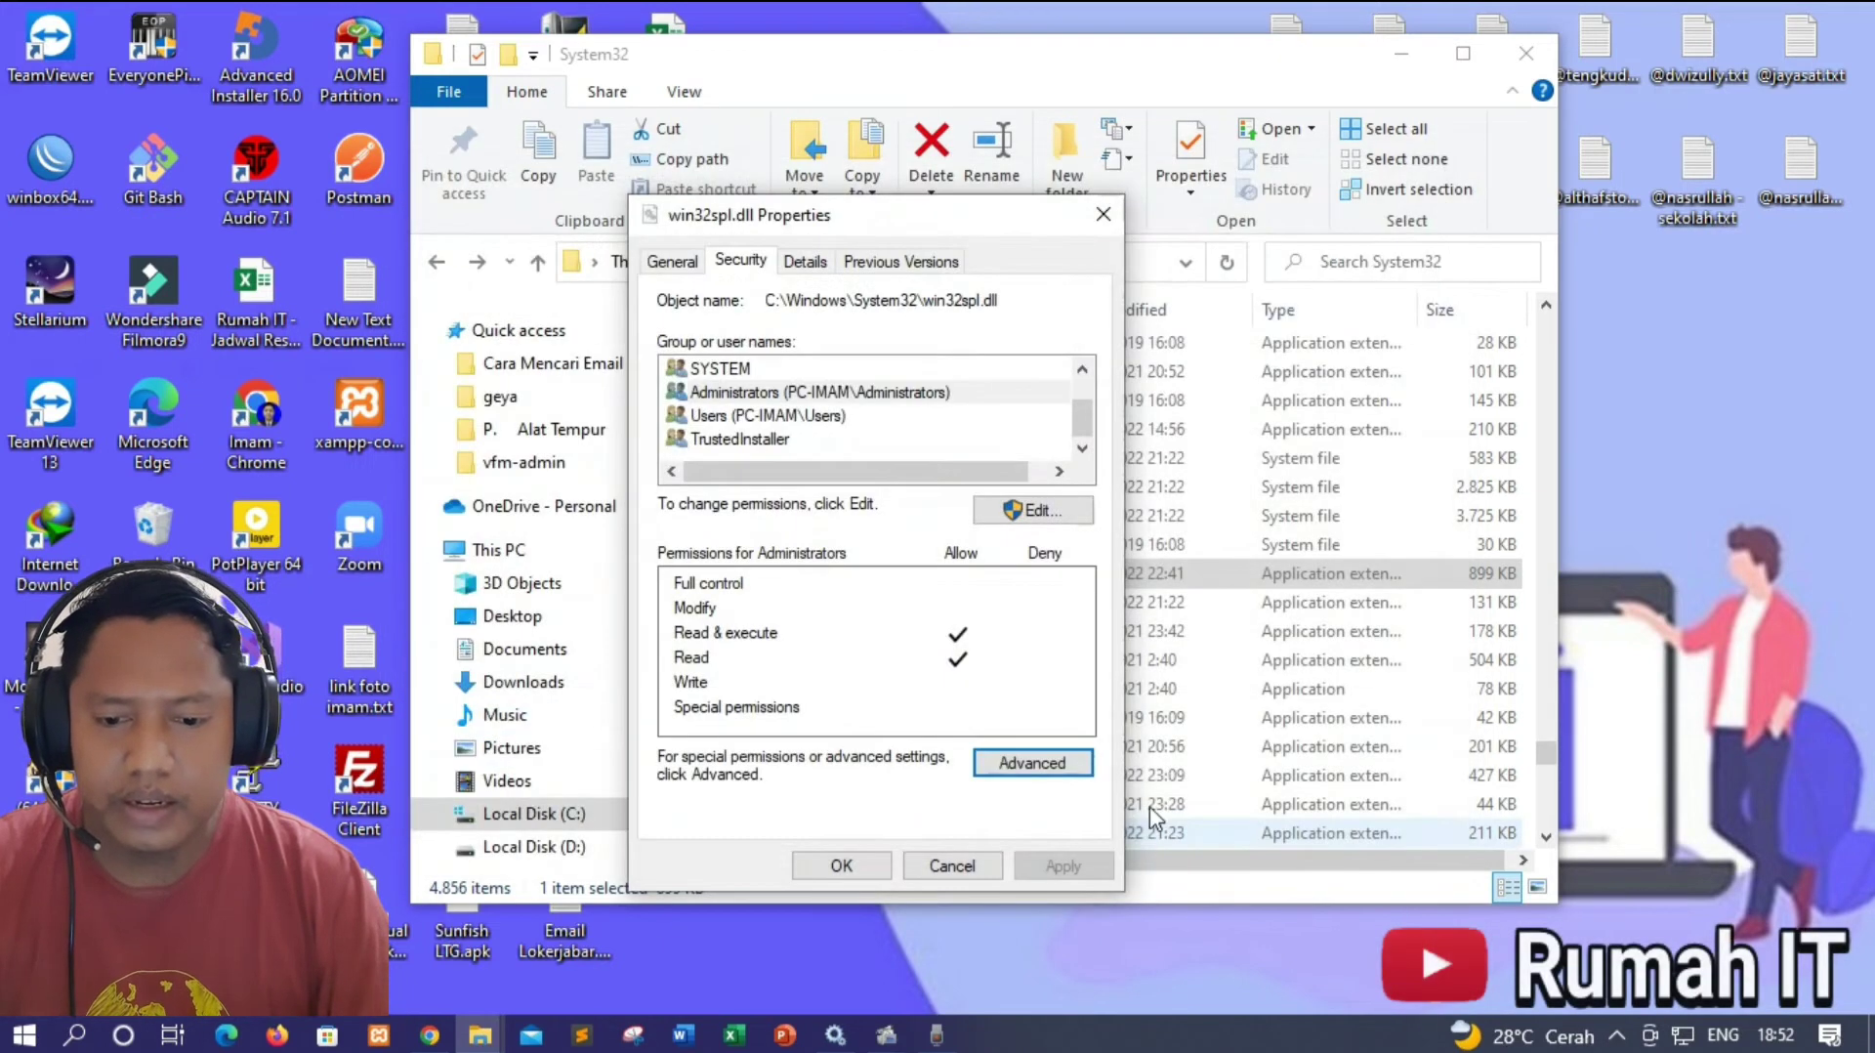
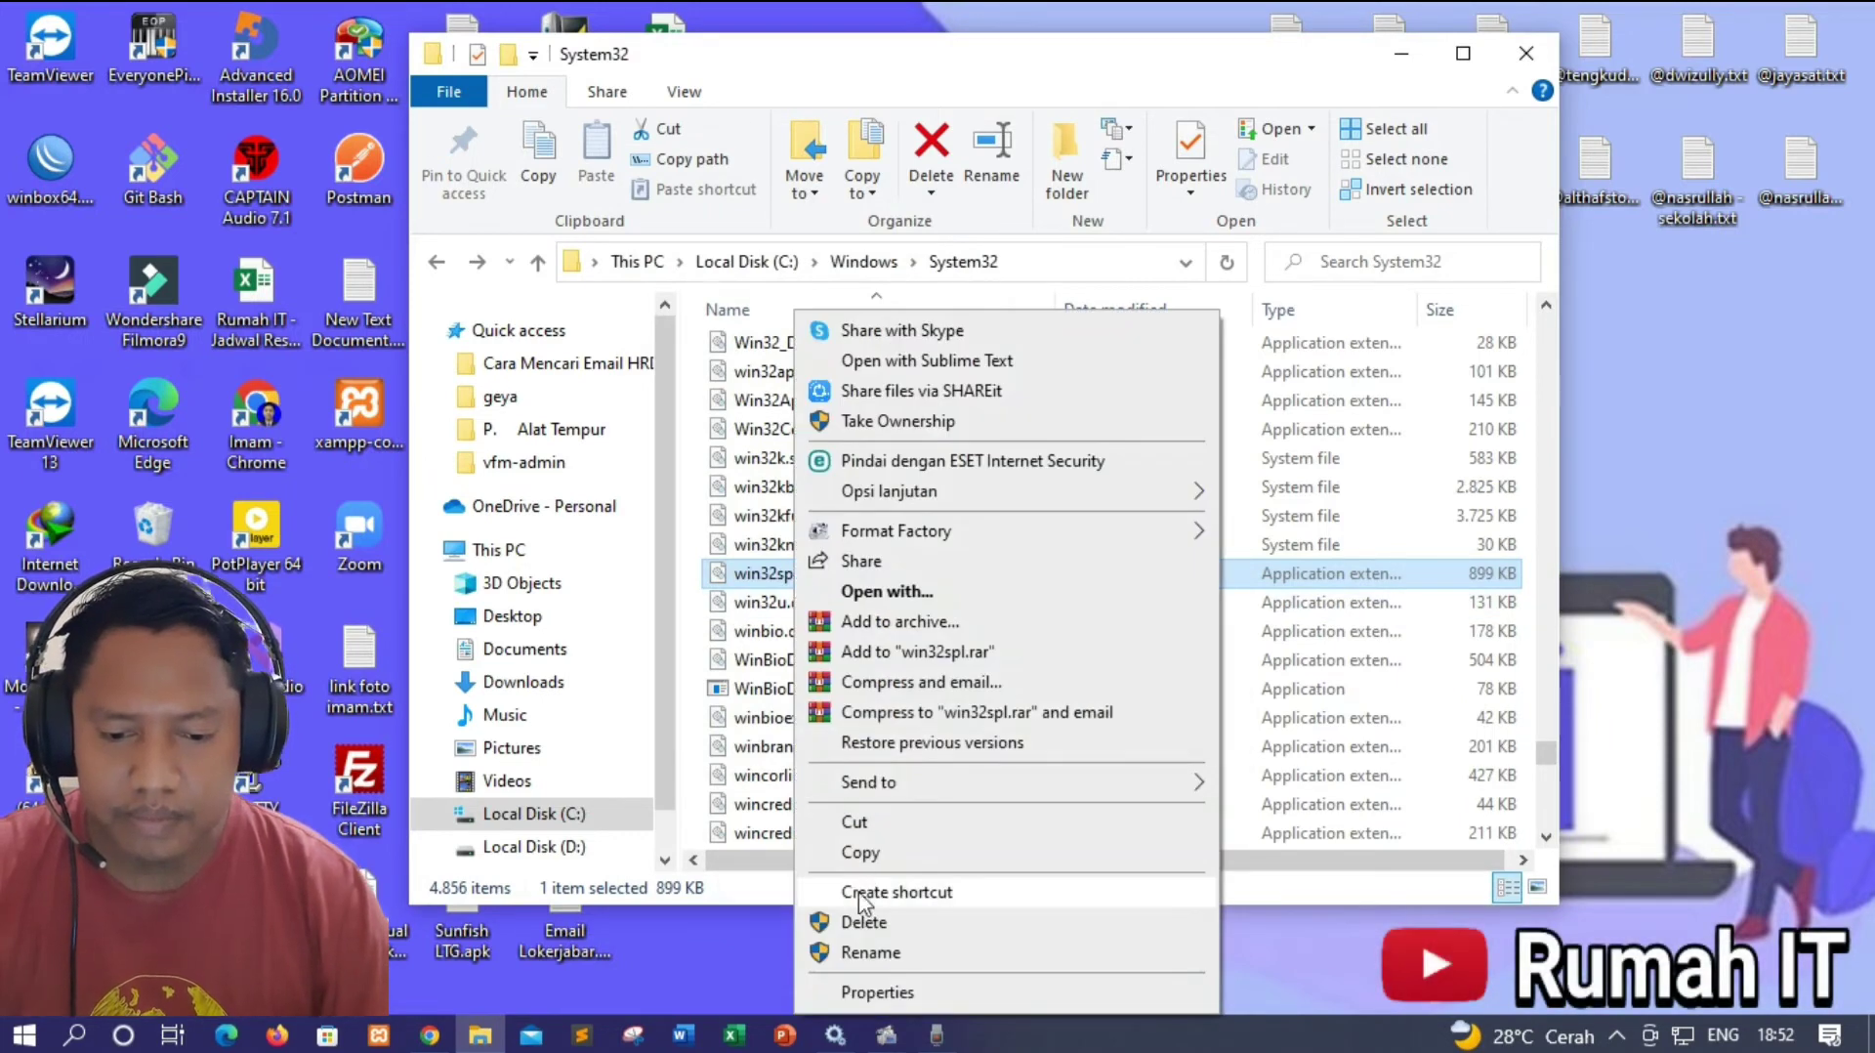
Step: Review the permissions of the Administrators group and TrustedInstaller in the security properties of win32spl.dll, and close the properties
left_click(889, 993)
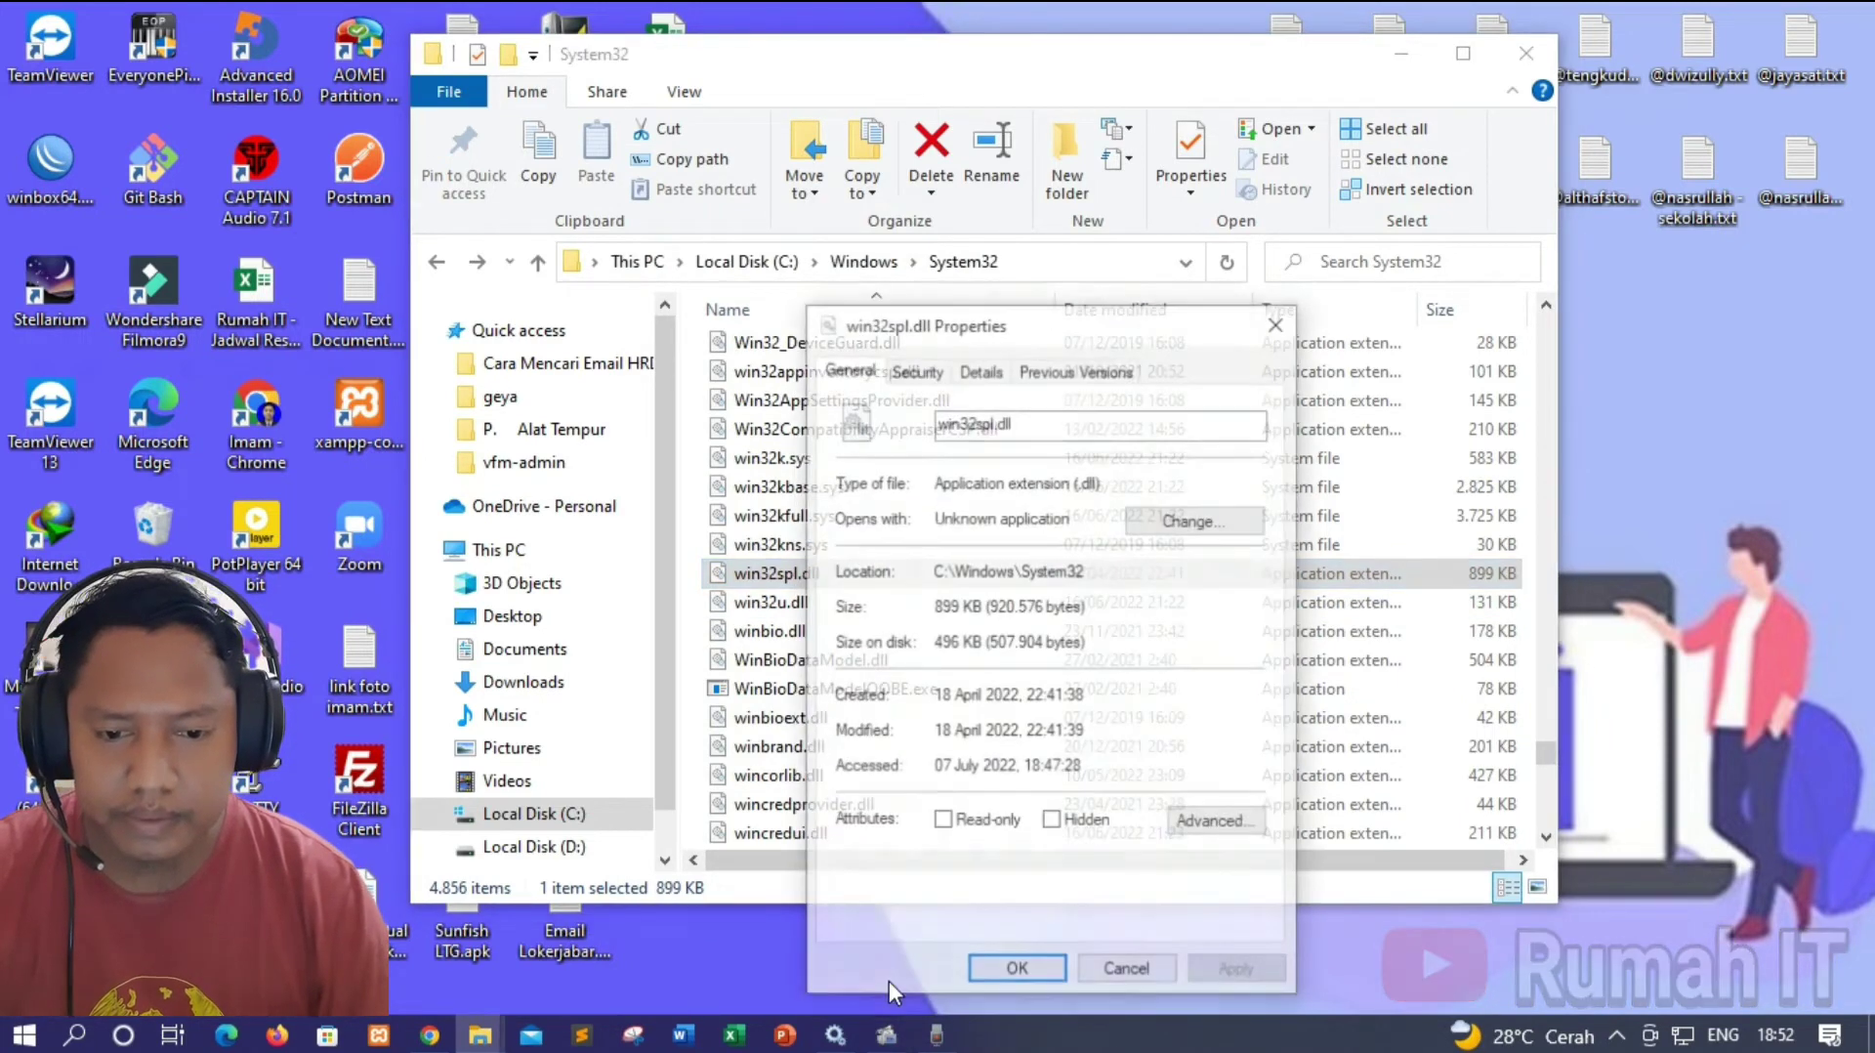
left_click(944, 381)
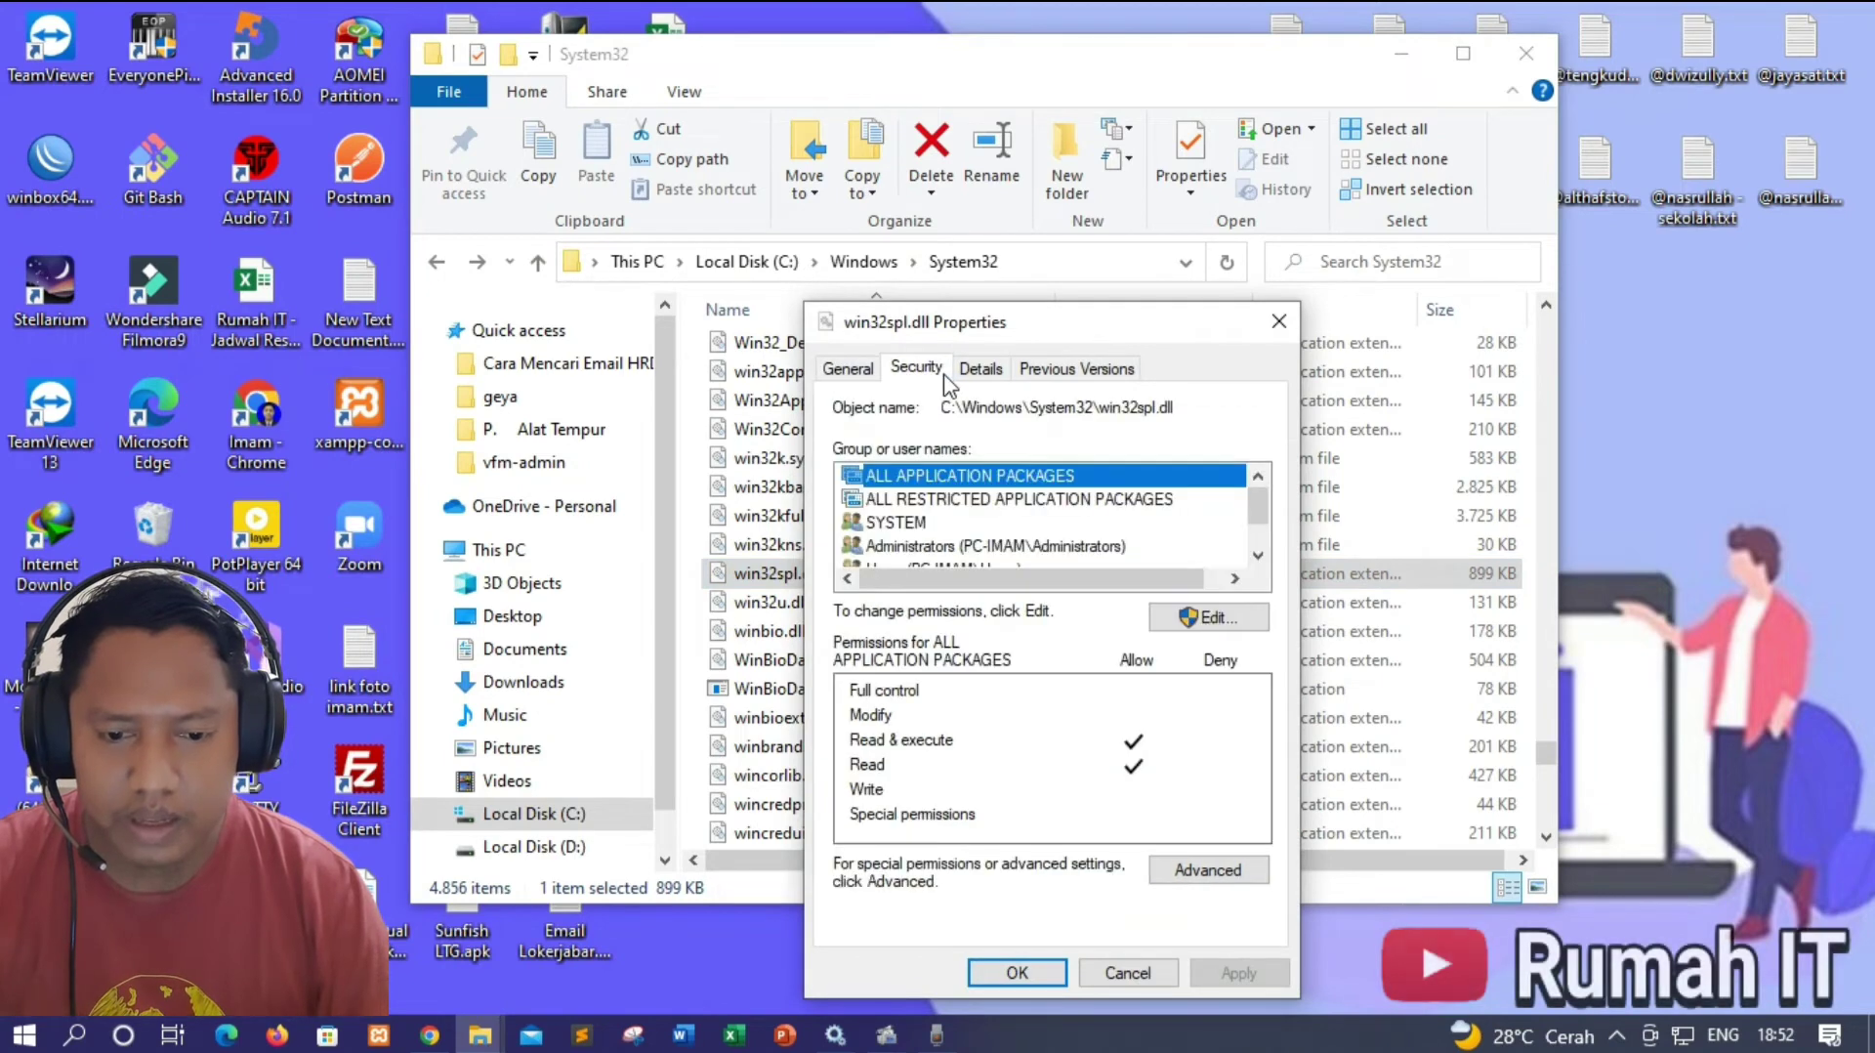
left_click(963, 546)
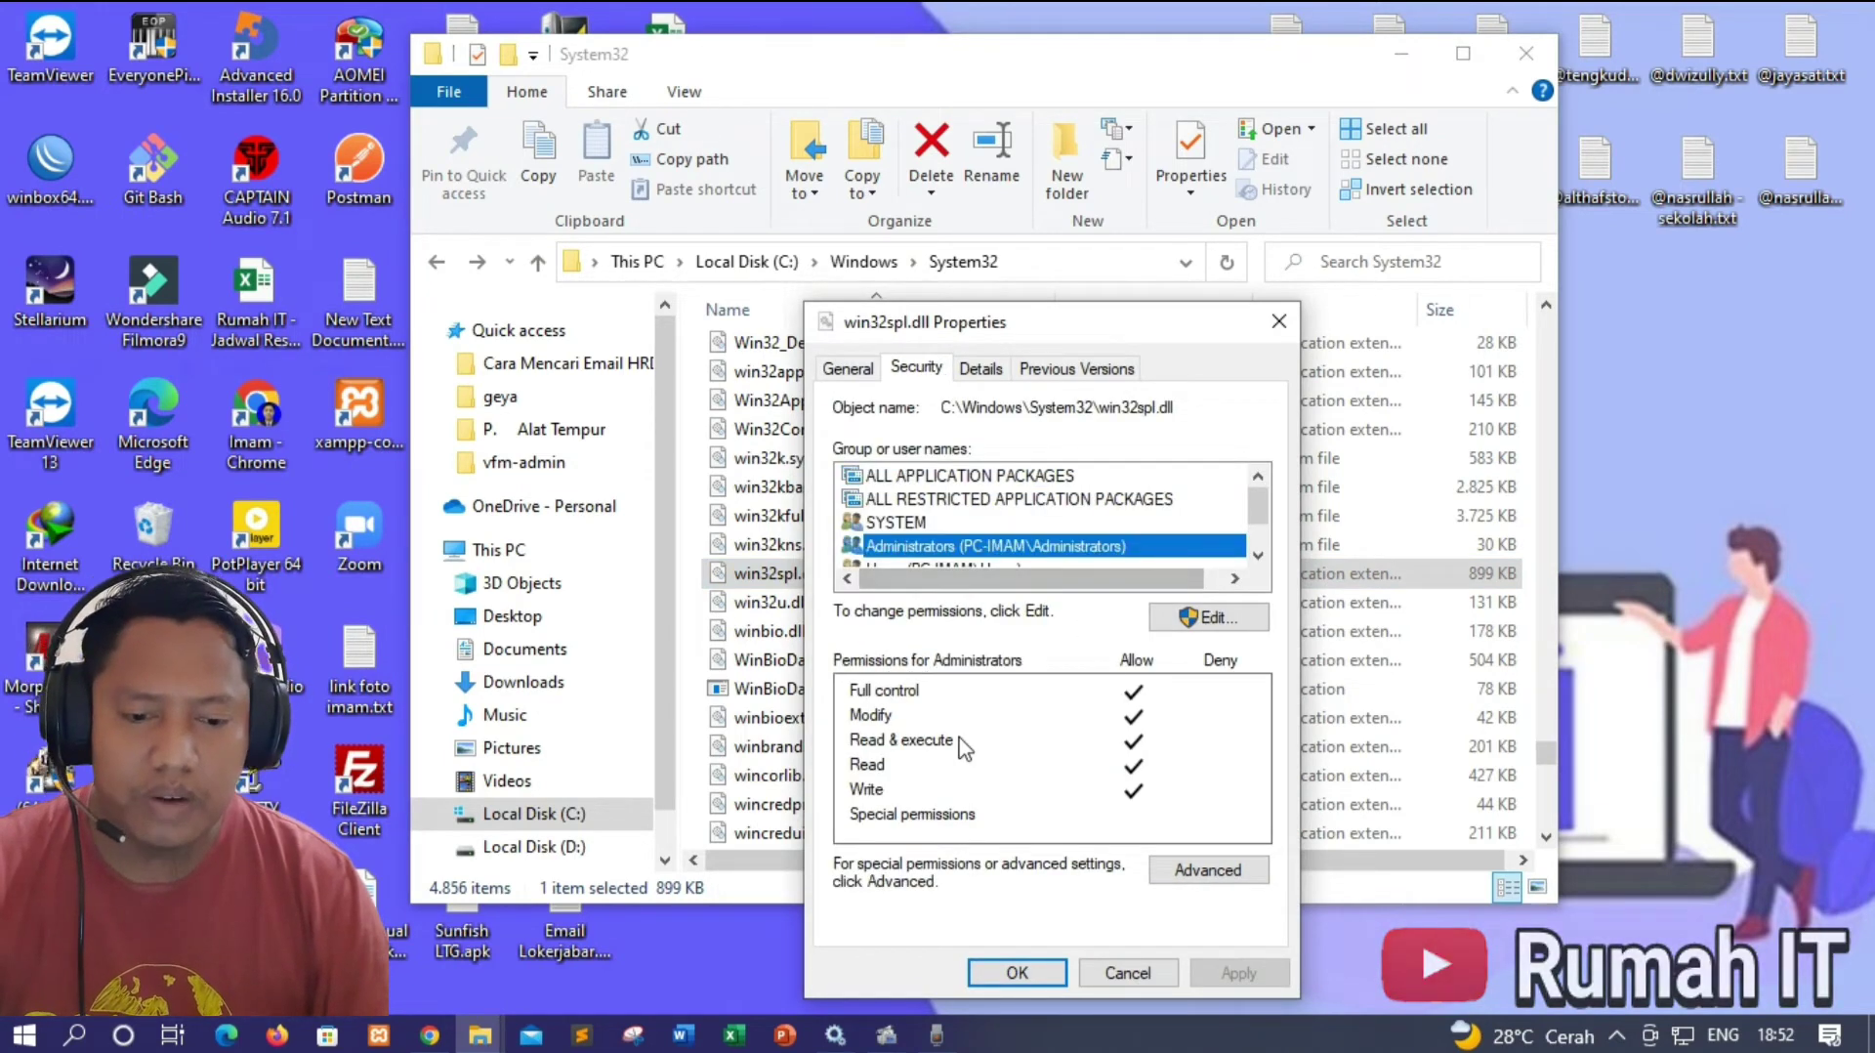
left_click(1268, 542)
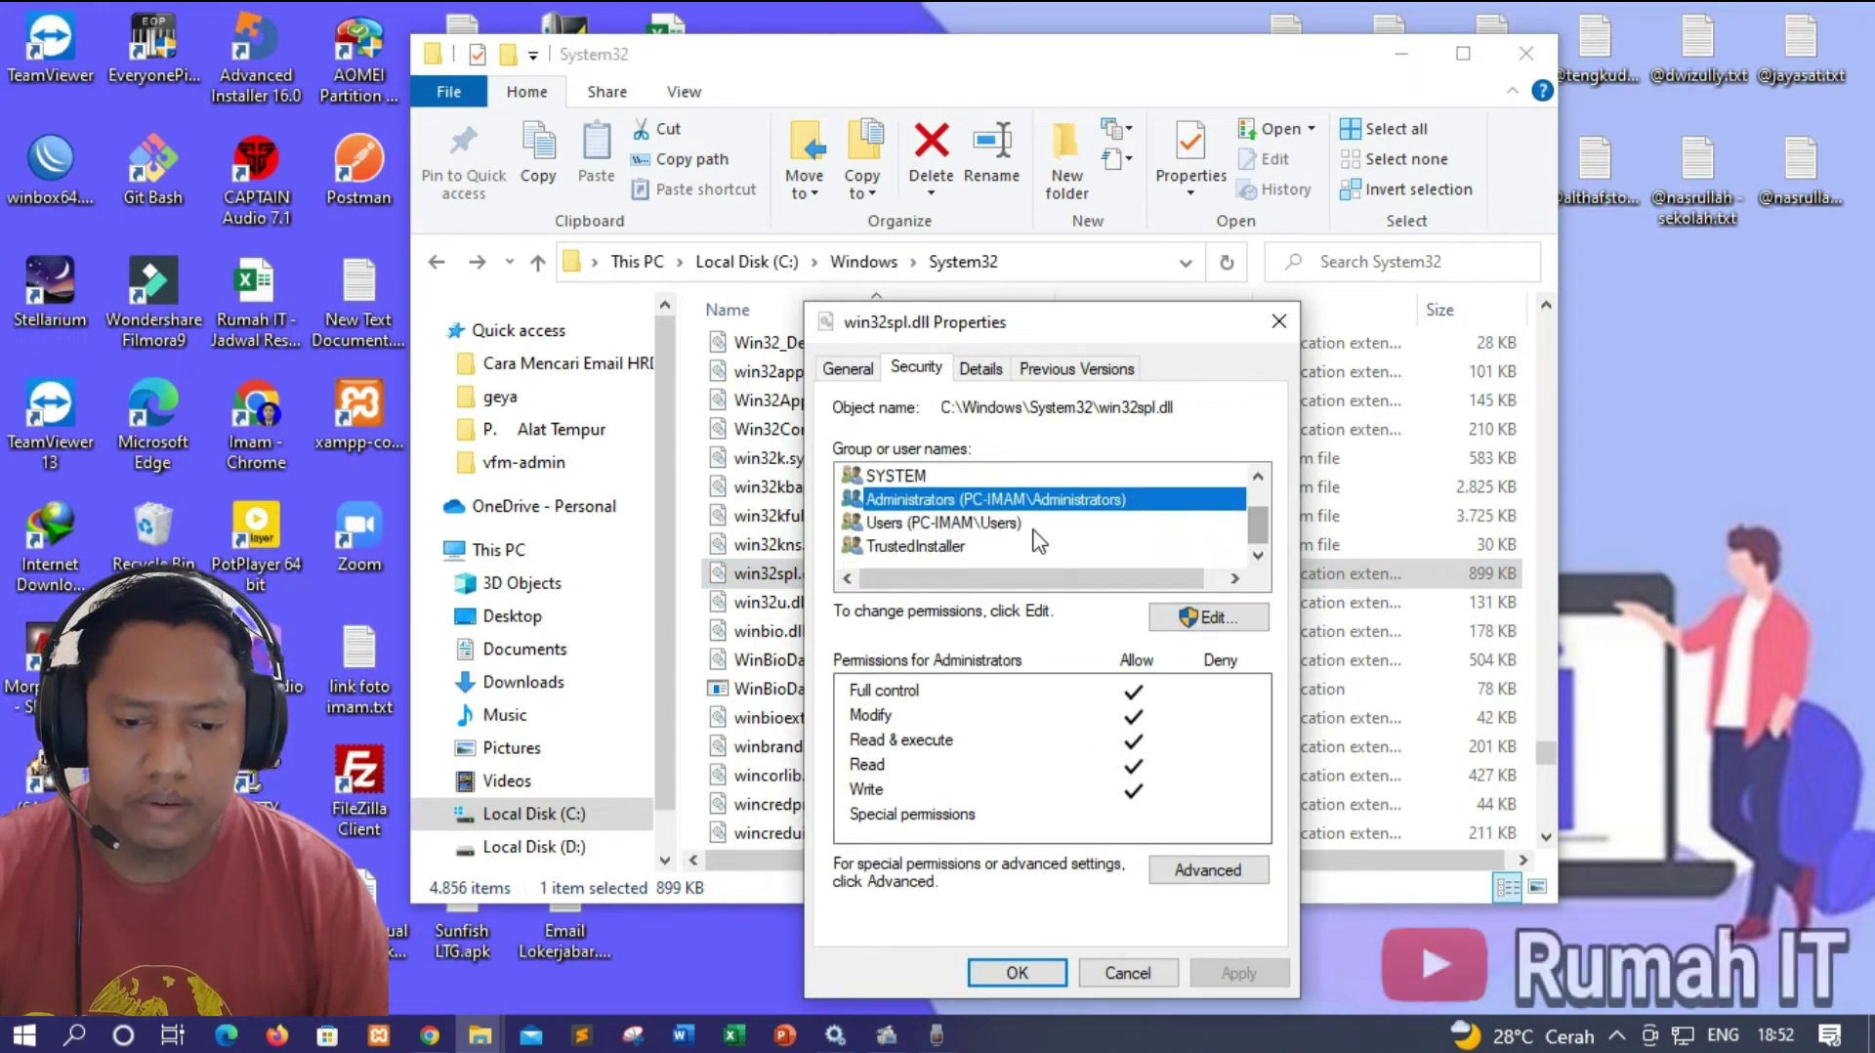
left_click(927, 550)
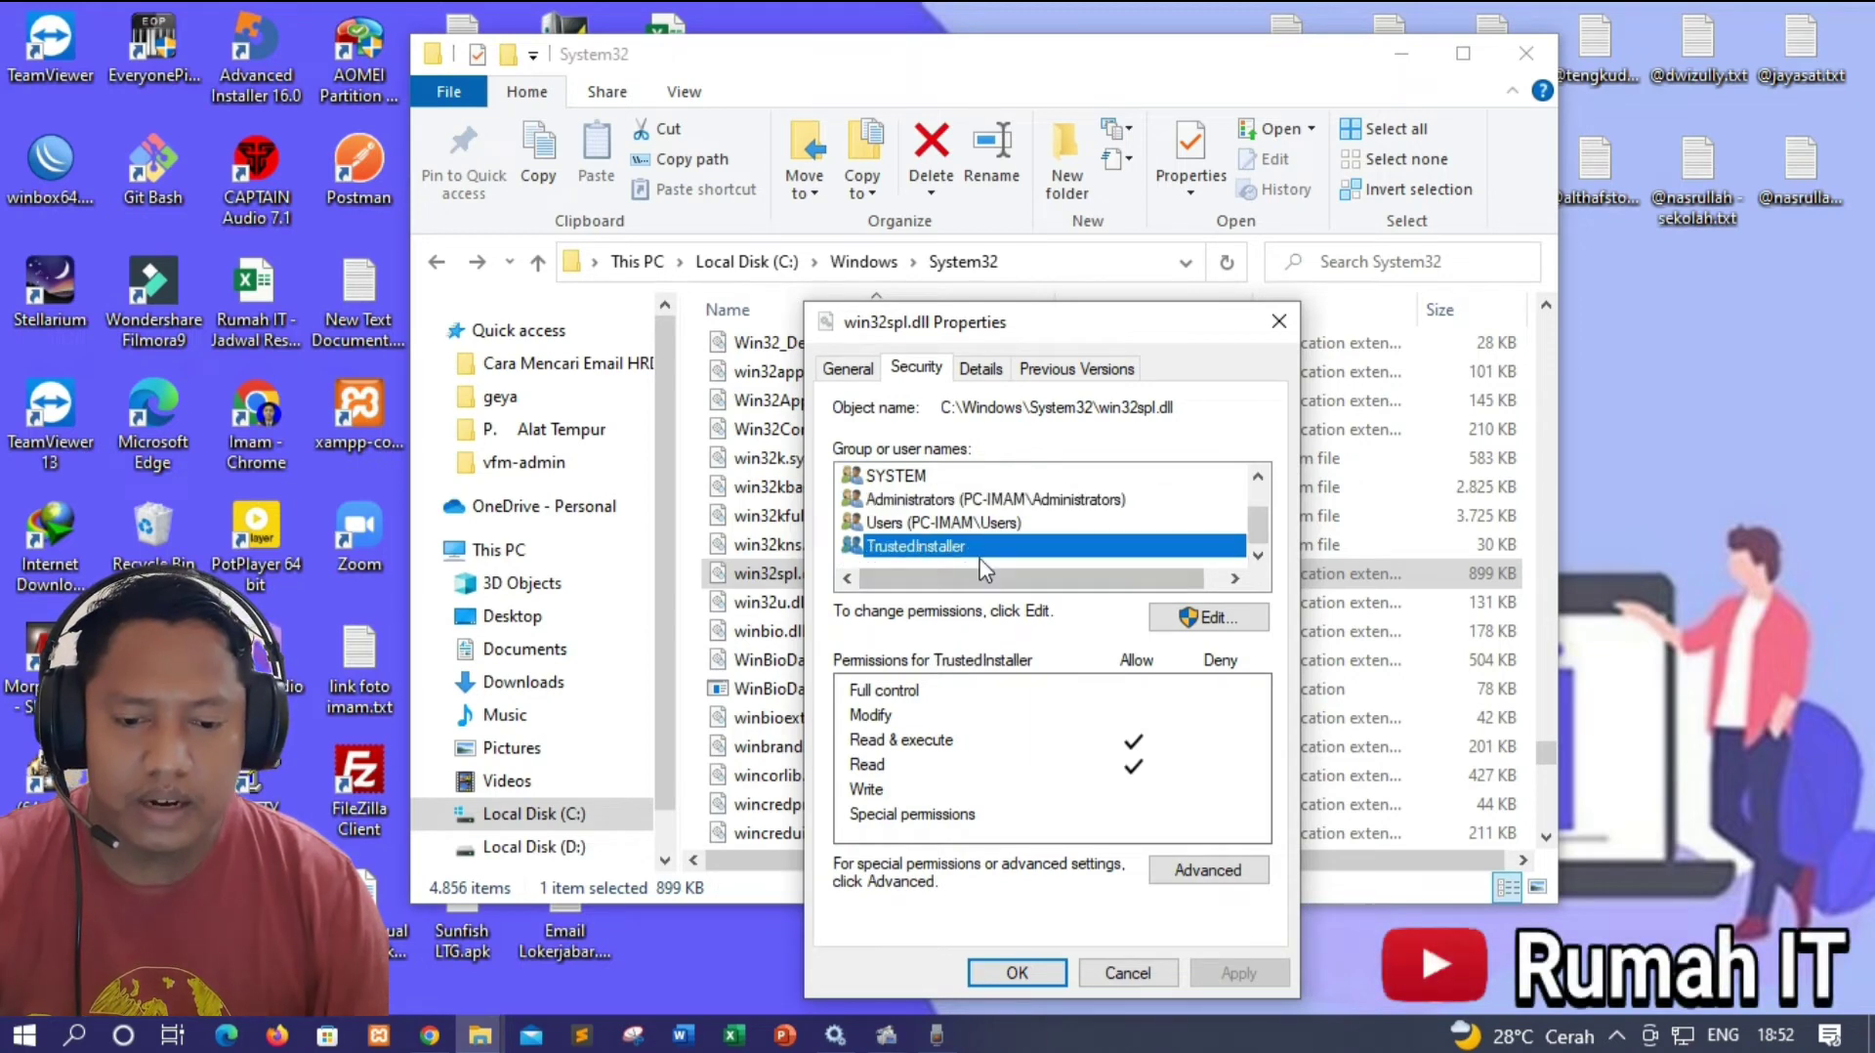
left_click(1016, 973)
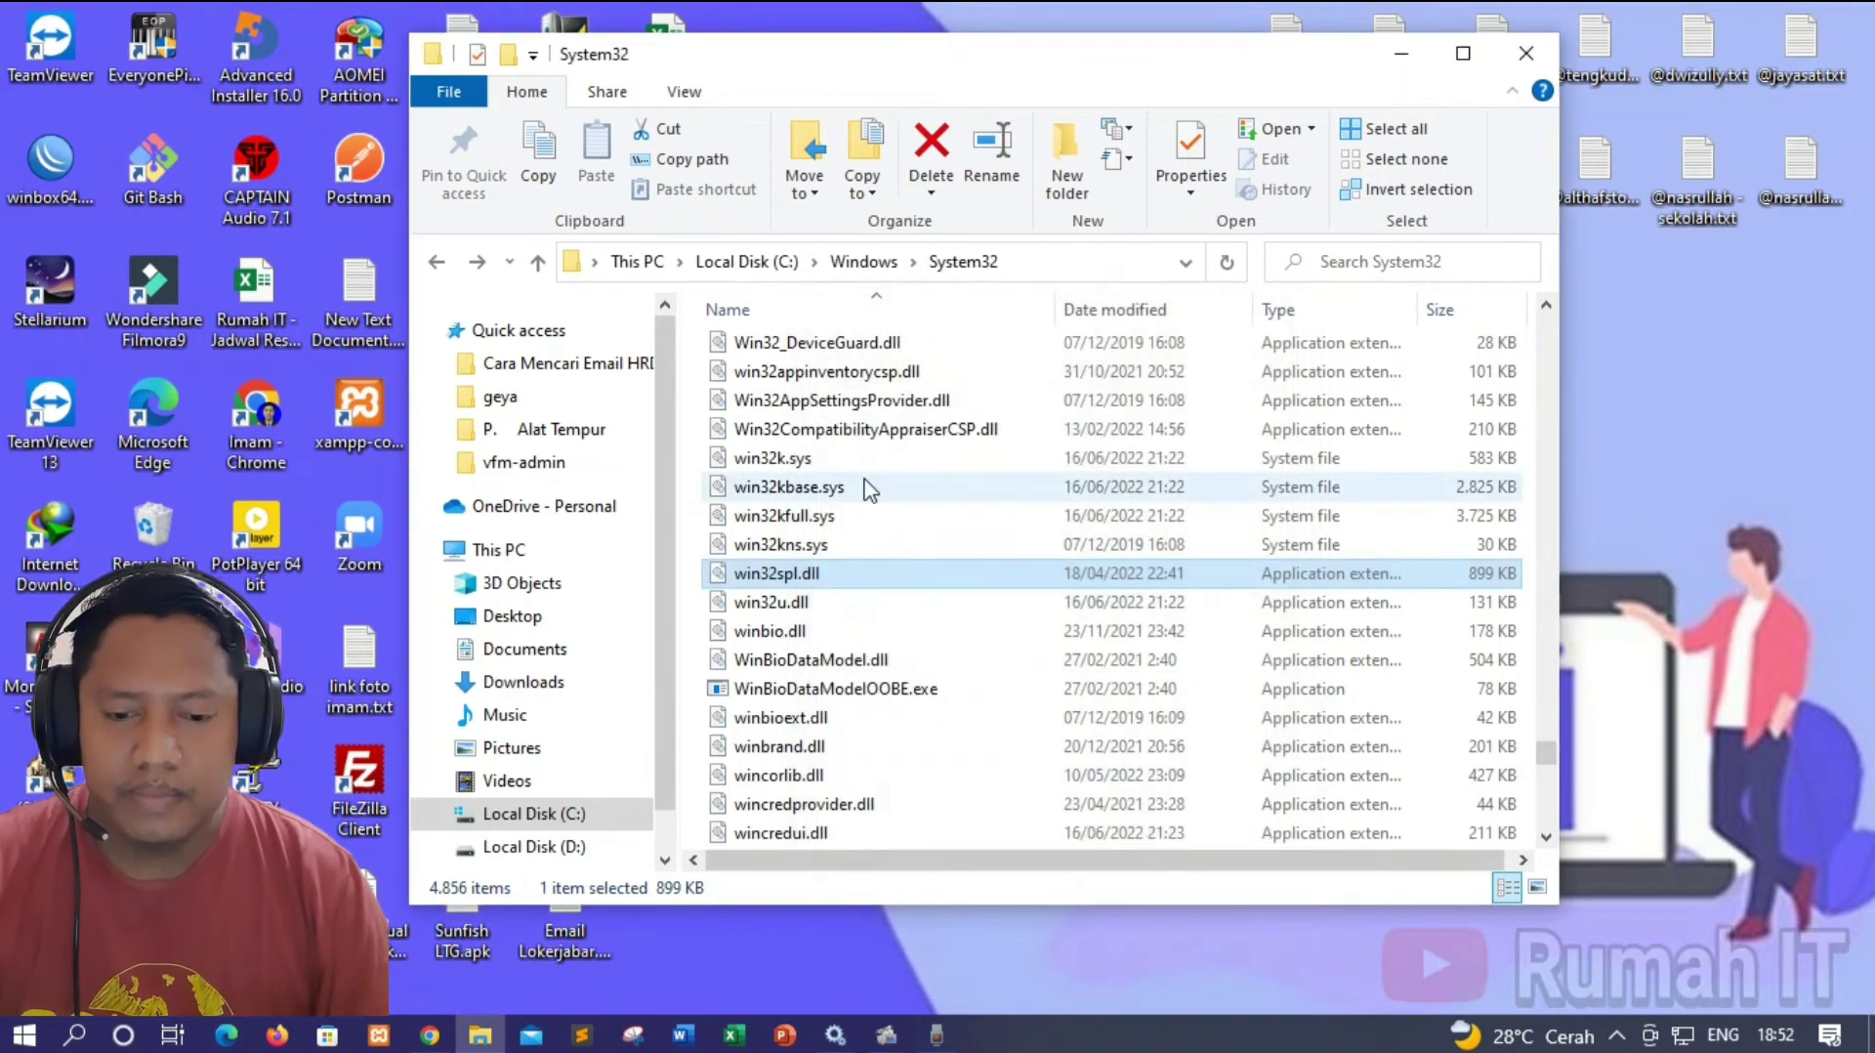
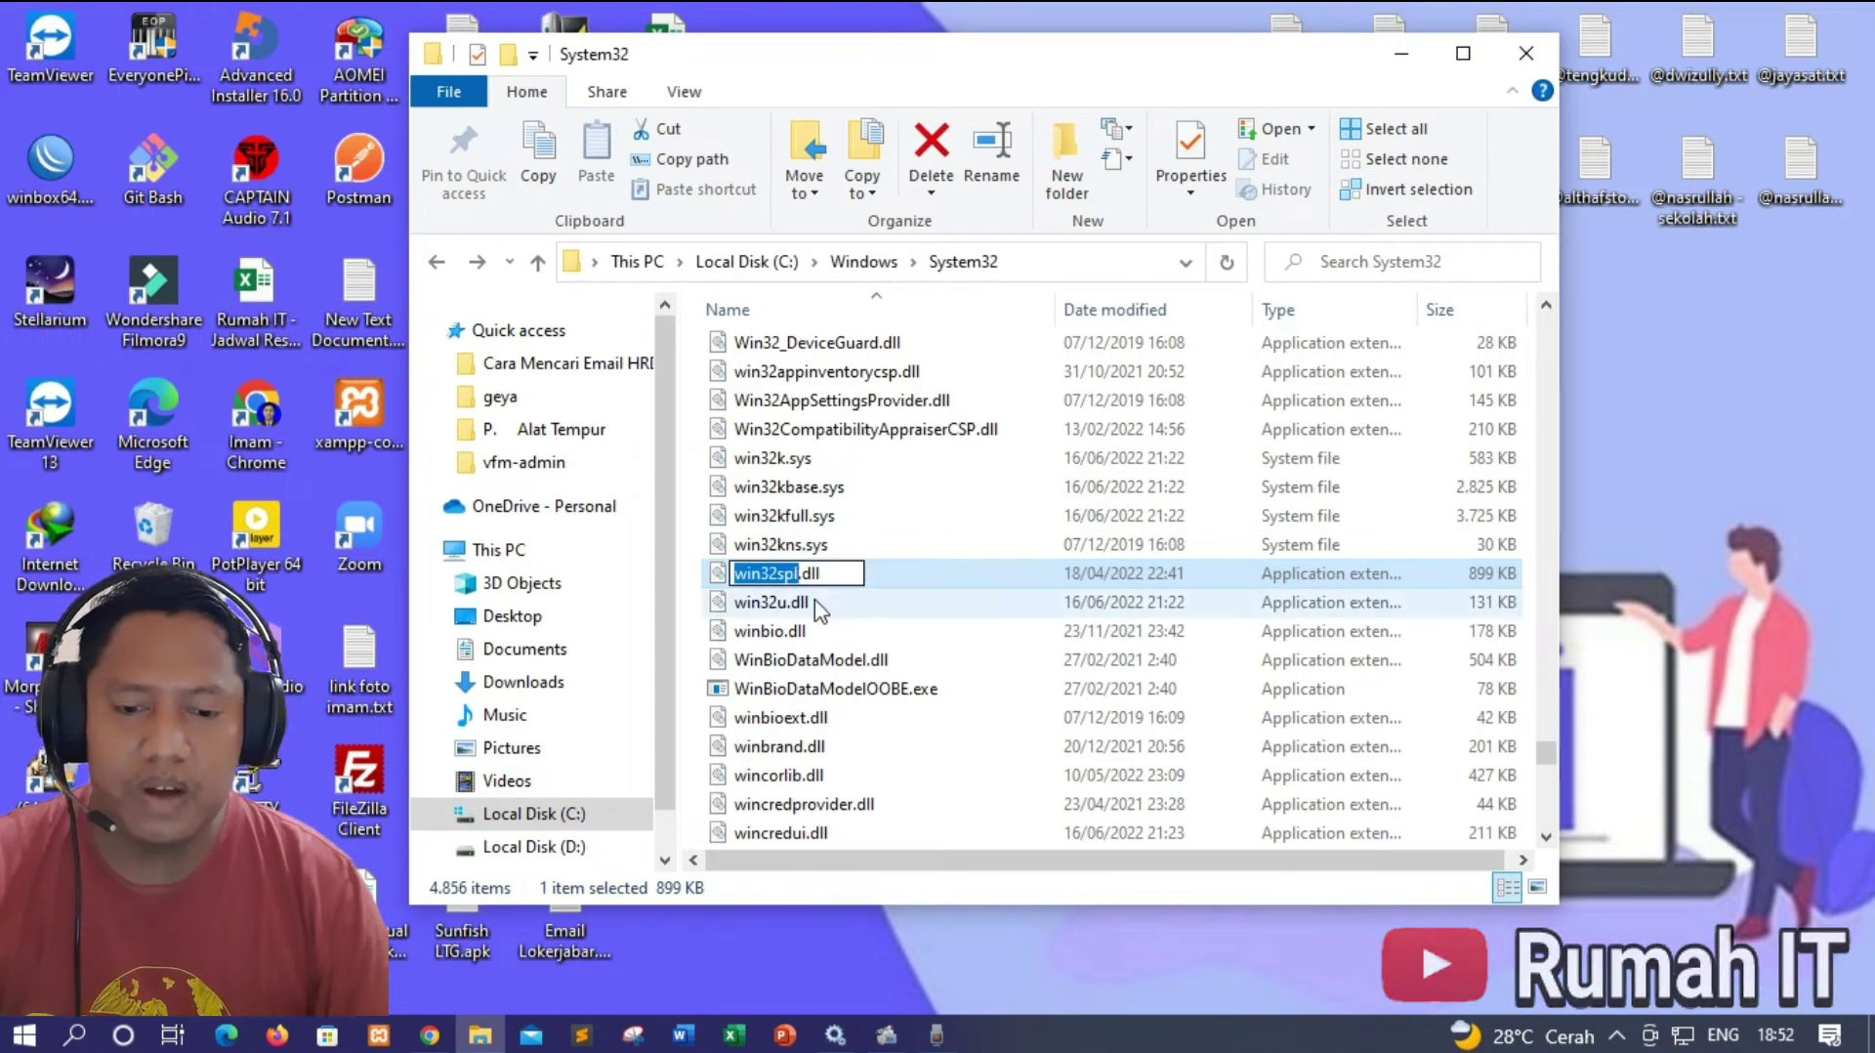
Step: Rename win32spl.dll in the System32 folder to win32spl.tes.dll
left_click(825, 630)
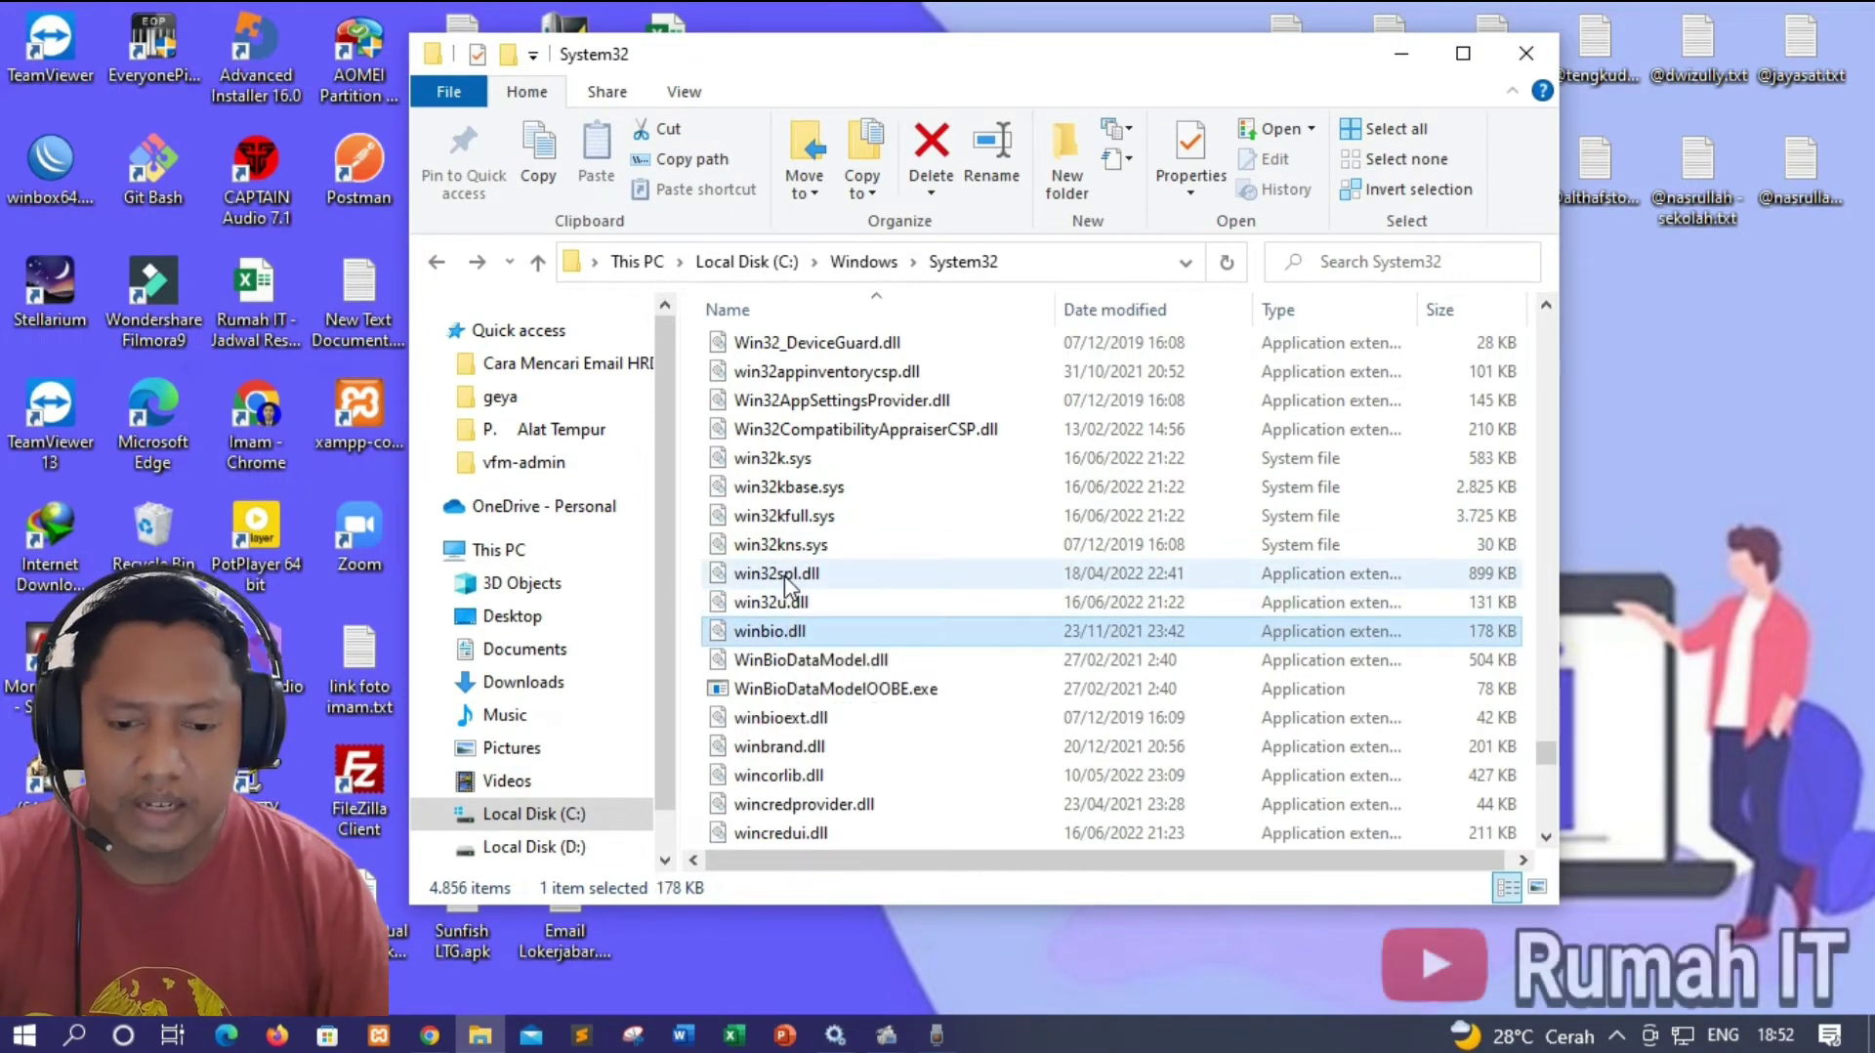
right_click(786, 578)
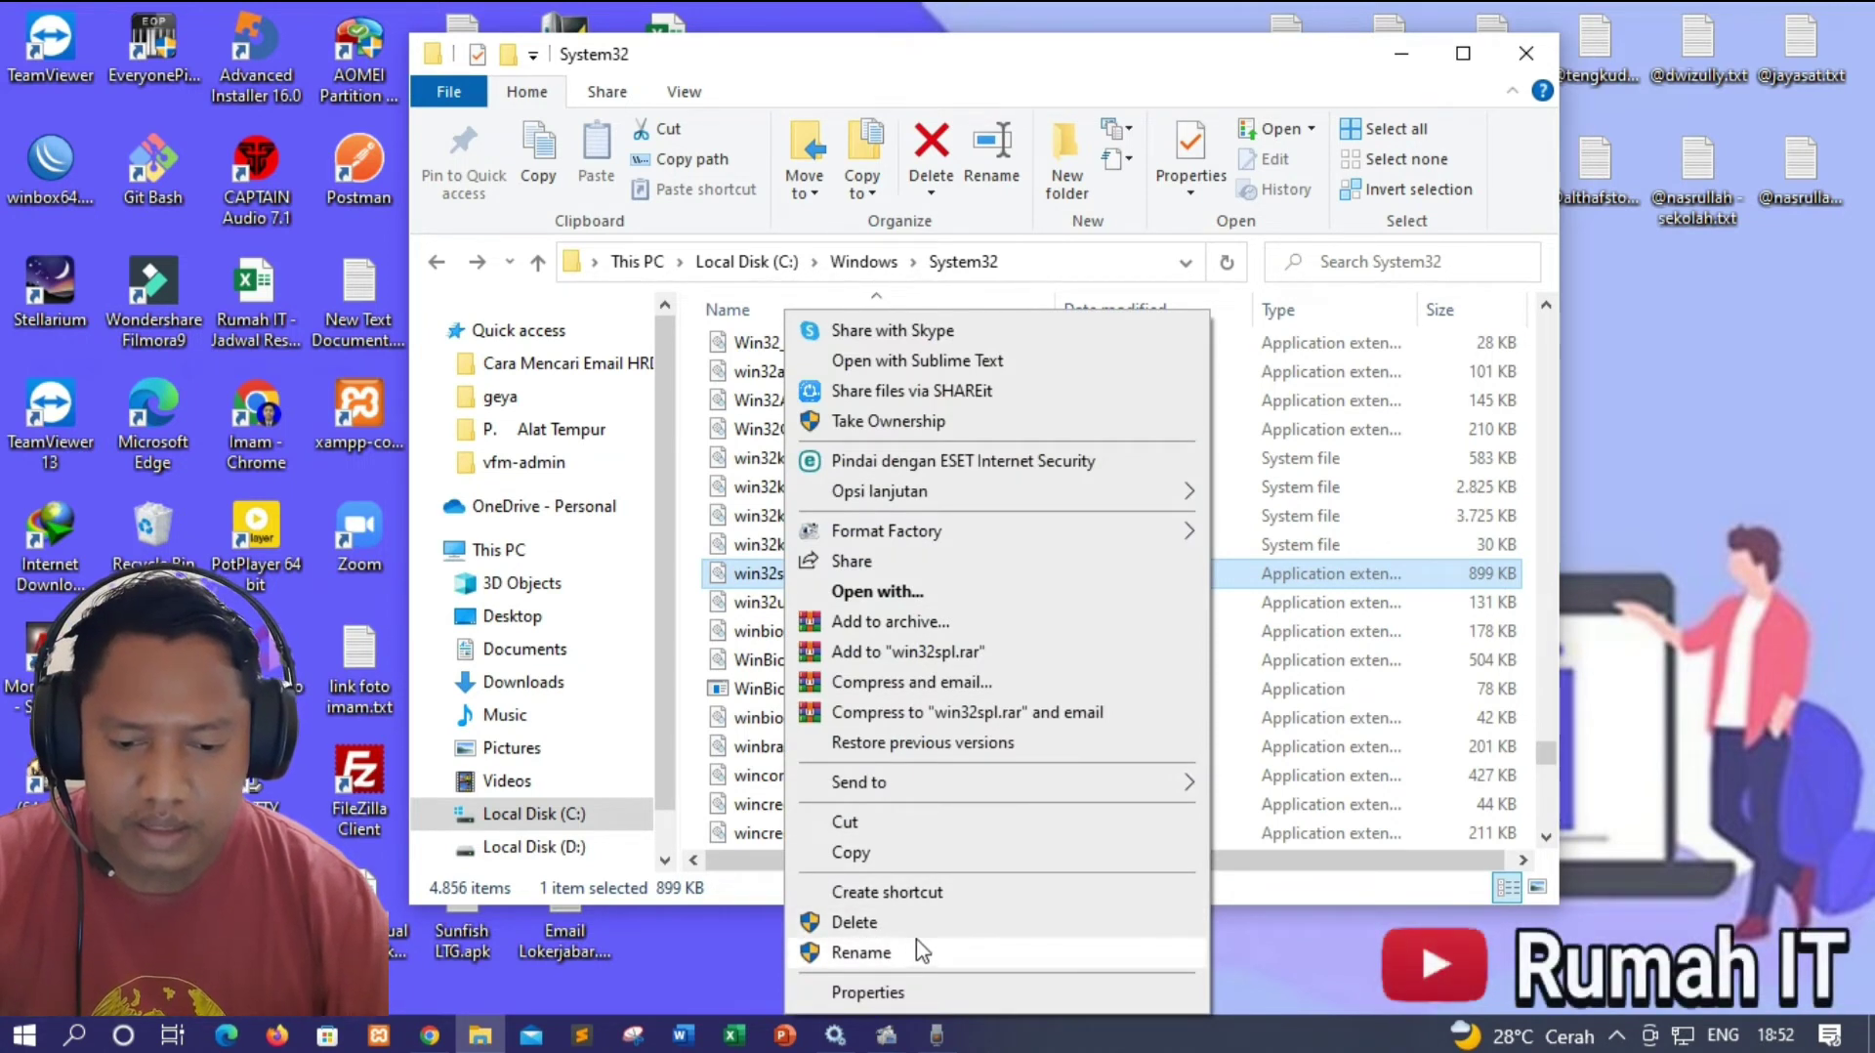
left_click(885, 951)
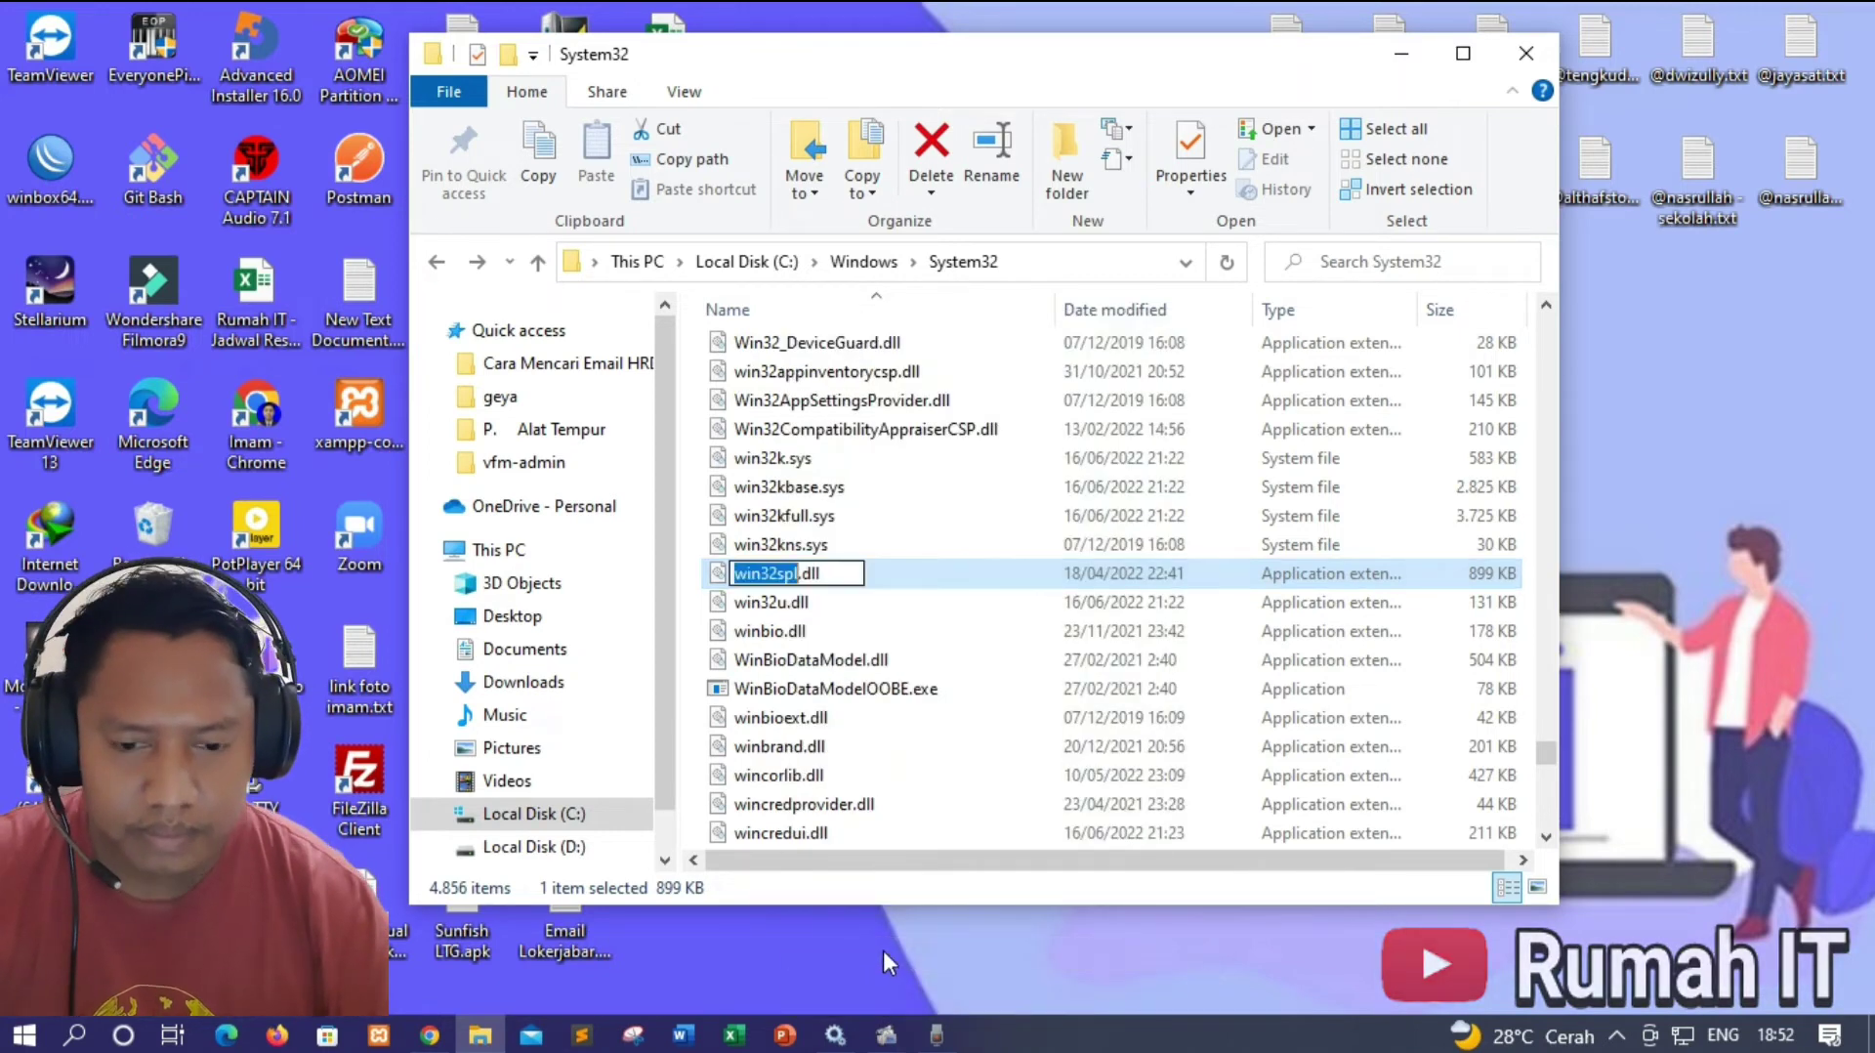
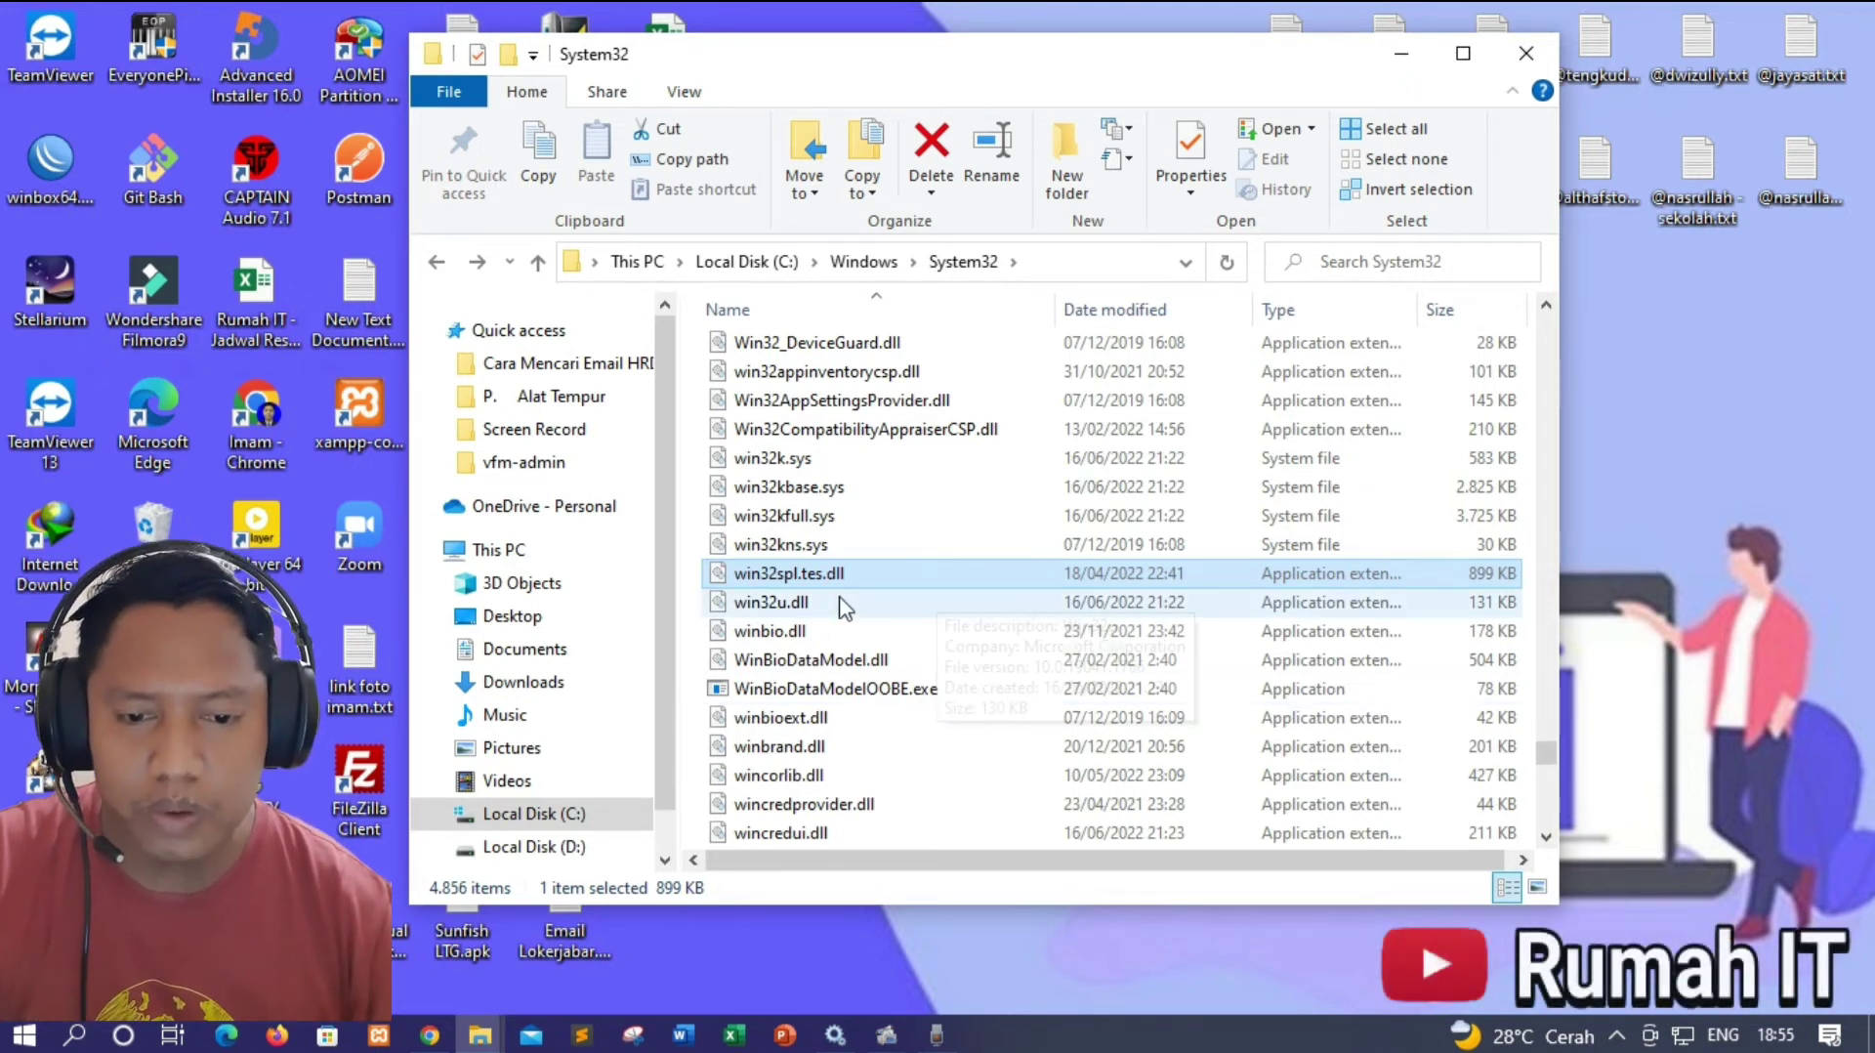
Step: Rename win32spl.tes.dll back to win32spl.dll by removing the ".tes" part of its name
mouse_move(813, 590)
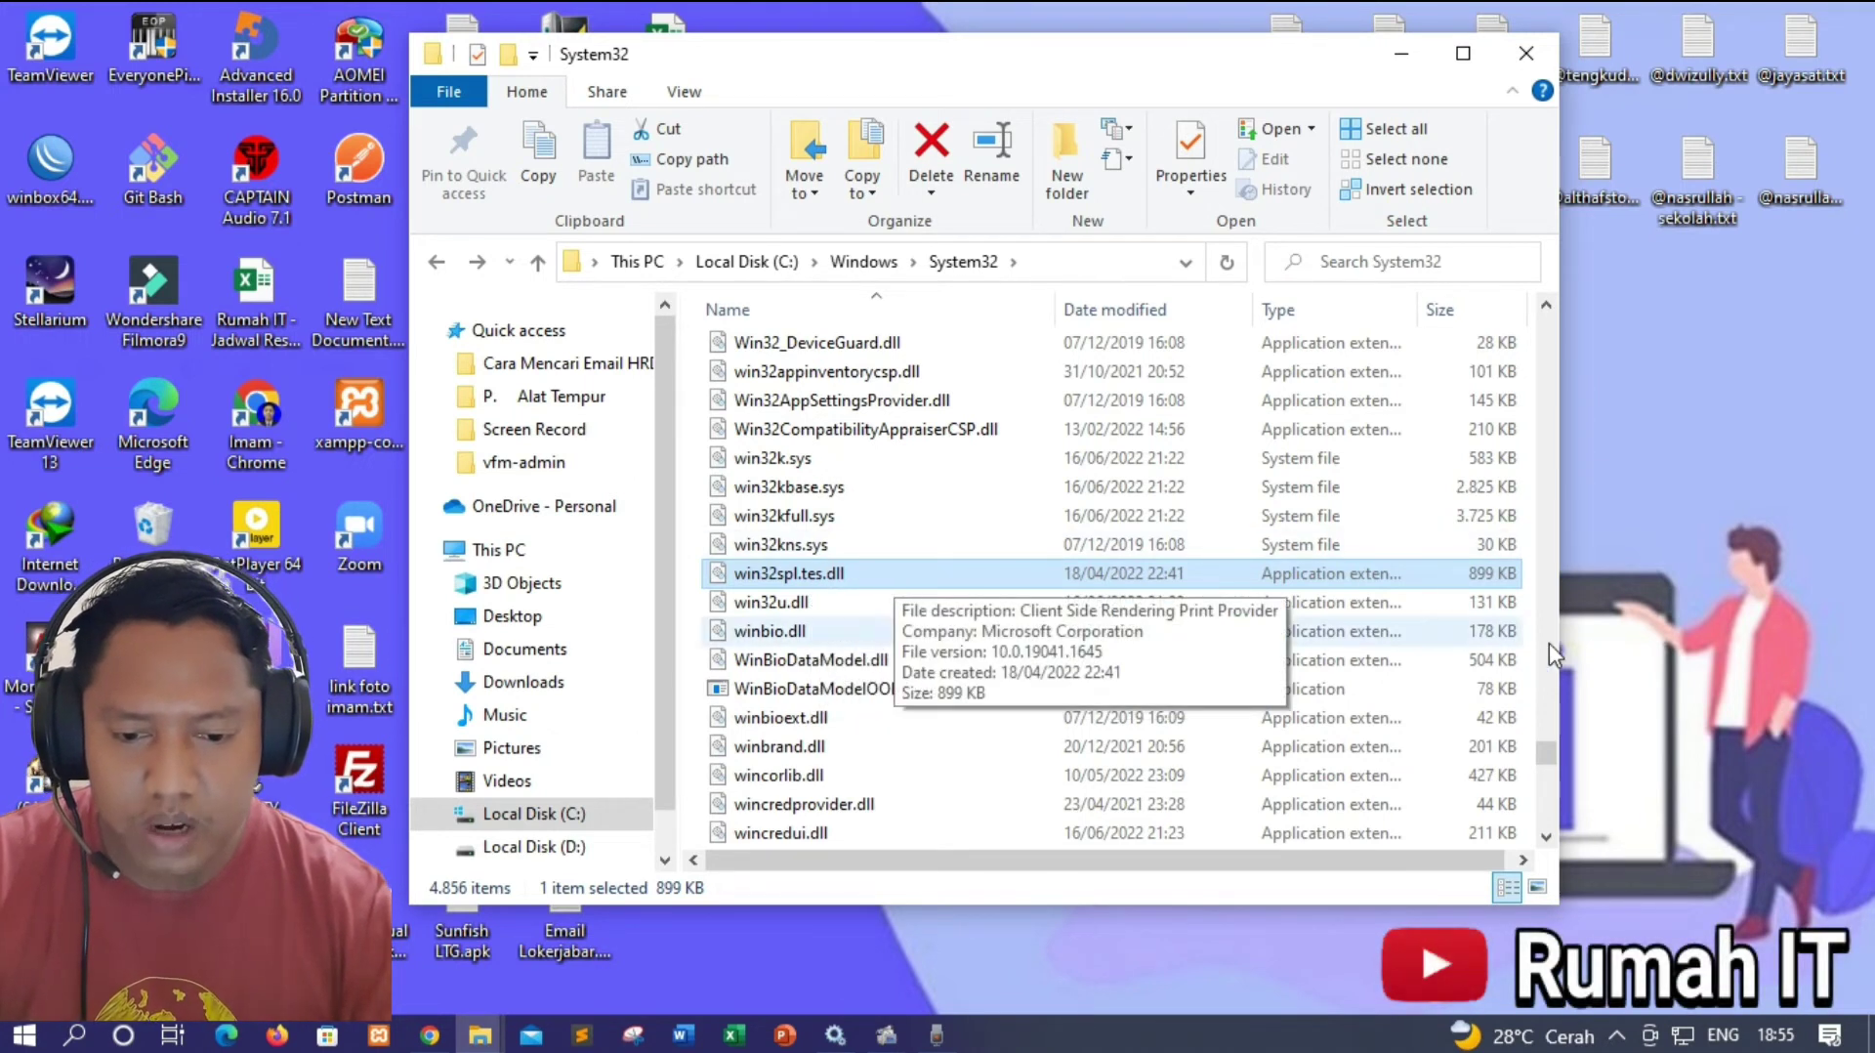
left_click(814, 573)
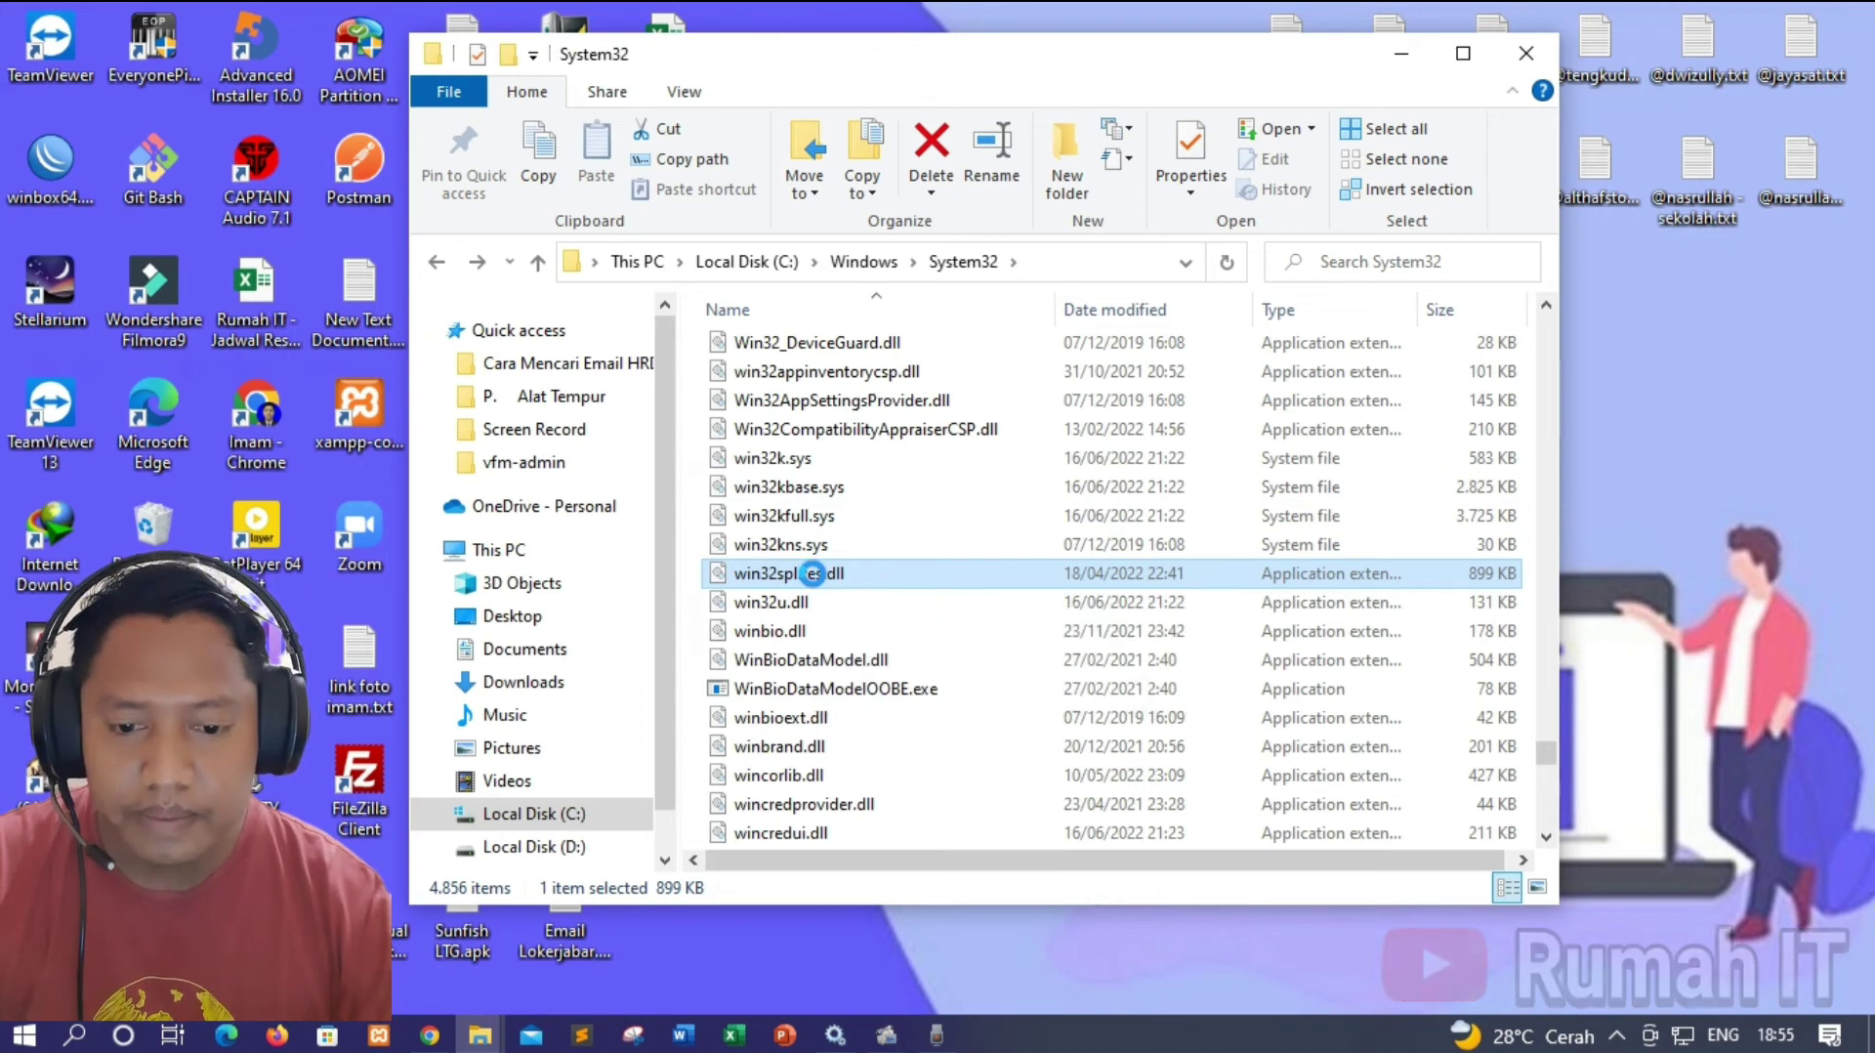
right_click(814, 573)
left_click(910, 946)
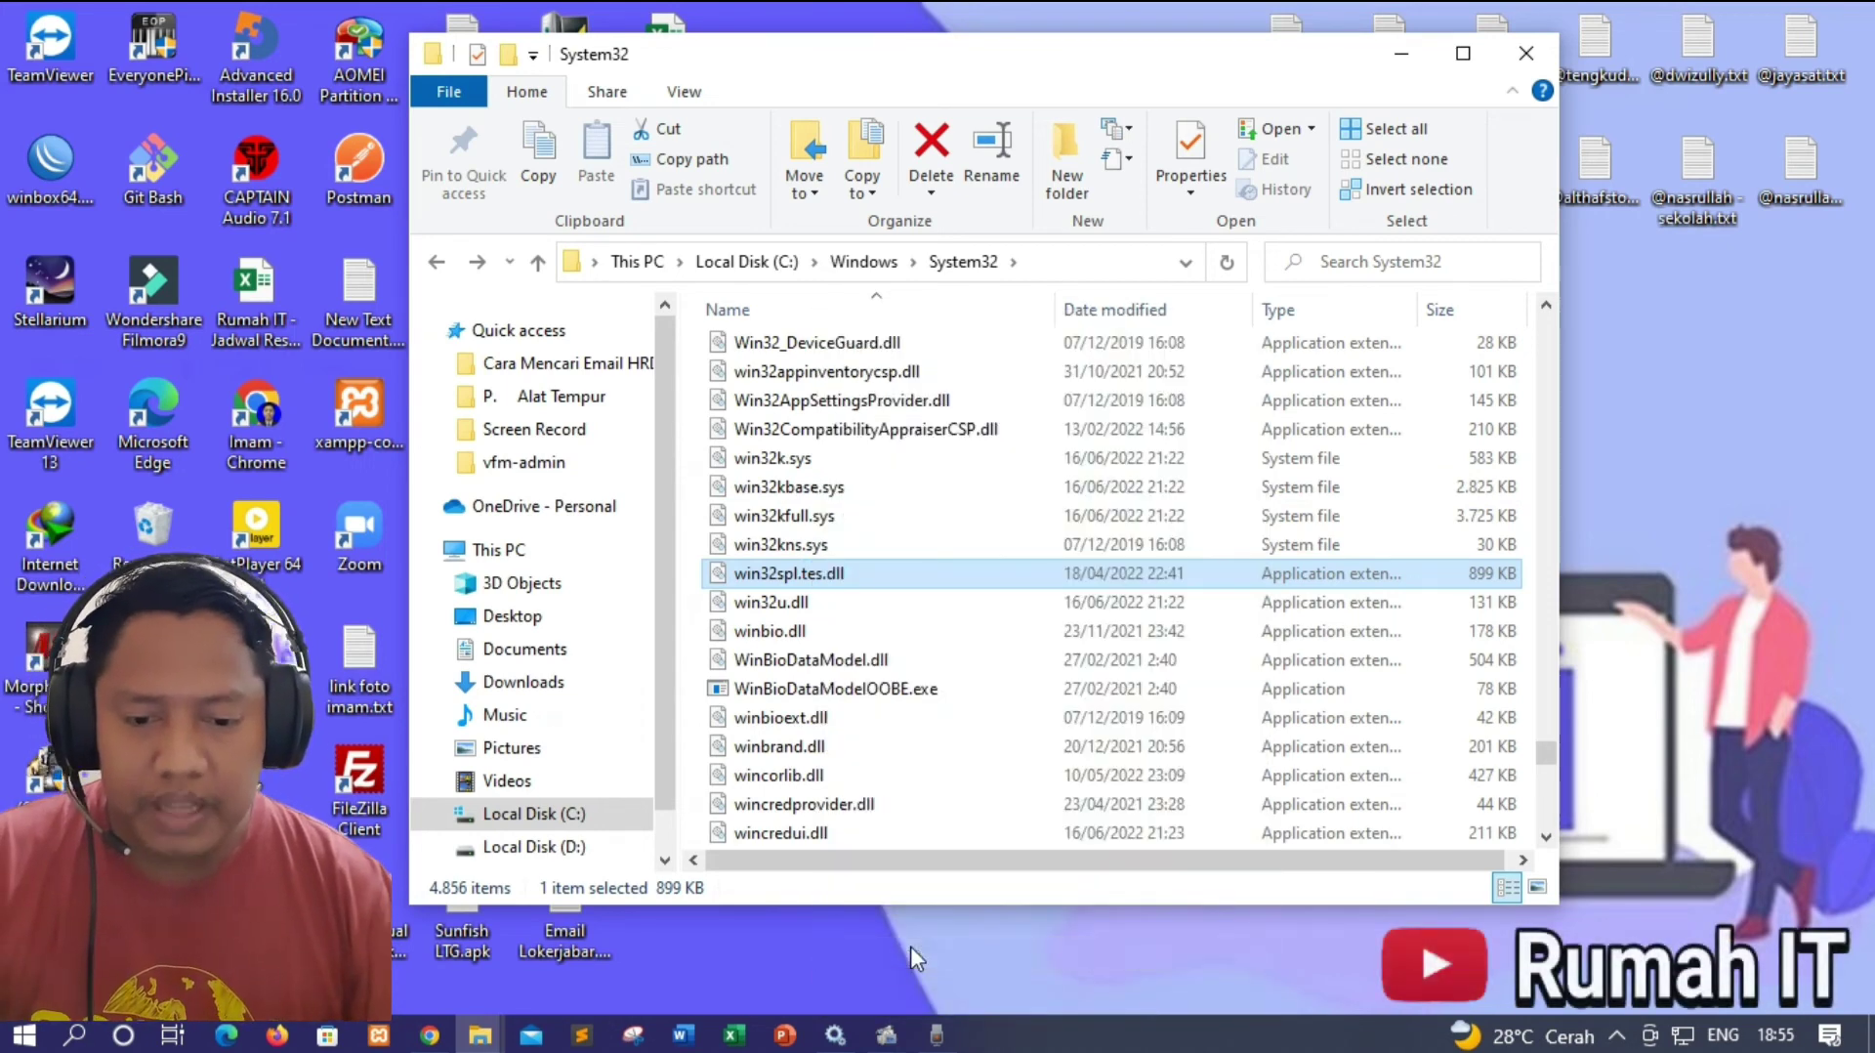
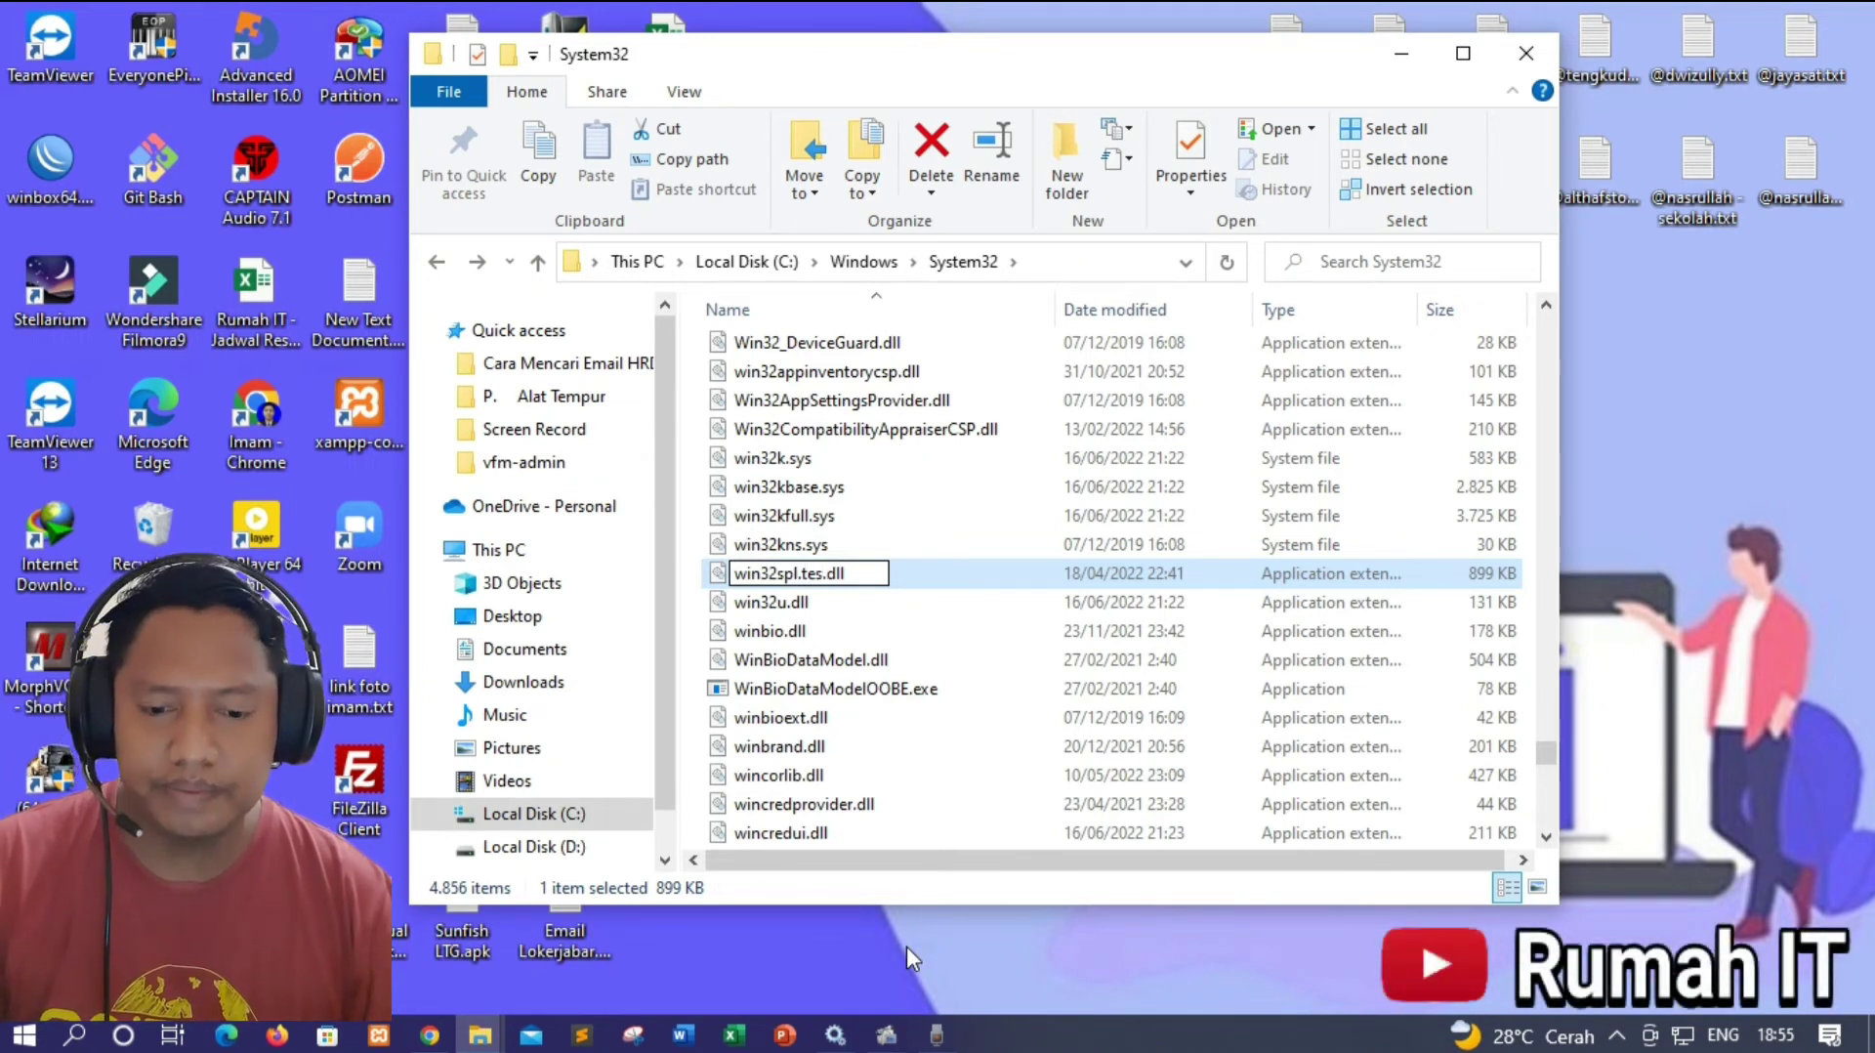
key("BackSpace")
key("BackSpace")
key("BackSpace")
key("BackSpace")
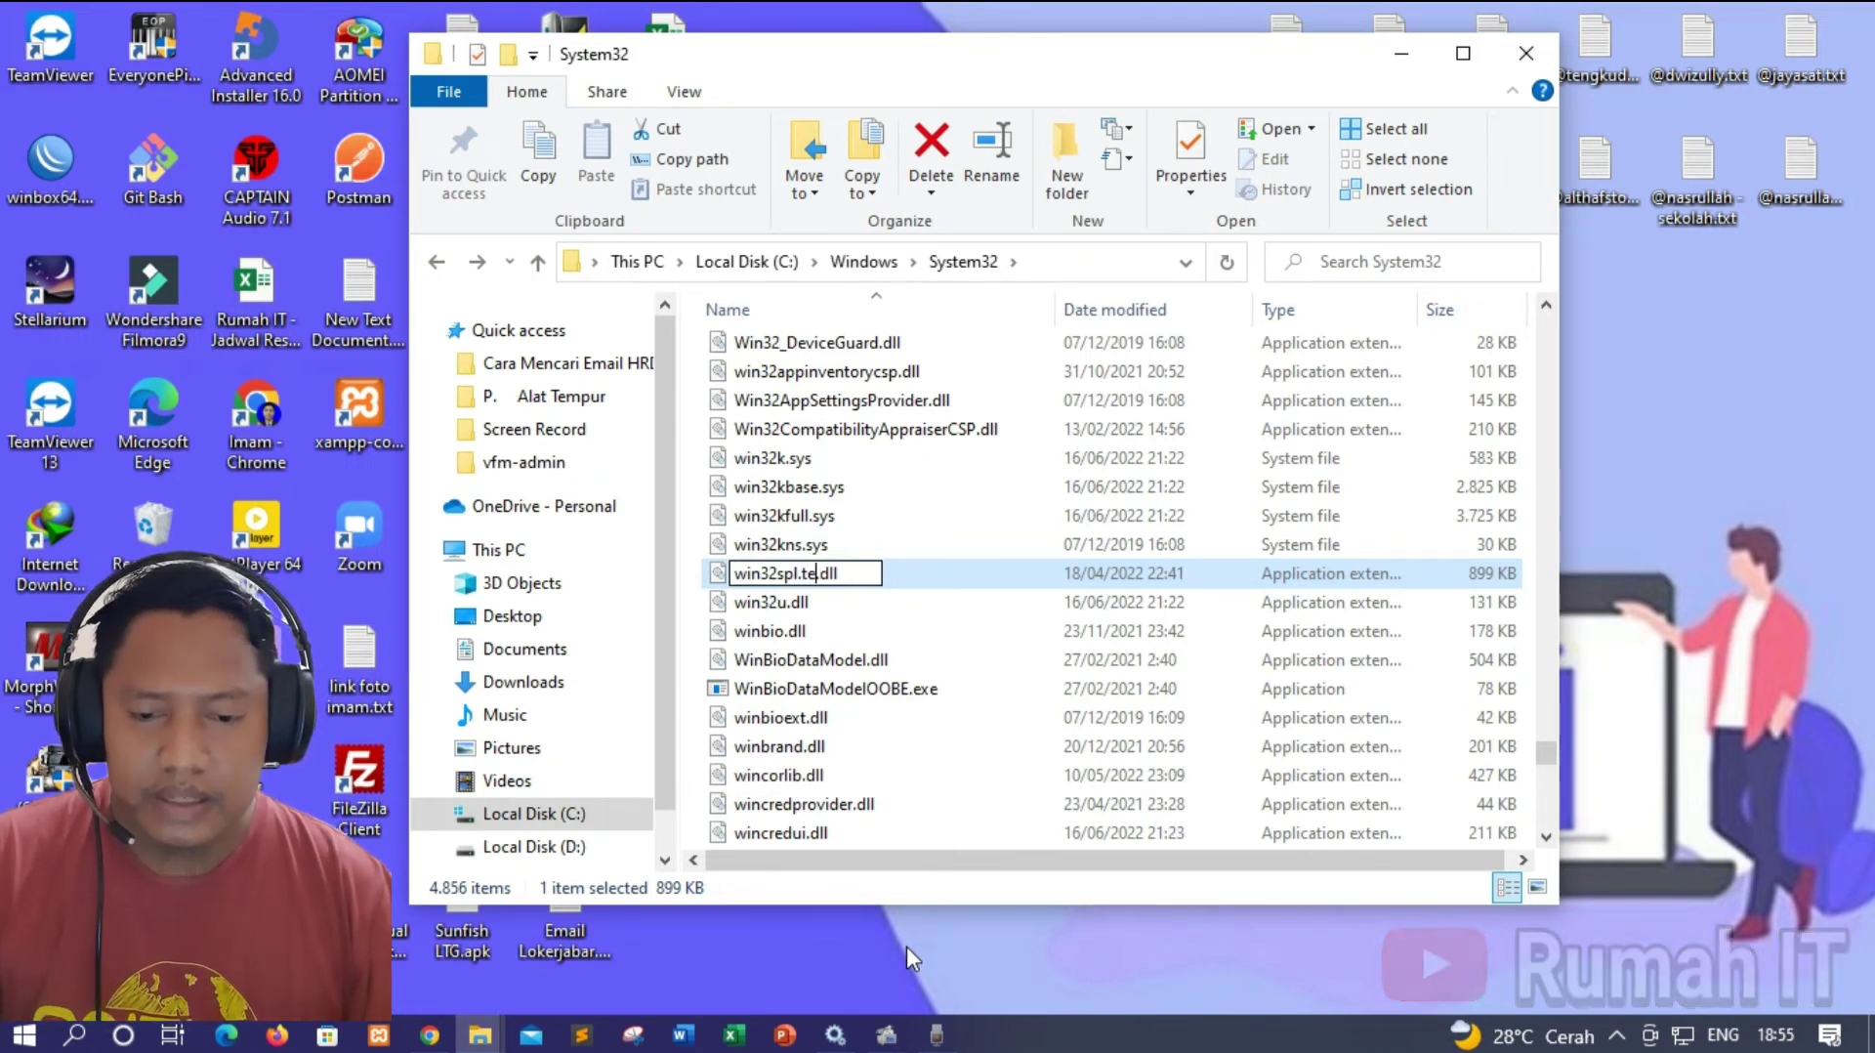
key("Delete")
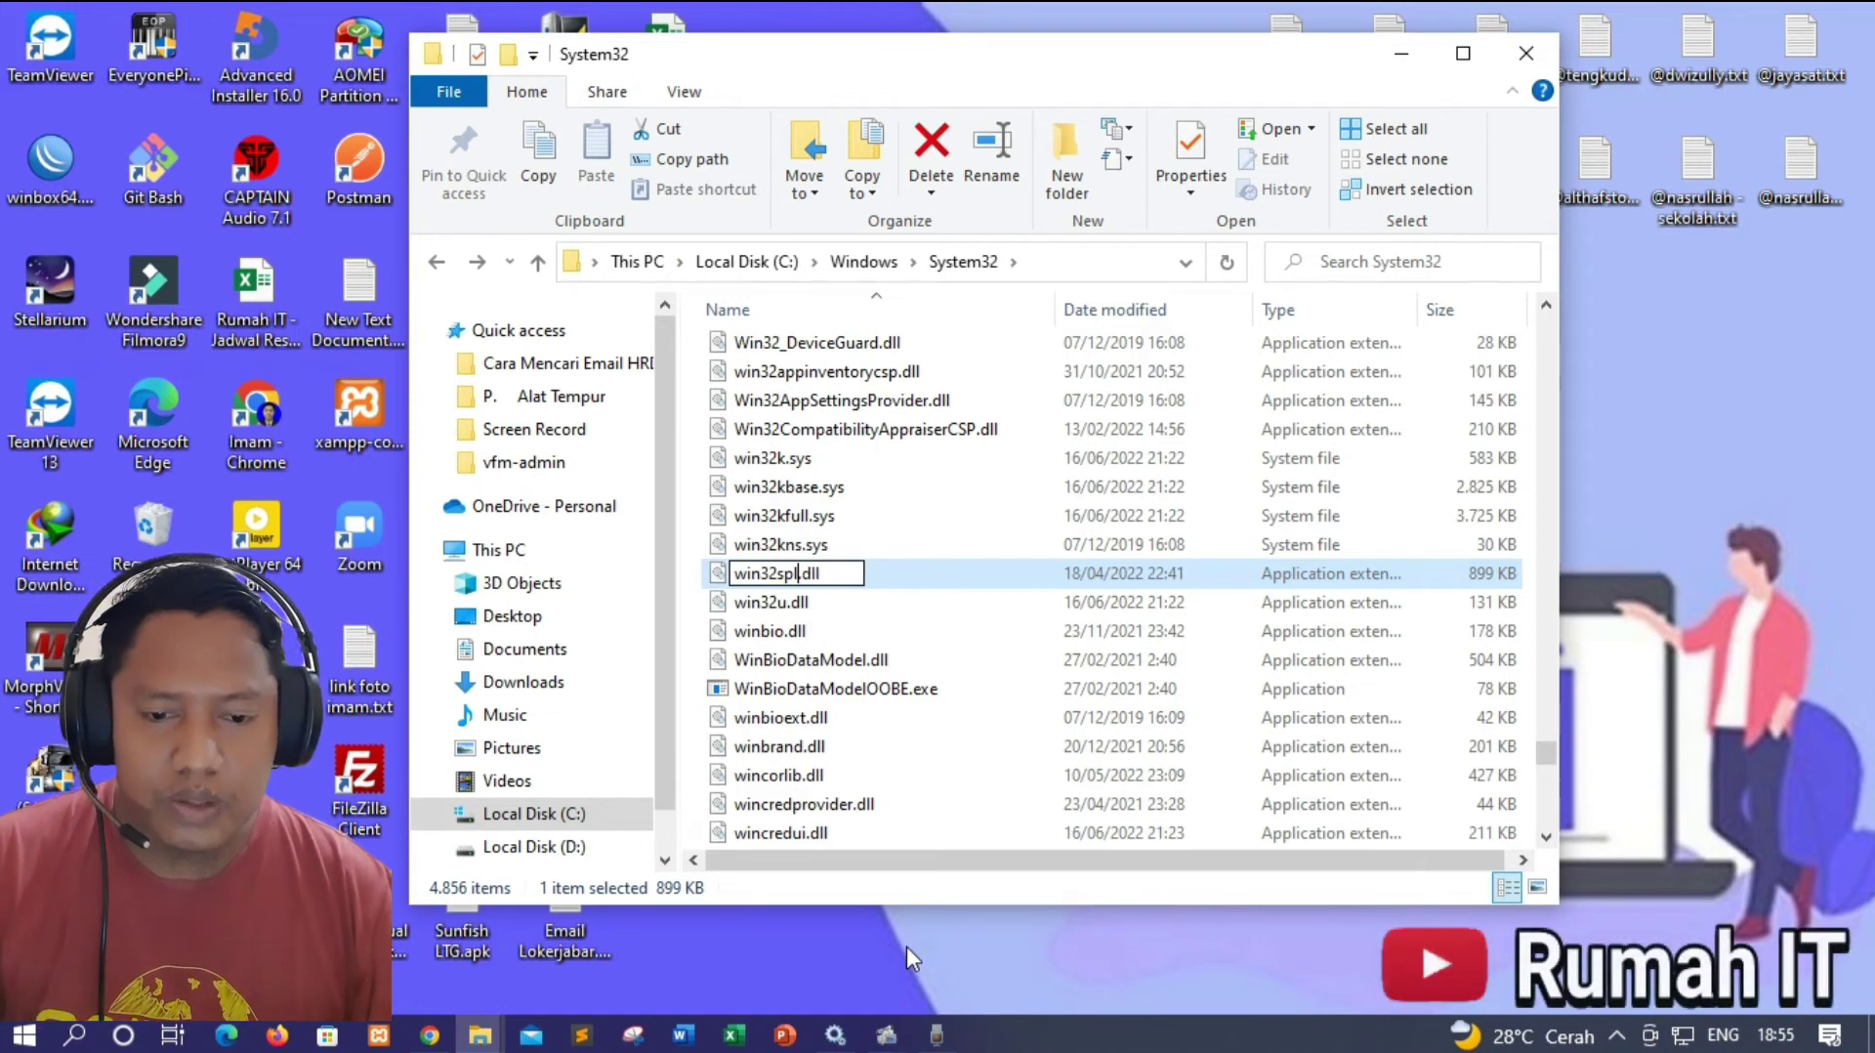